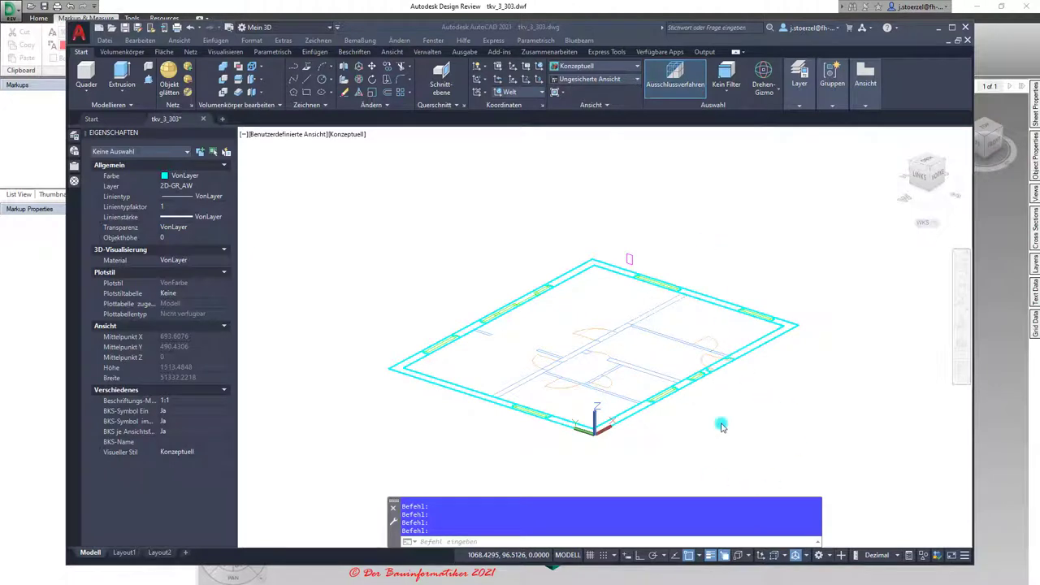
Zoom in along the top outer wall, window-select one window block and orbit slightly around it
click(510, 379)
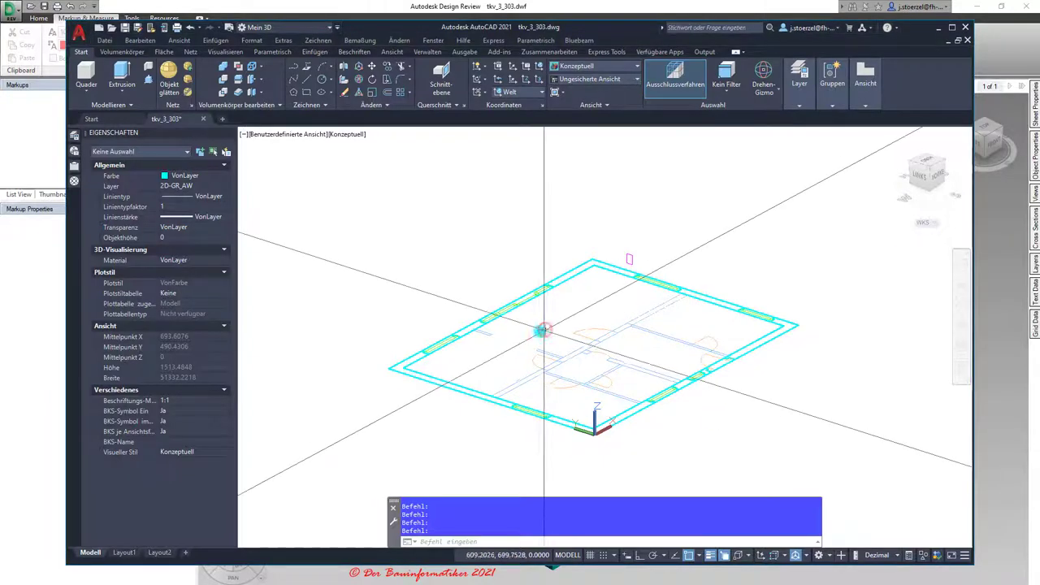
mouse_move(415, 310)
shift+middle_down()
mouse_move(523, 417)
mouse_move(523, 350)
shift+middle_up()
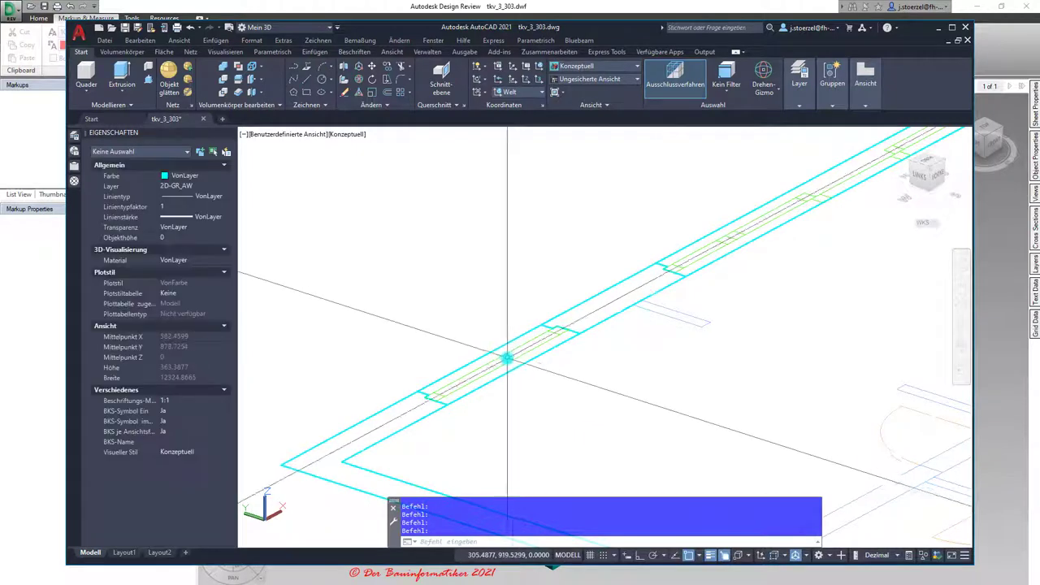
click(501, 355)
click(505, 350)
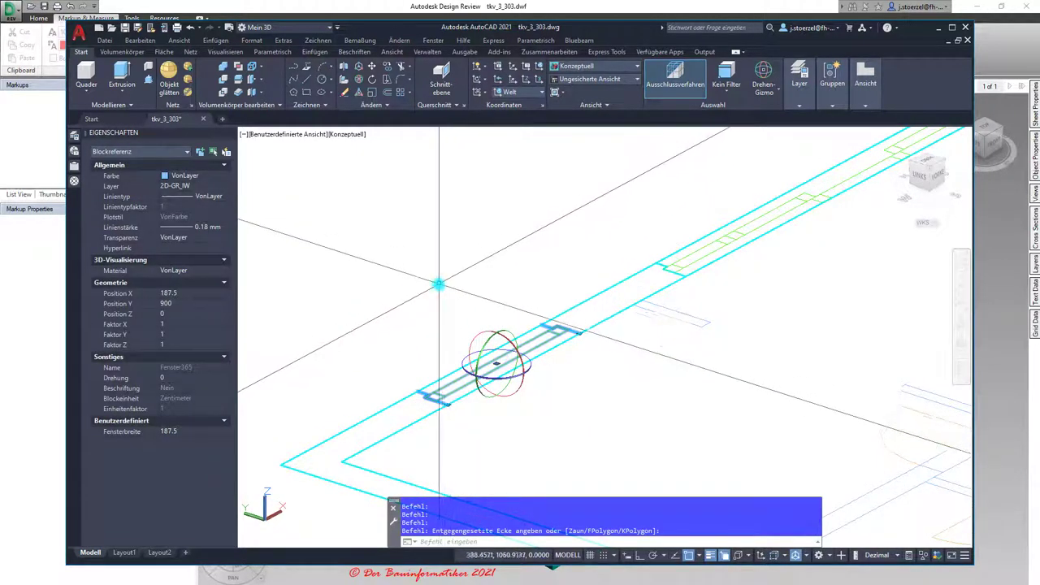
scroll(439, 277, down, 3)
scroll(439, 277, down, 3)
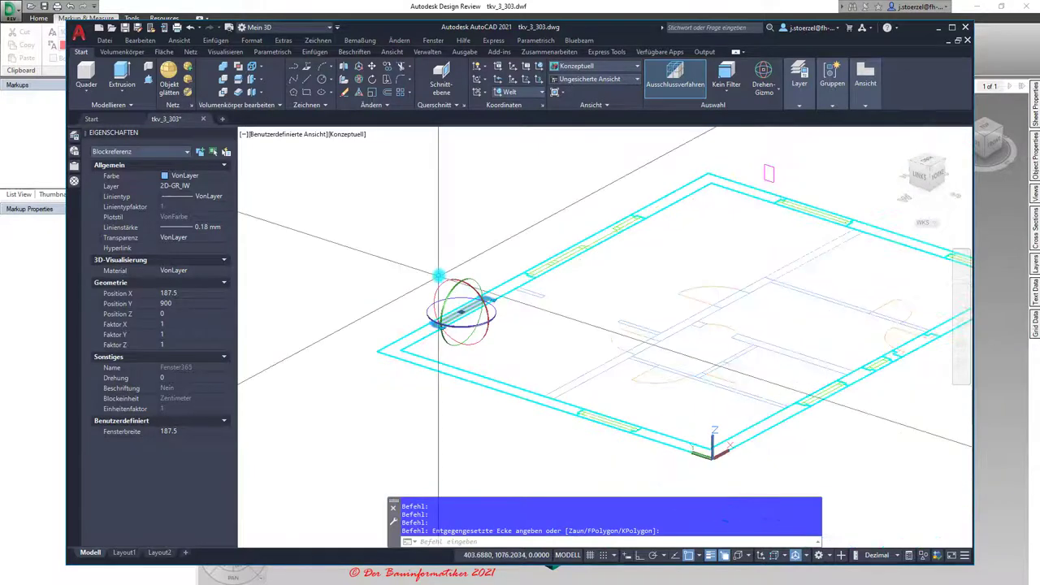
mouse_move(441, 283)
shift+middle_down()
mouse_move(592, 253)
mouse_move(581, 263)
mouse_move(606, 279)
mouse_move(574, 266)
shift+middle_up()
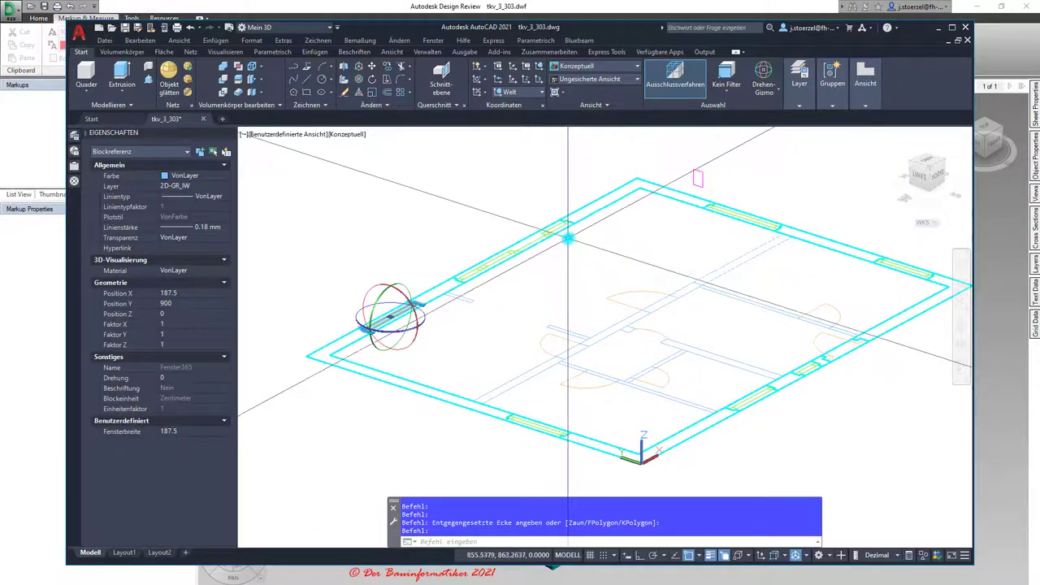
Switch the plan to the top view and zoom to frame it
click(929, 163)
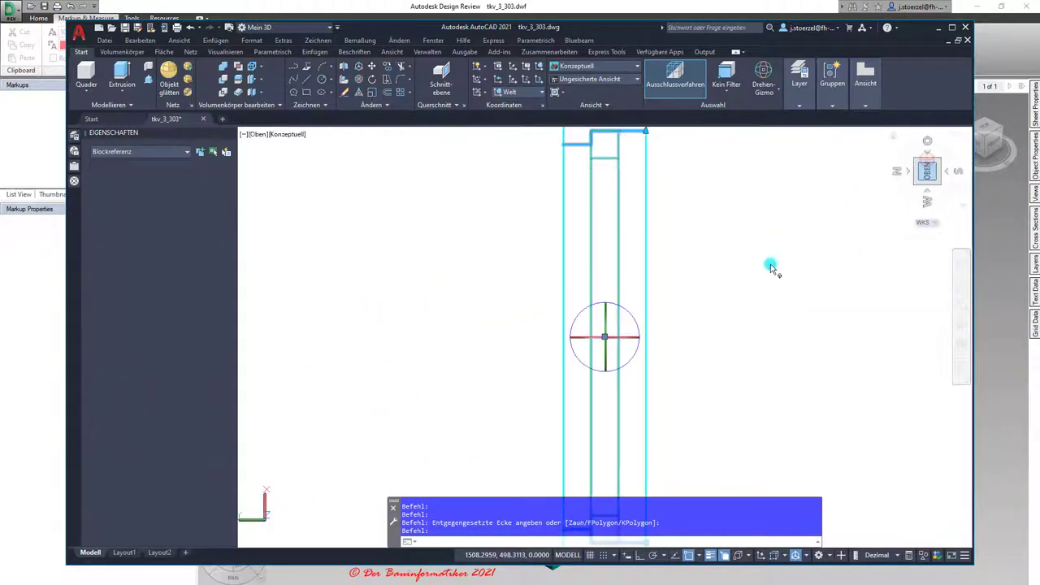
scroll(699, 268, down, 3)
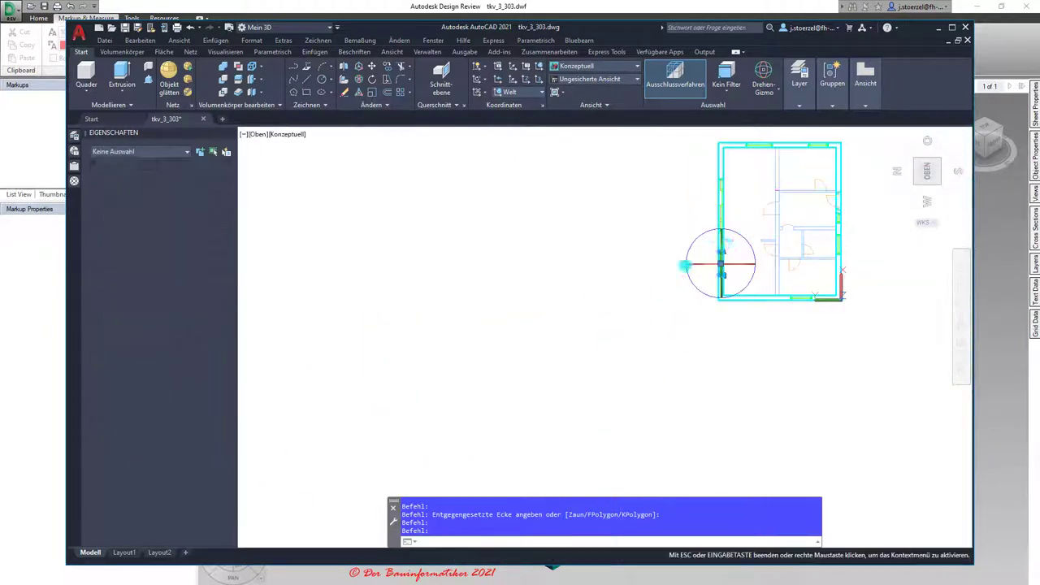
scroll(673, 262, down, 2)
scroll(633, 213, up, 5)
scroll(622, 199, up, 2)
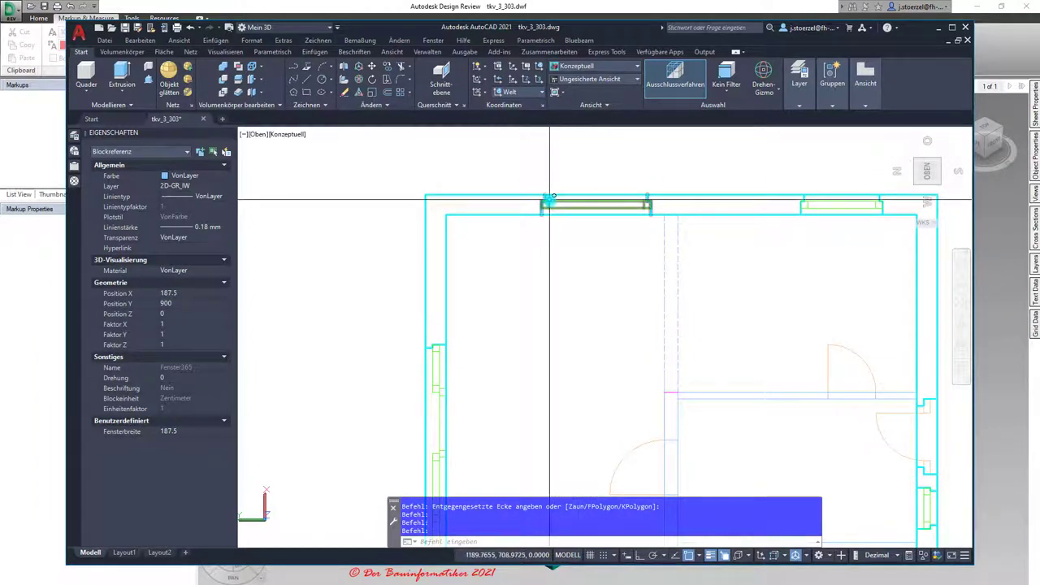
scroll(550, 204, up, 2)
scroll(536, 211, up, 2)
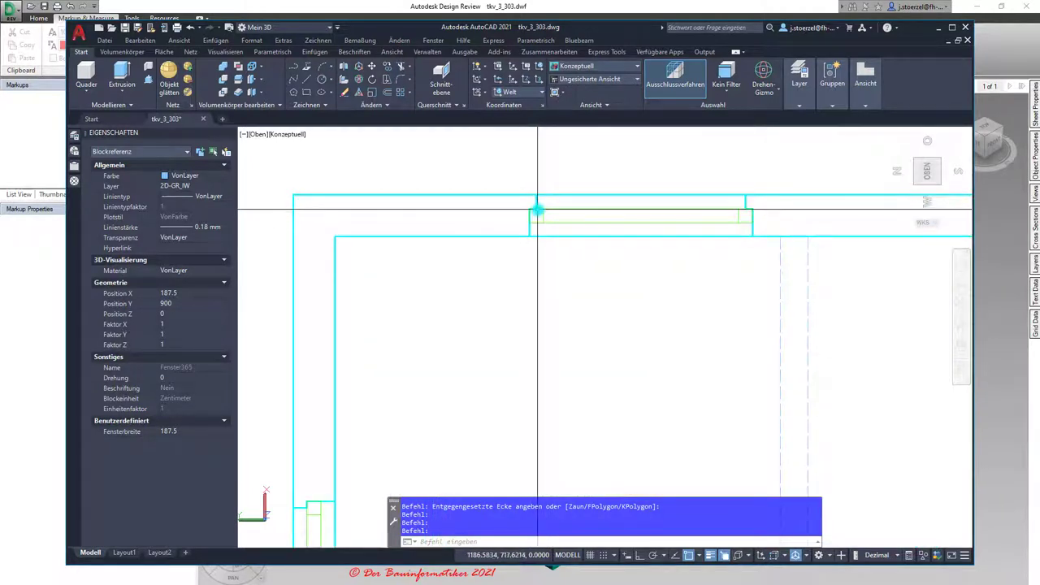
Add the top-wall, two right-wall and bottom-wall window blocks to the selection
click(537, 210)
scroll(536, 213, down, 6)
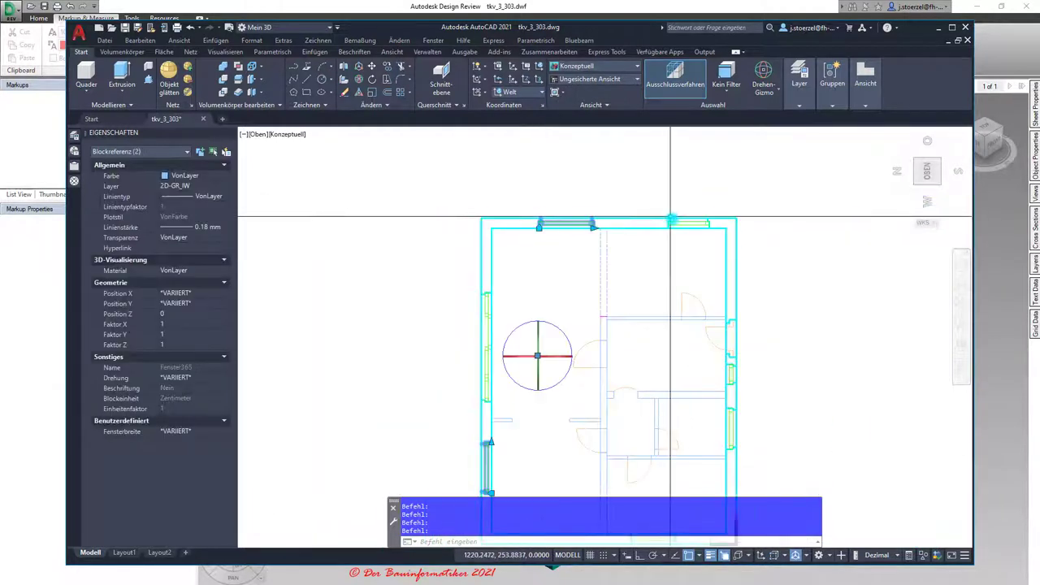
key(Escape)
middle_drag(738, 355, 715, 251)
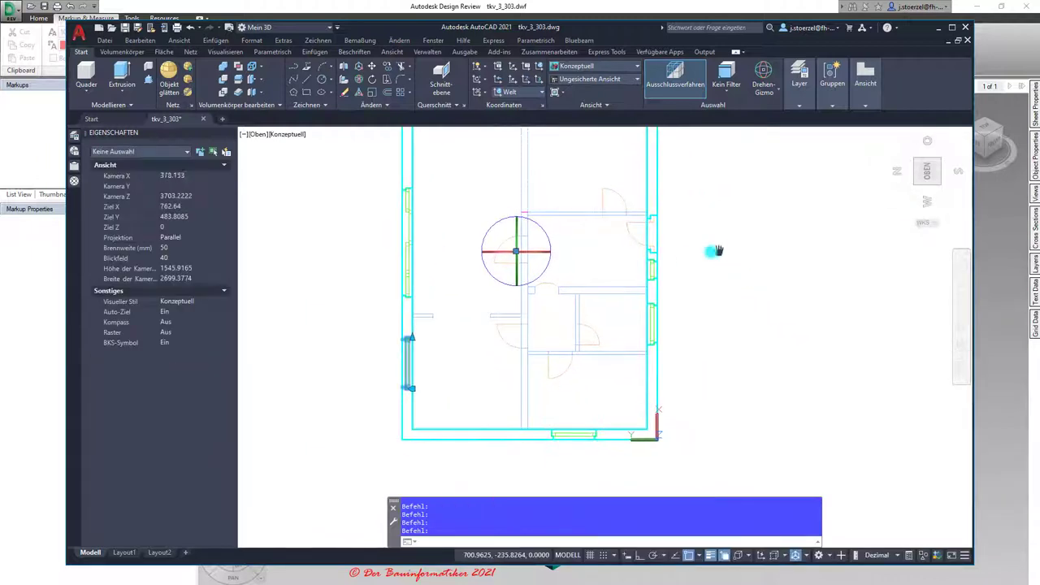
click(650, 269)
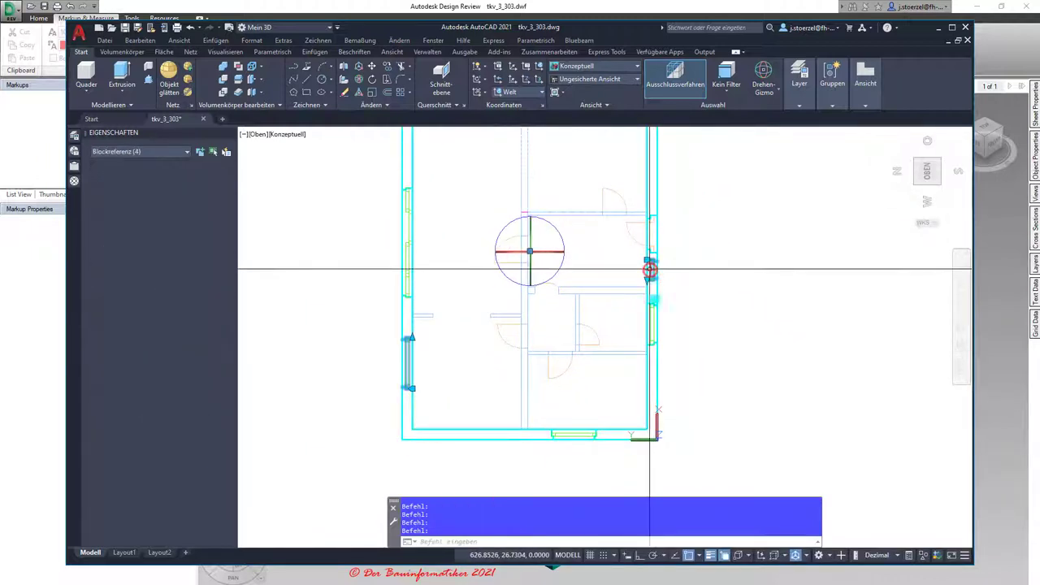
click(653, 320)
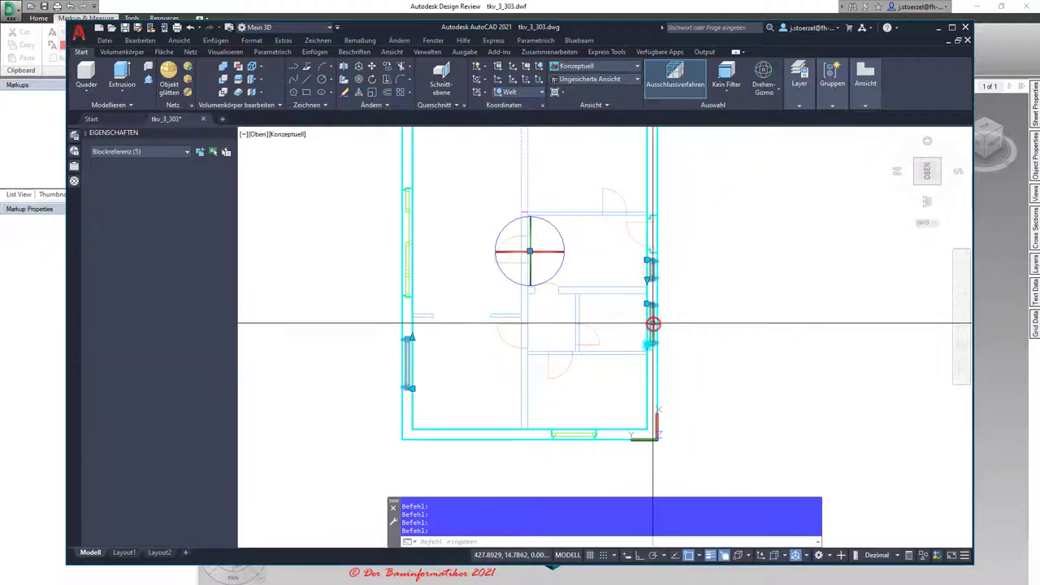
click(583, 436)
scroll(713, 370, down, 1)
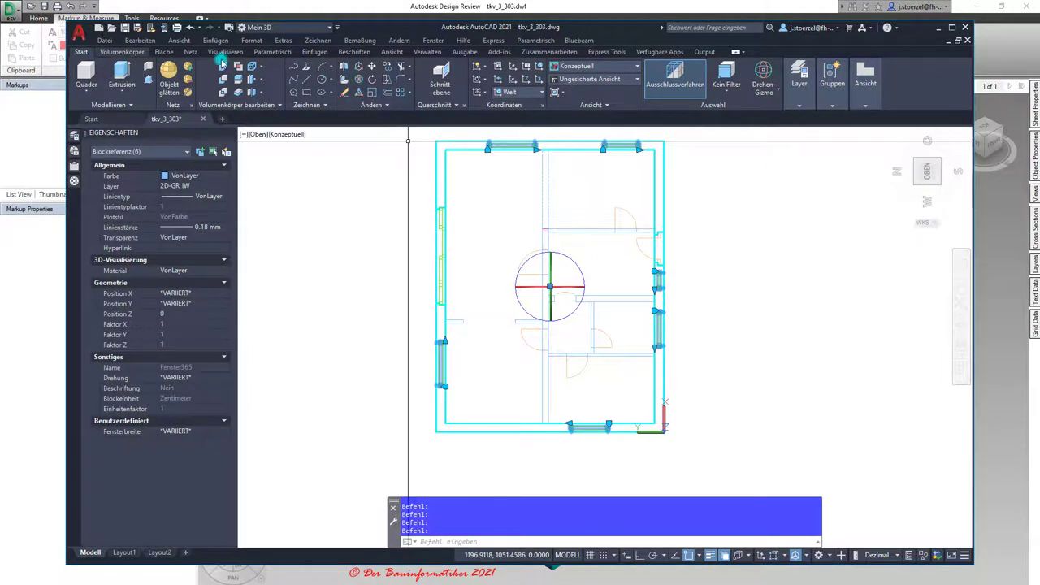
Explode the six selected window blocks
click(371, 105)
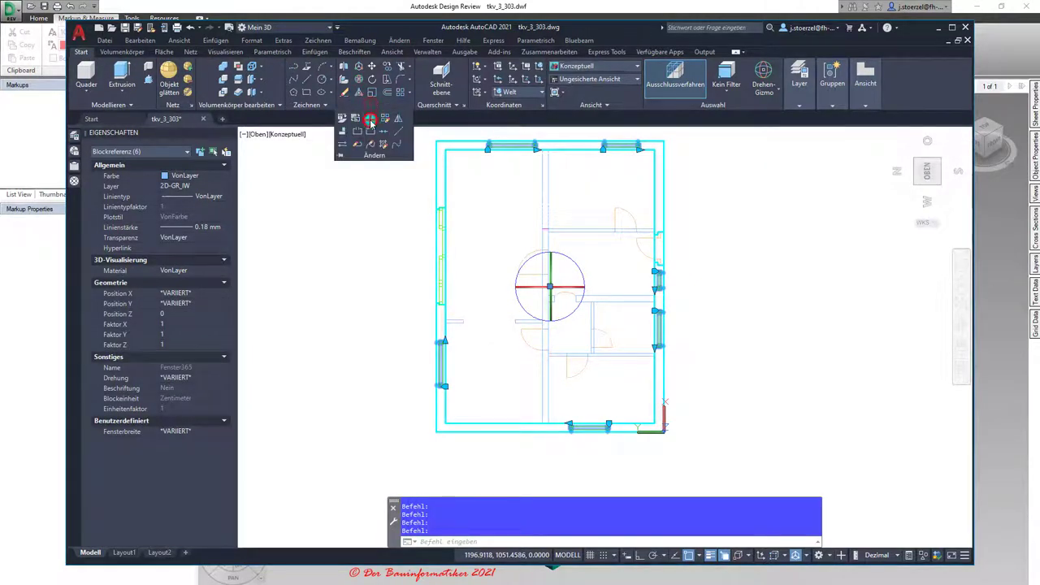
click(371, 121)
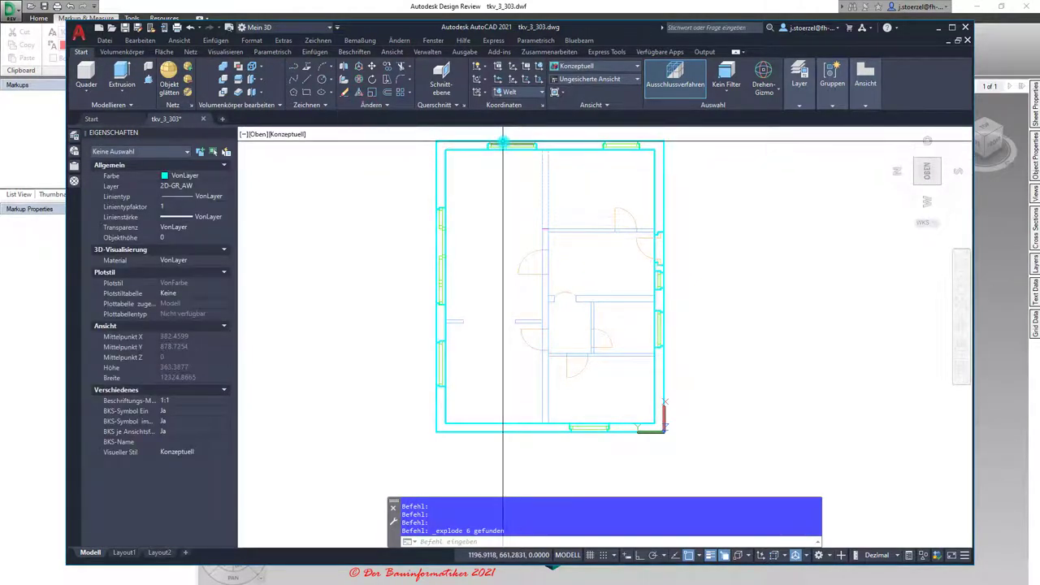
scroll(503, 143, up, 3)
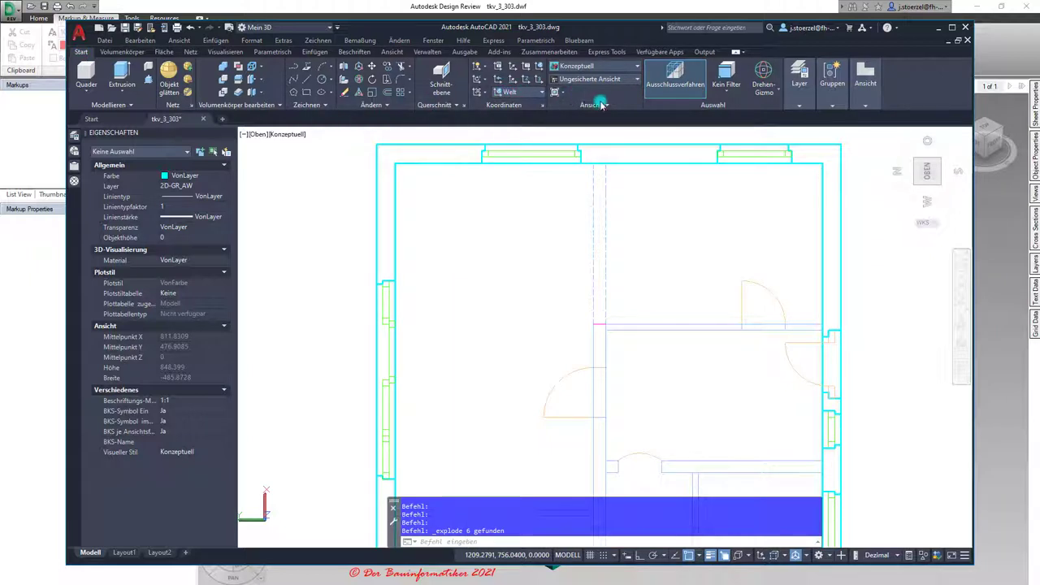
Freeze the window and interior-wall layers (2D-GR_F, 2D-GR_IW) by picking their objects
click(794, 110)
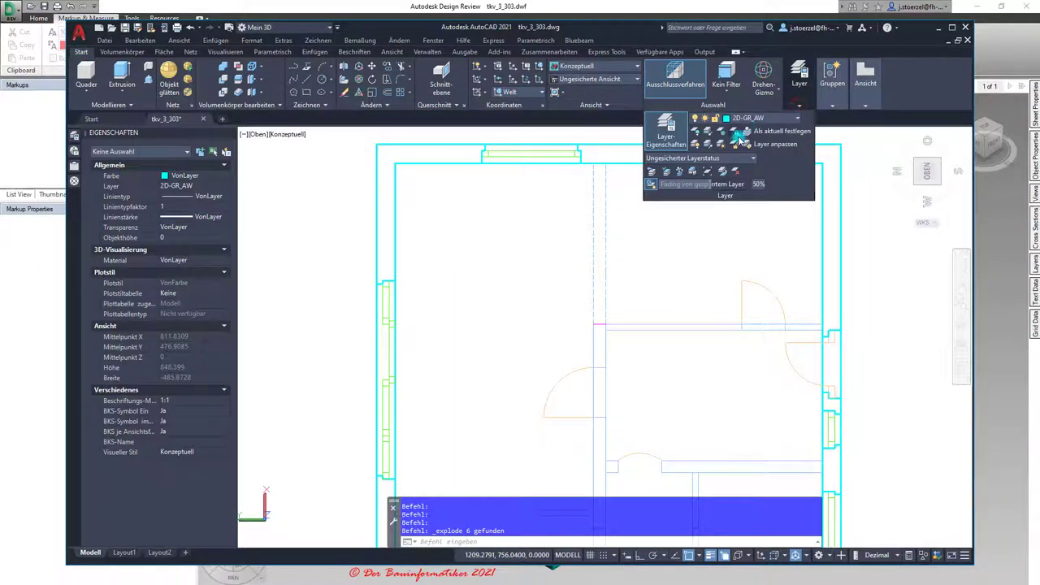
click(721, 133)
click(551, 155)
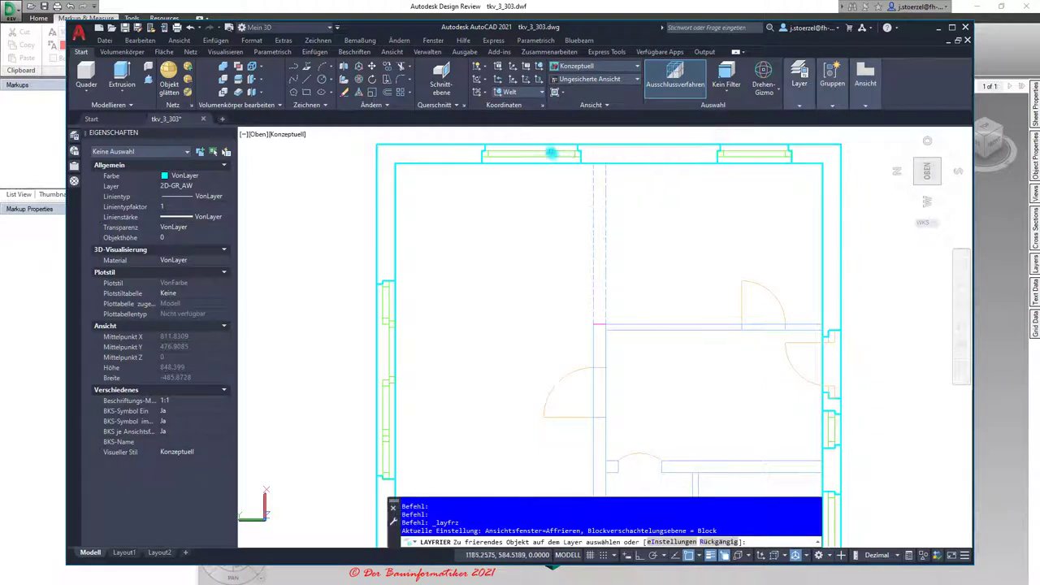
scroll(518, 183, down, 2)
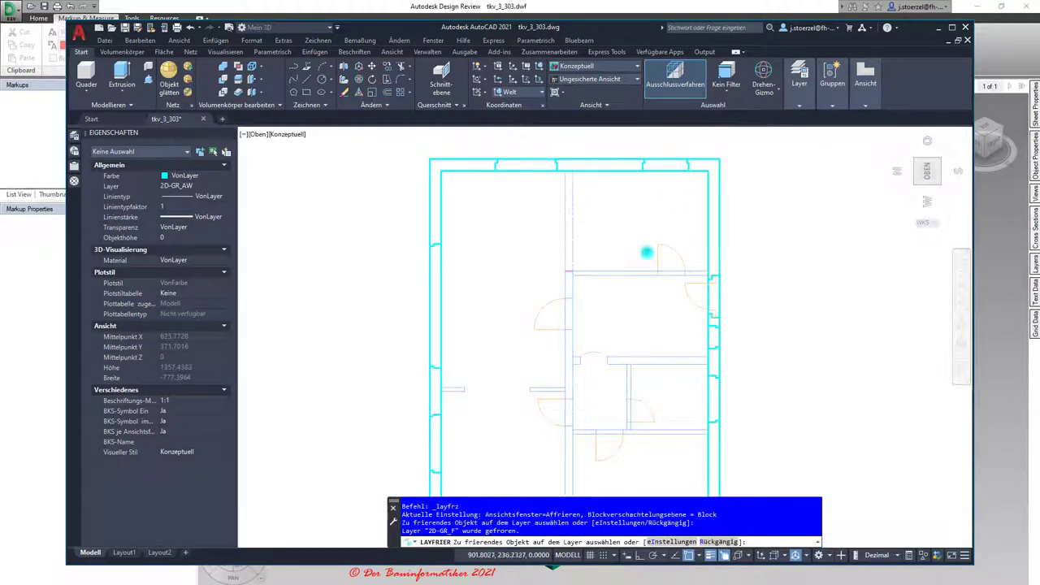
scroll(647, 253, down, 2)
scroll(624, 301, up, 3)
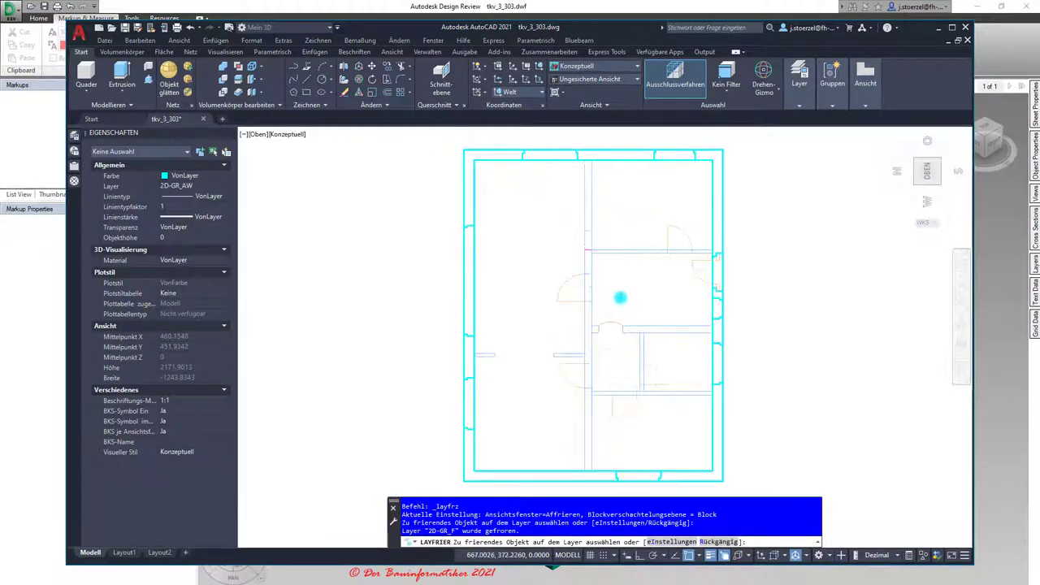
scroll(620, 295, down, 2)
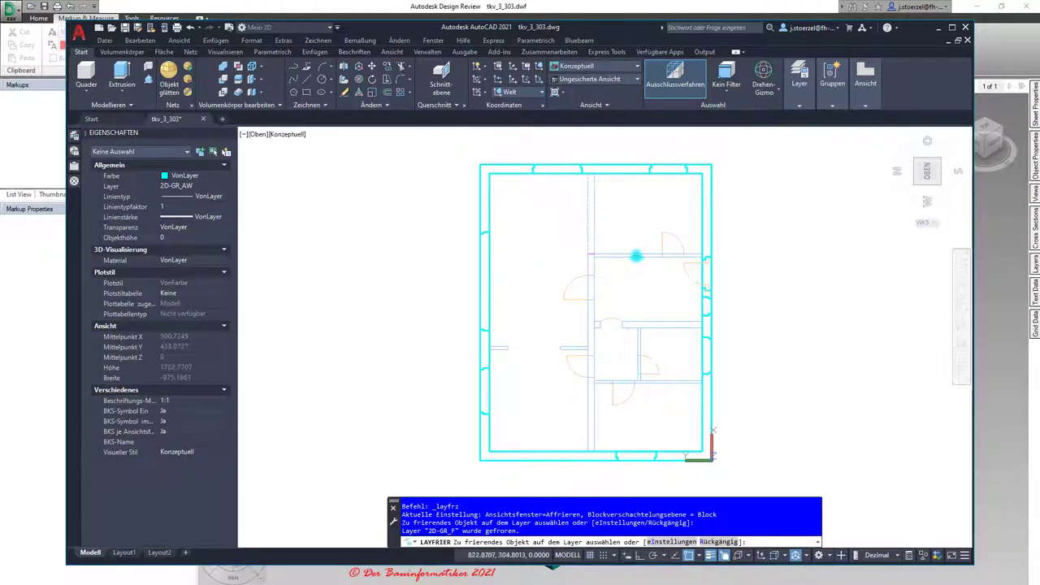
click(636, 256)
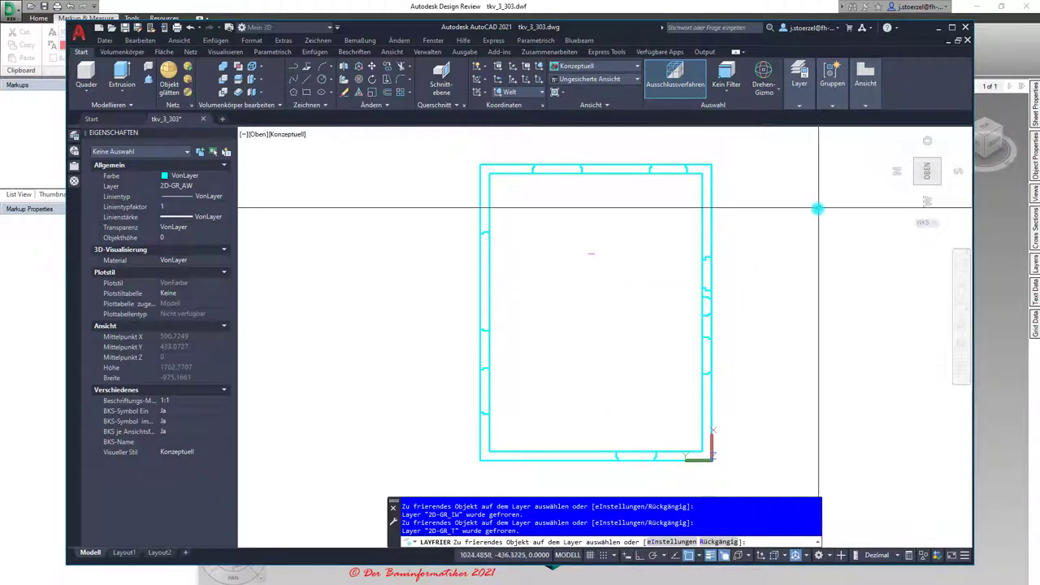
key(Escape)
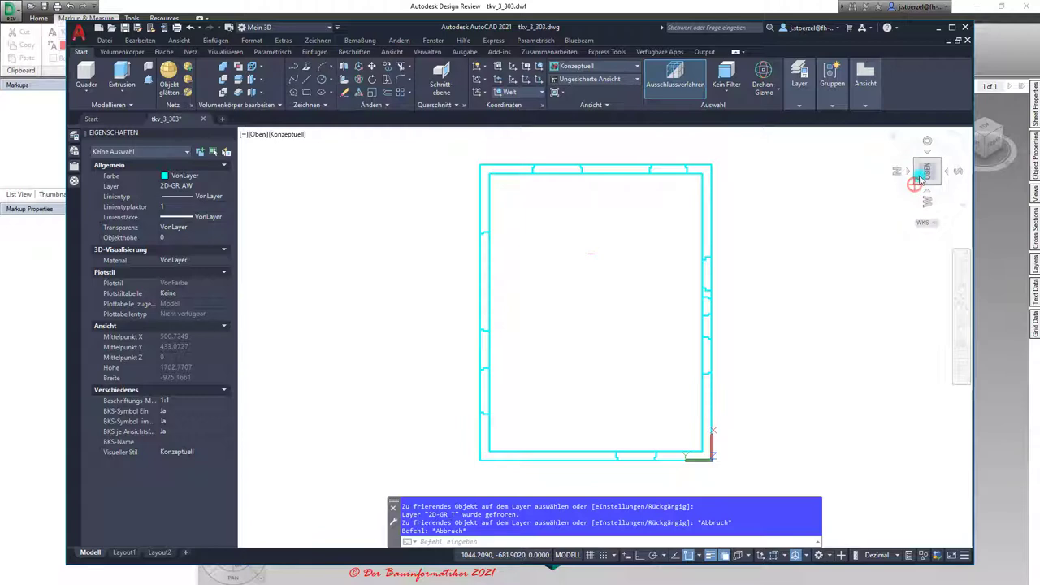
drag(914, 186, 965, 16)
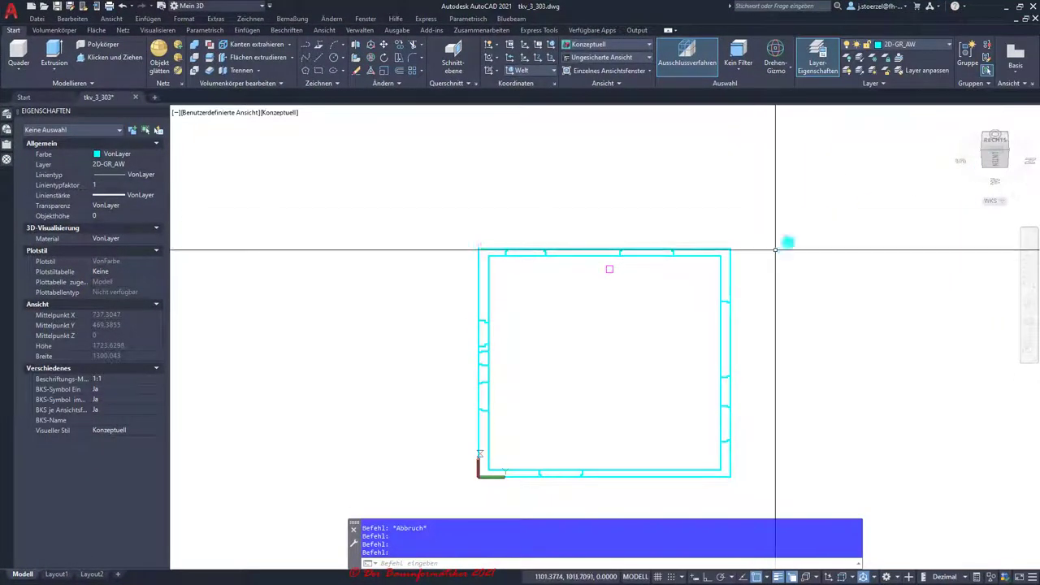
Turn to an isometric view, make layer 0 current, and start Press/Pull from Volumenkörper
click(982, 153)
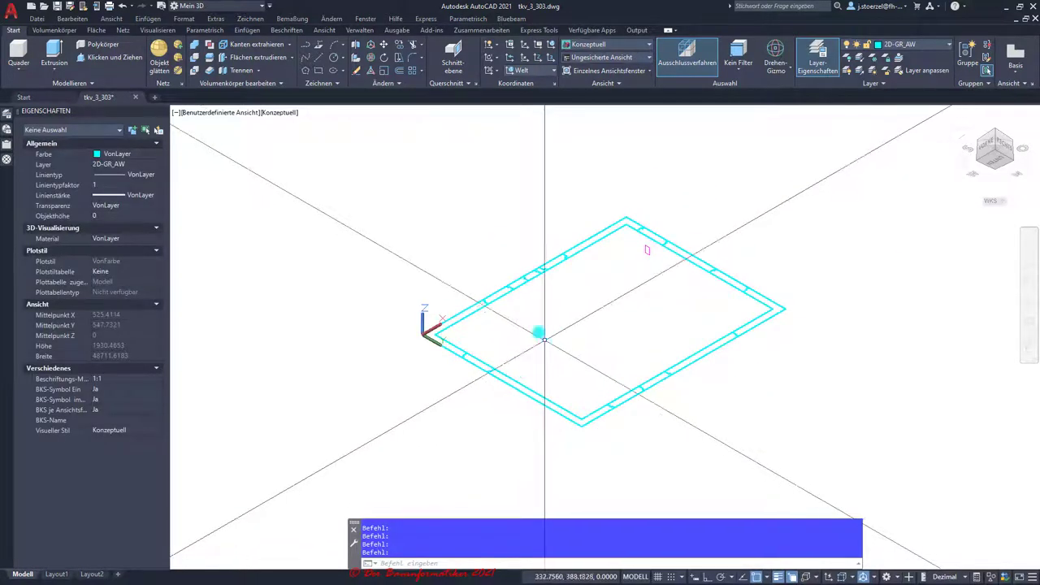
scroll(505, 264, up, 2)
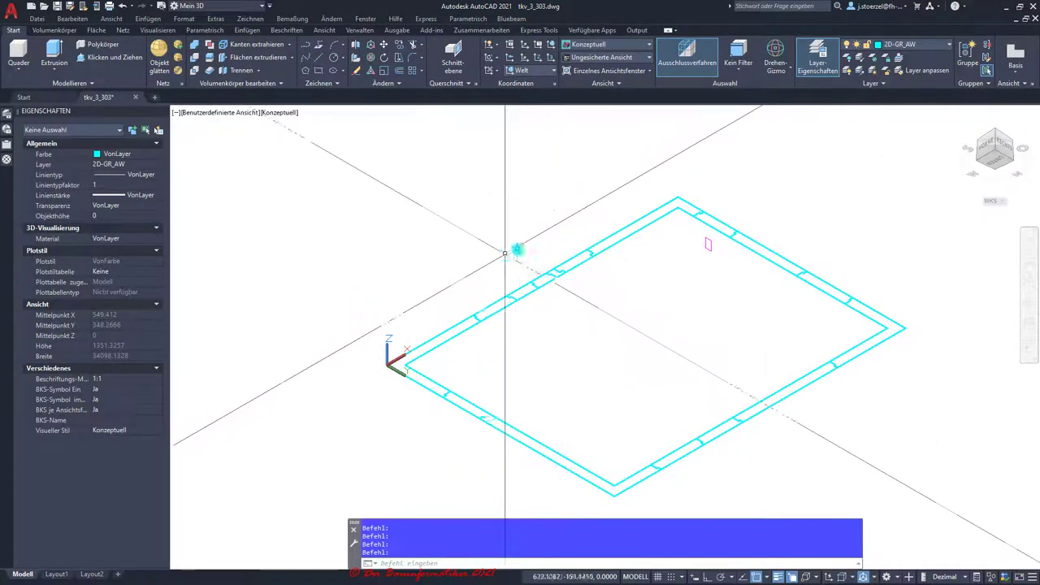
click(918, 47)
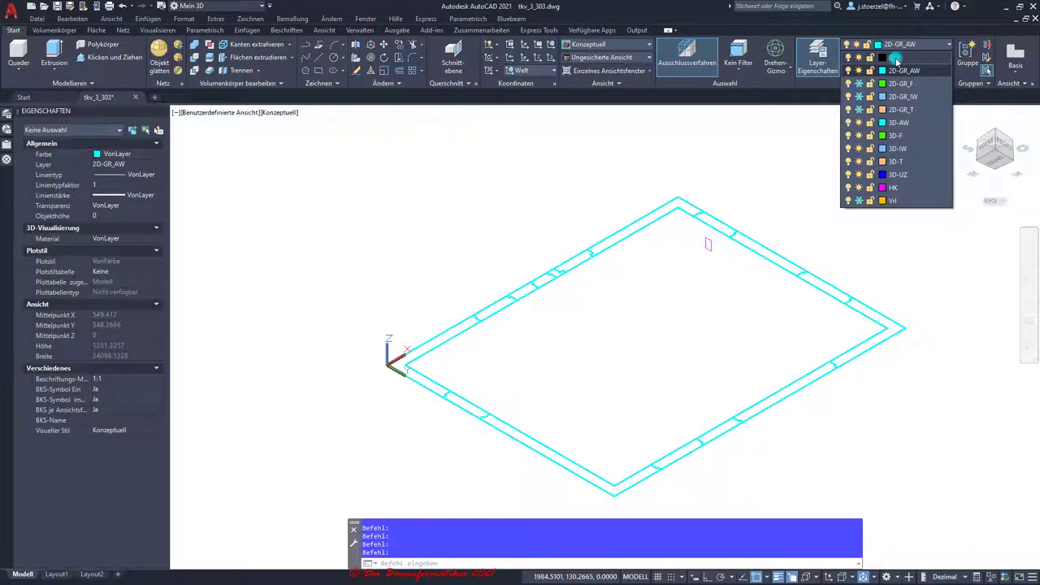
click(895, 58)
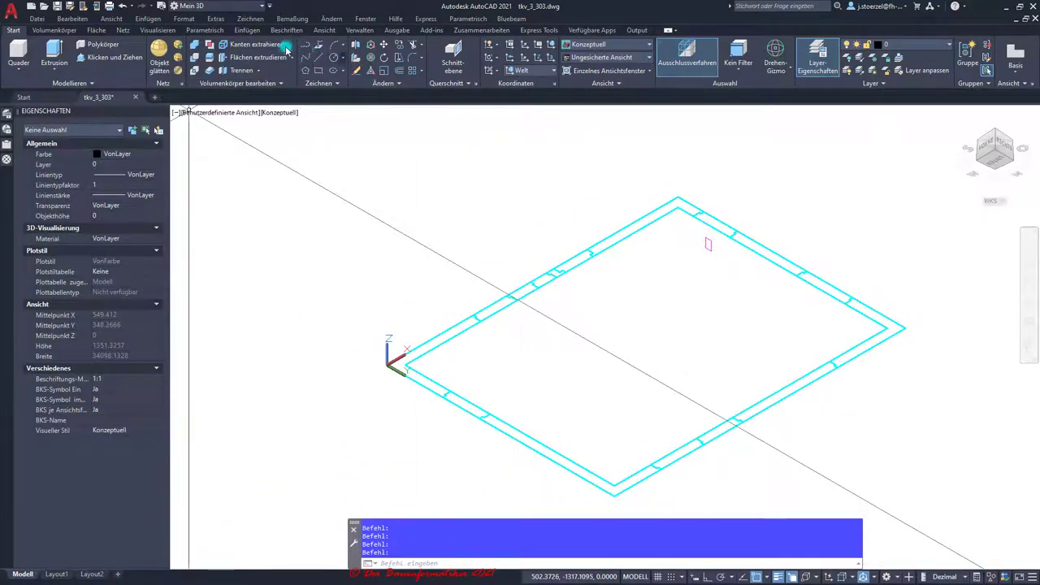
click(58, 31)
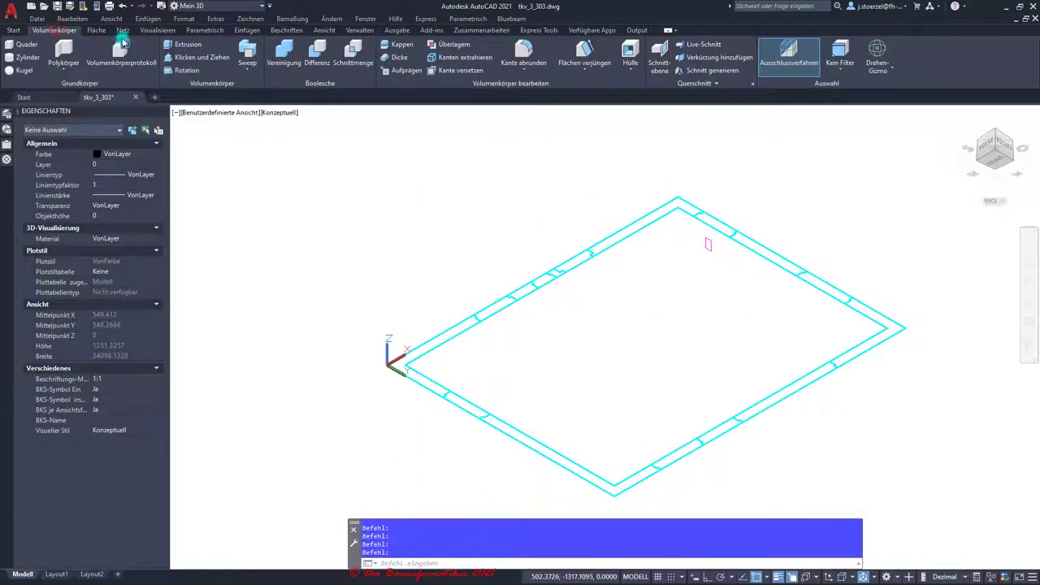
click(201, 60)
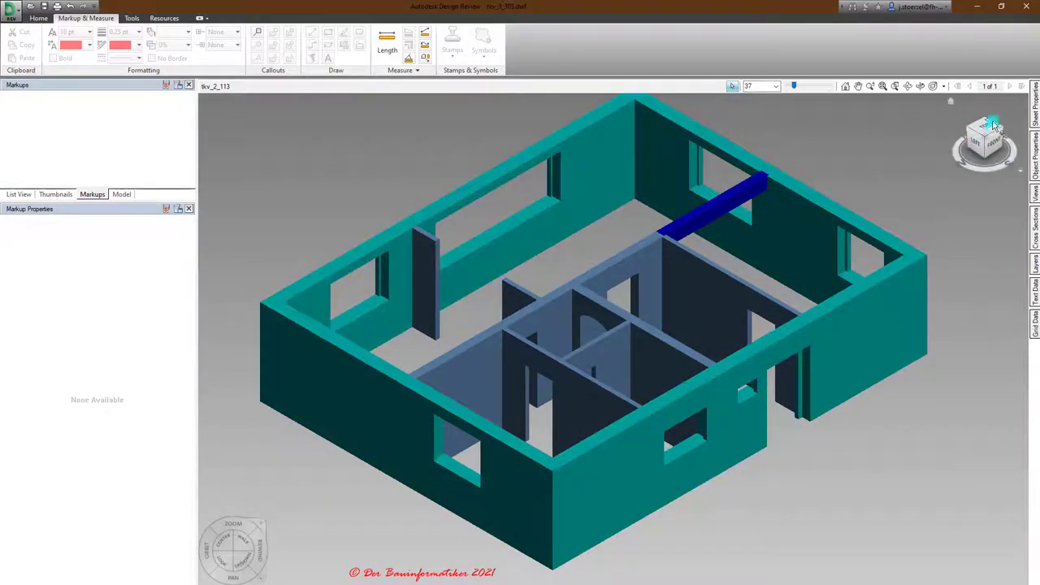
Inspect an outer wall of the reference house from another corner, then return to AutoCAD
click(485, 423)
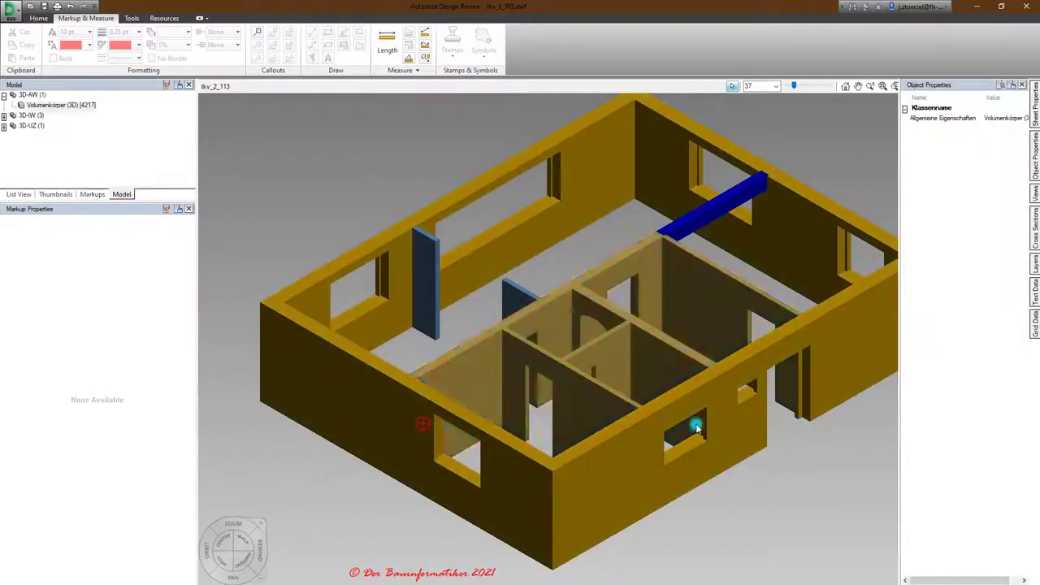
click(1023, 85)
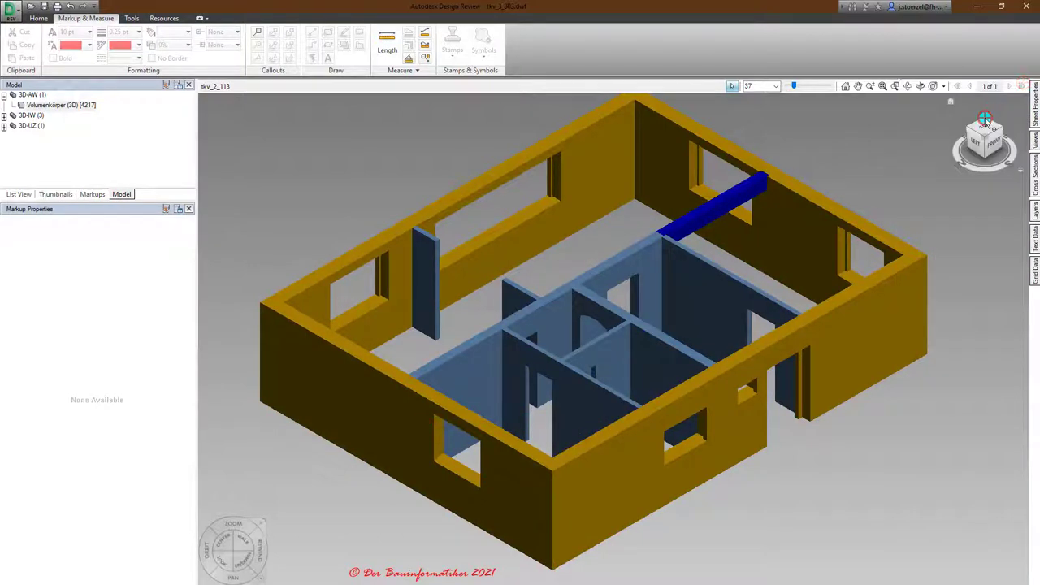
click(985, 120)
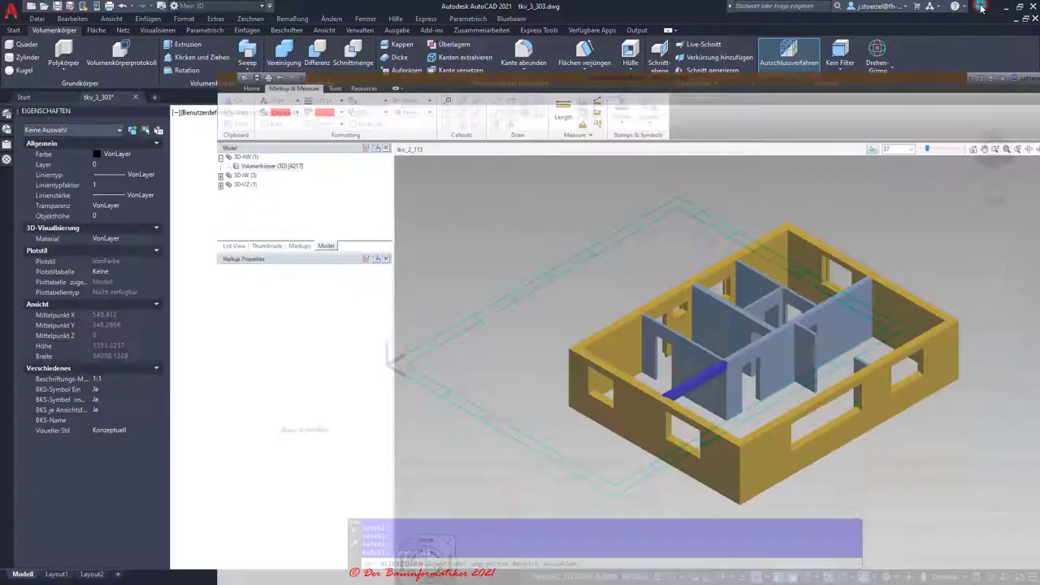
click(977, 7)
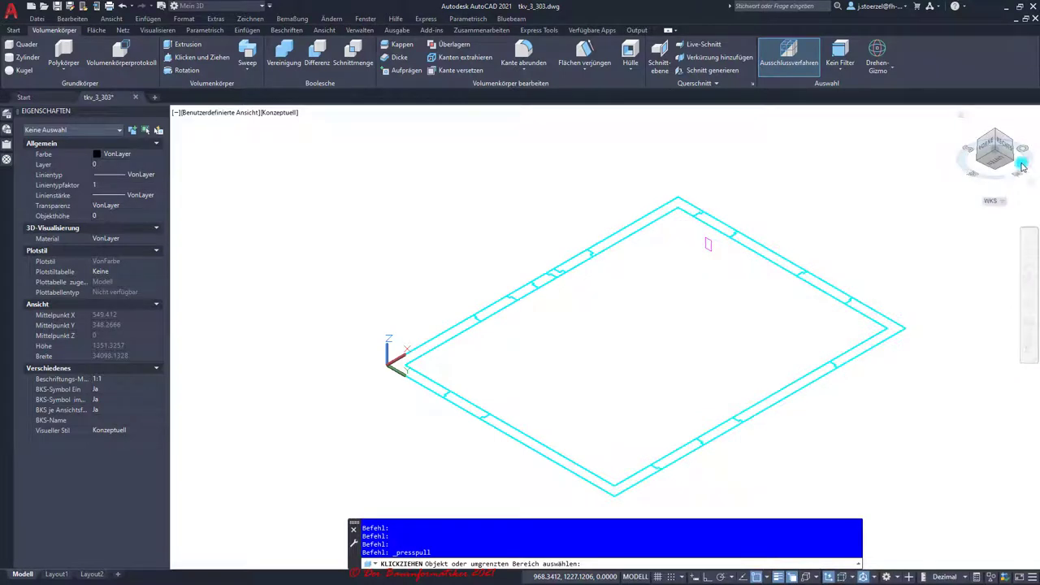
Rotate the wall outline through the ISO SO, ISO NW and ISO NO views
click(1006, 140)
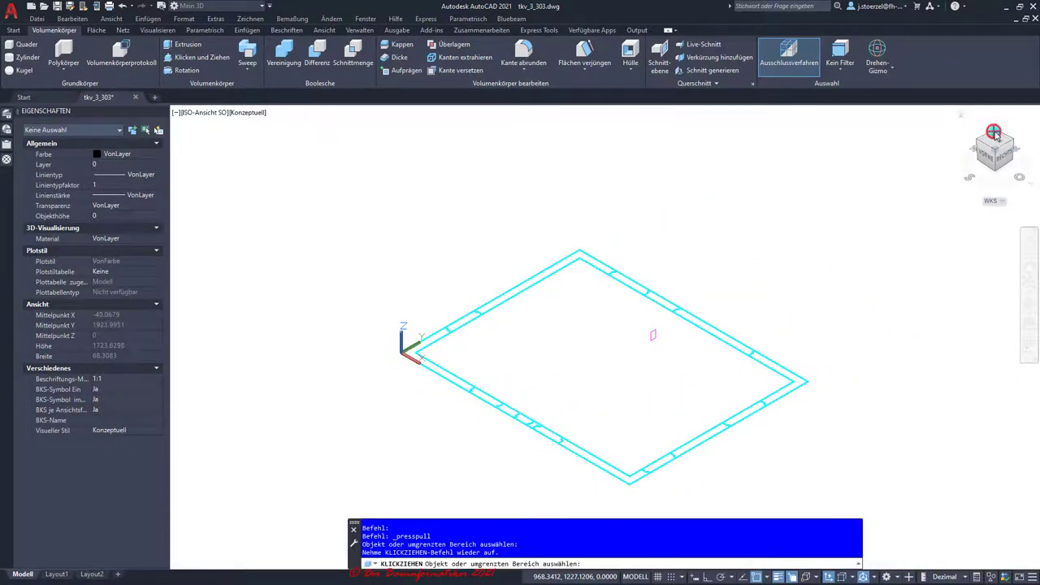
click(996, 135)
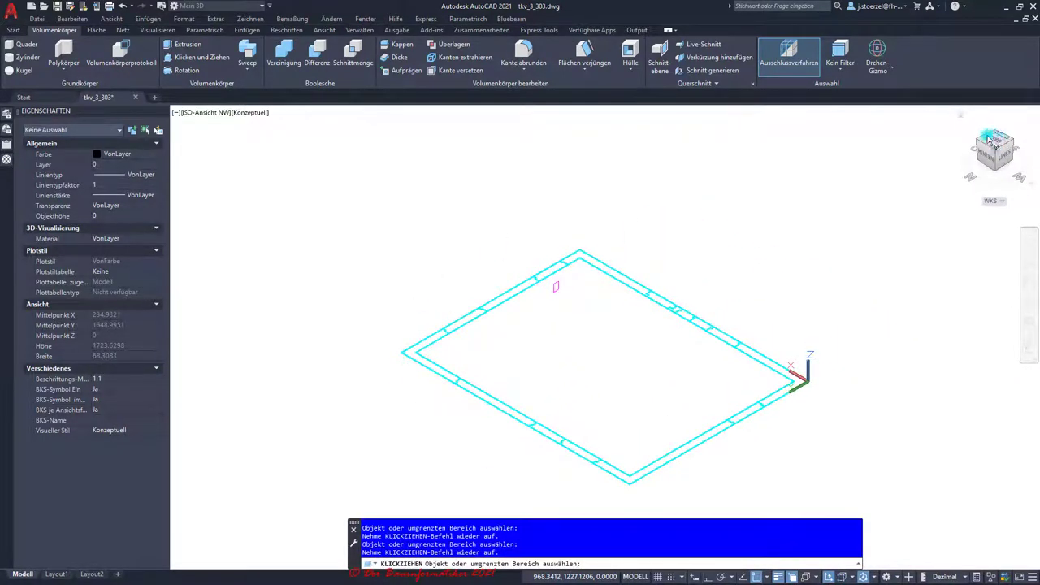
click(980, 142)
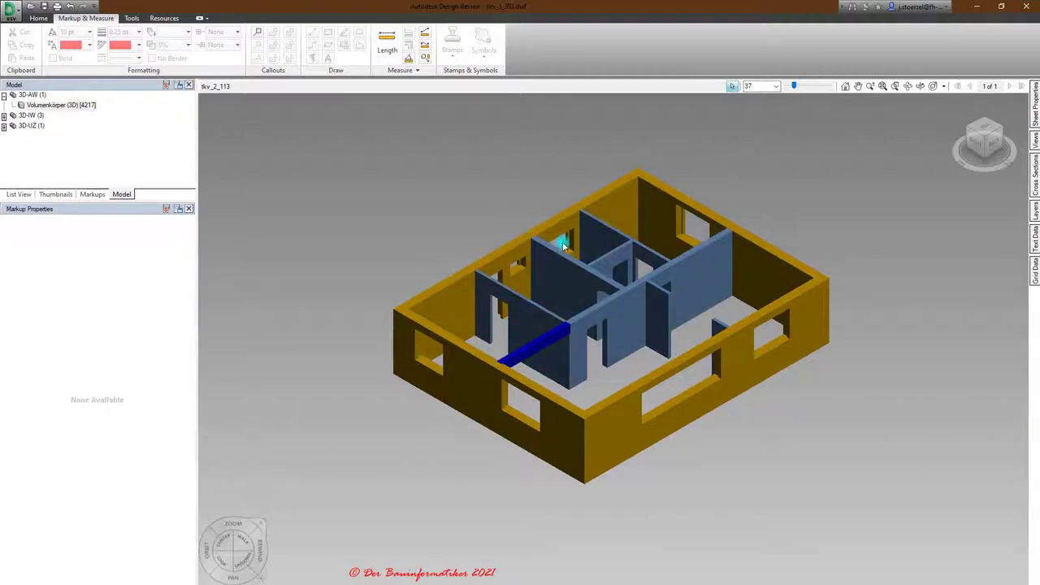
Minimize Design Review to bring the AutoCAD drawing back to the front
click(977, 6)
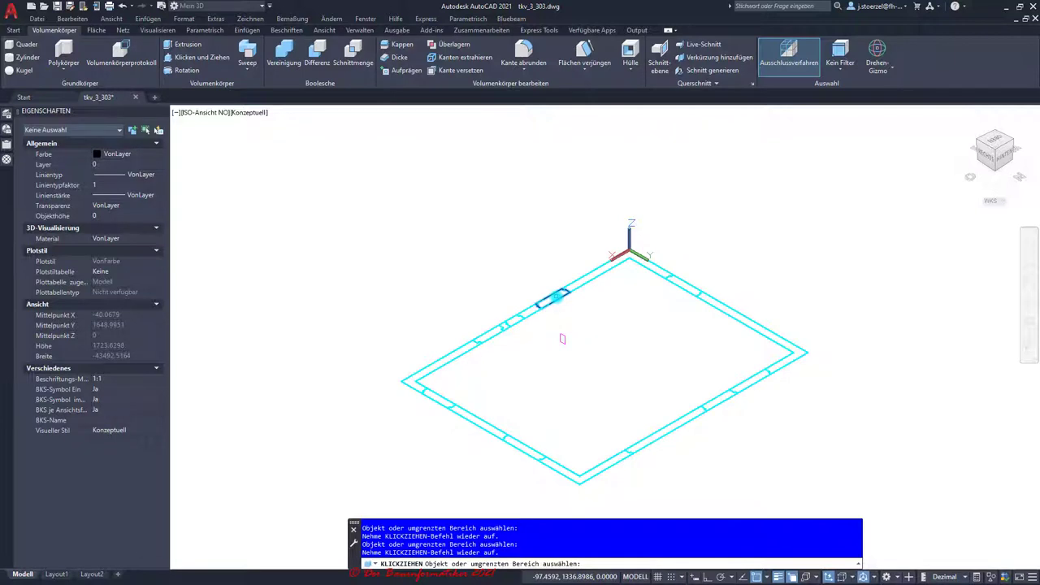
Pick the small wall region at the opening to begin extruding it upward
click(553, 298)
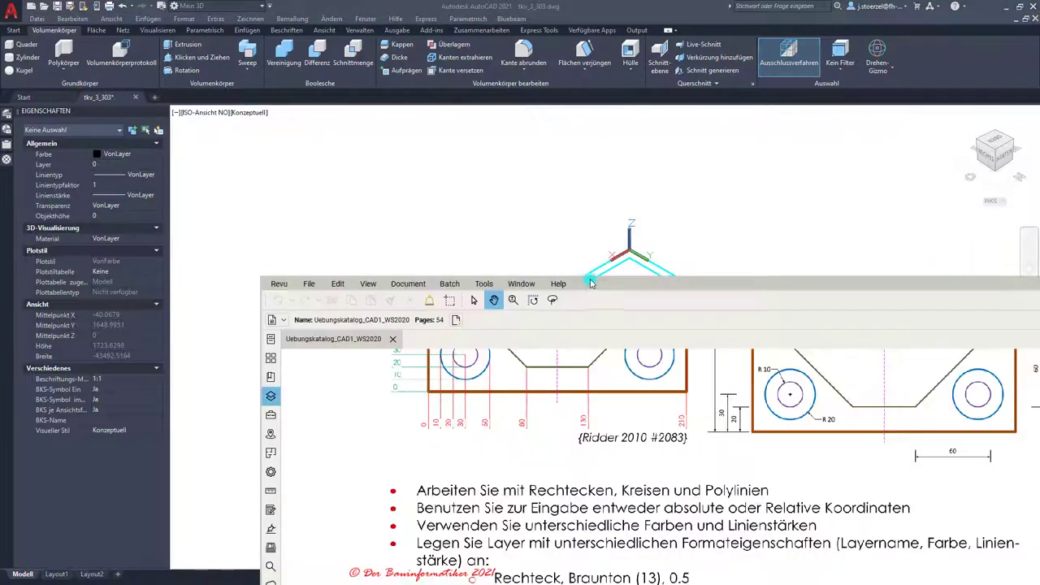
Drag the Bluebeam Revu exercise PDF window into view over the drawing
mouse_move(657, 277)
mouse_down()
mouse_move(174, 265)
mouse_move(331, 3)
mouse_up()
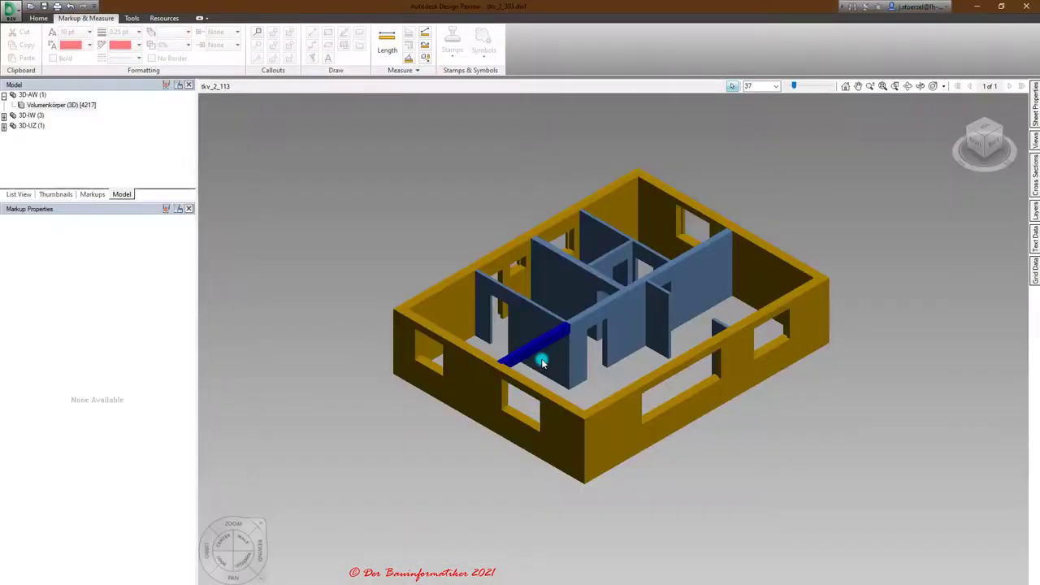
Zoom in and measure a first window height with Measure > Length
scroll(506, 412, up, 2)
scroll(506, 411, up, 2)
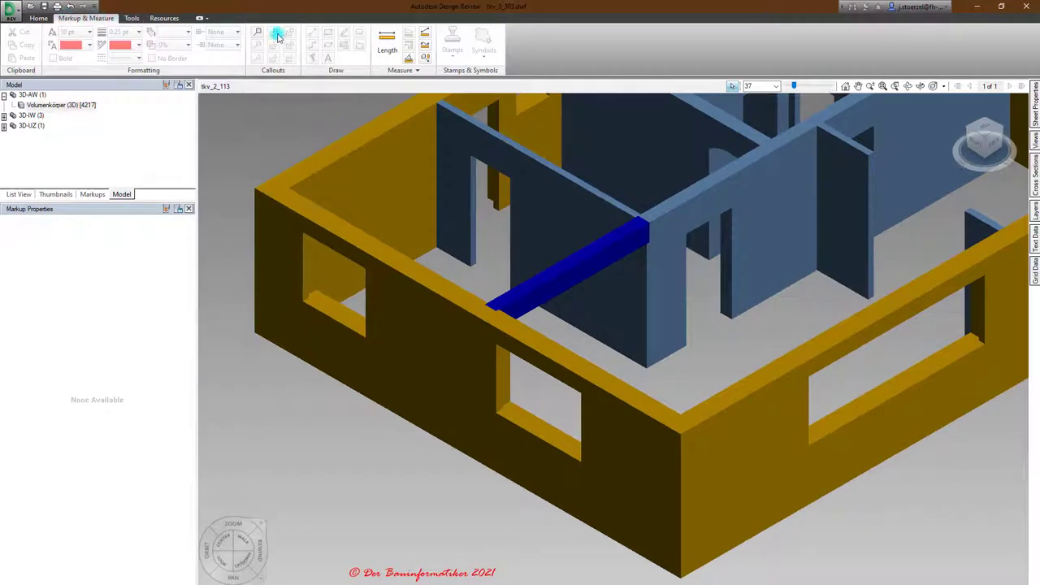
click(388, 45)
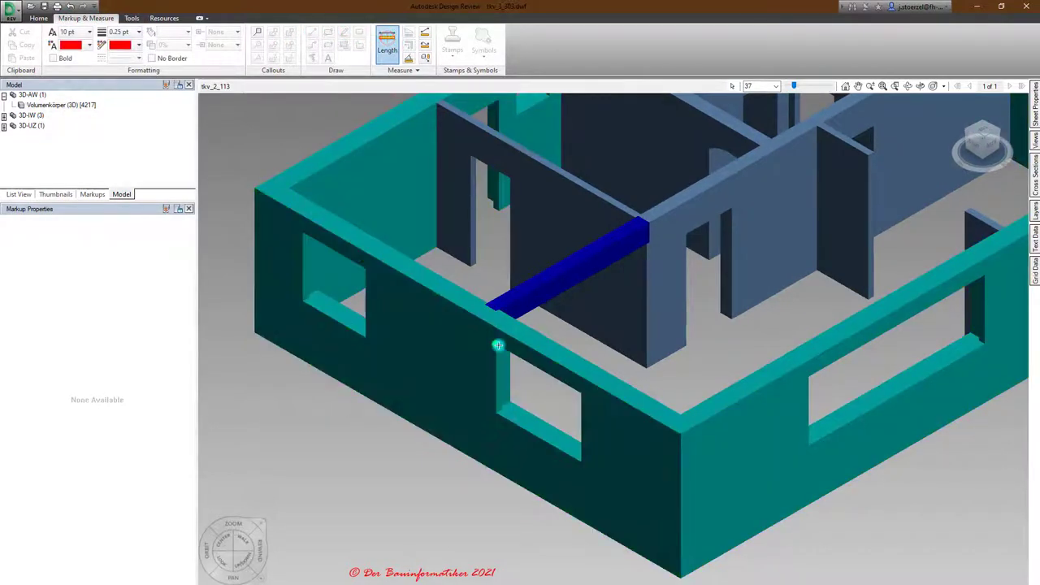
click(497, 346)
click(497, 412)
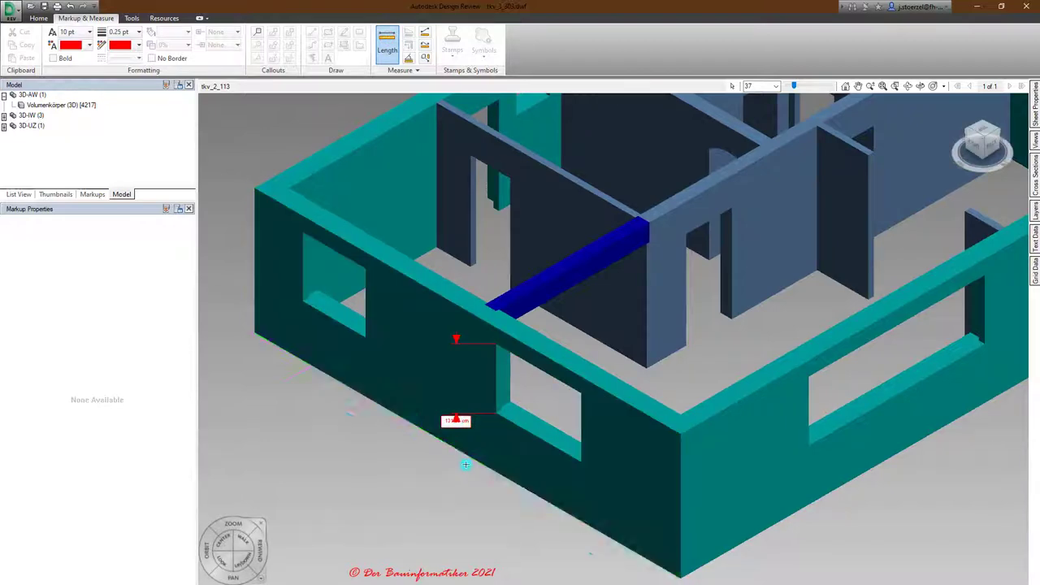
Measure the left window edge at 131.25 cm and place its label
scroll(471, 459, up, 3)
scroll(476, 458, down, 2)
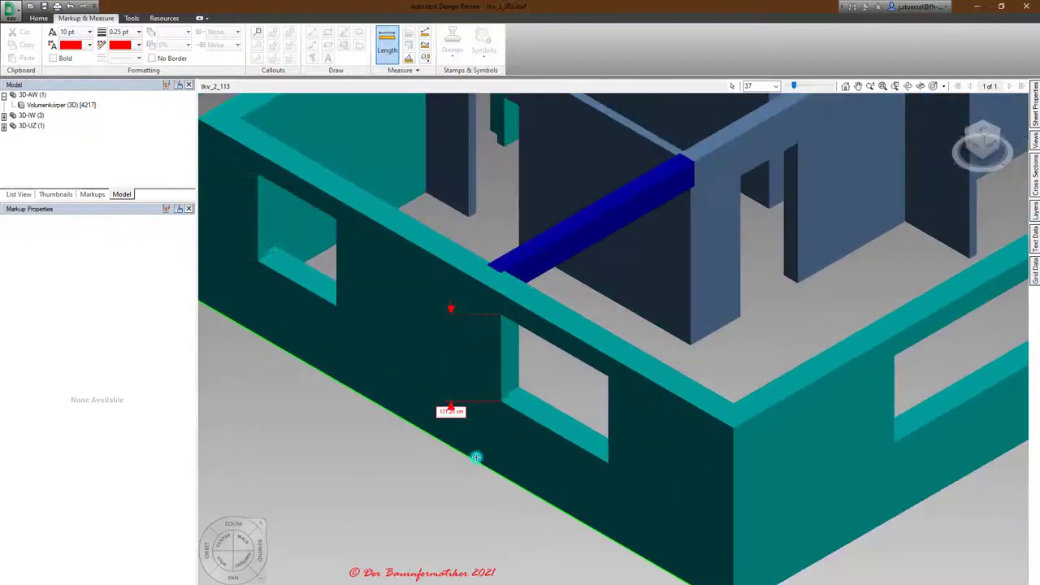
scroll(325, 292, down, 1)
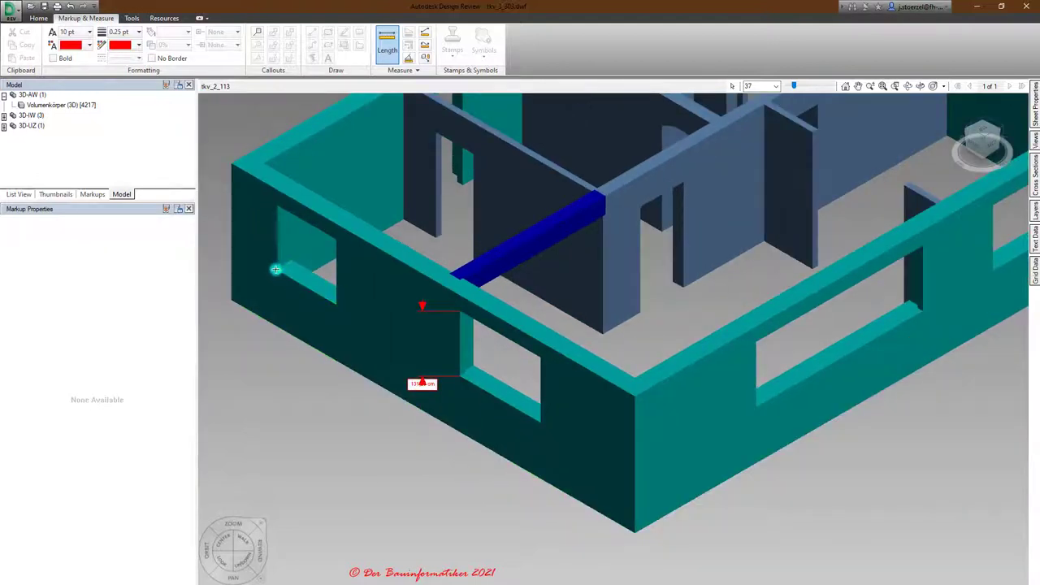
click(276, 269)
click(277, 206)
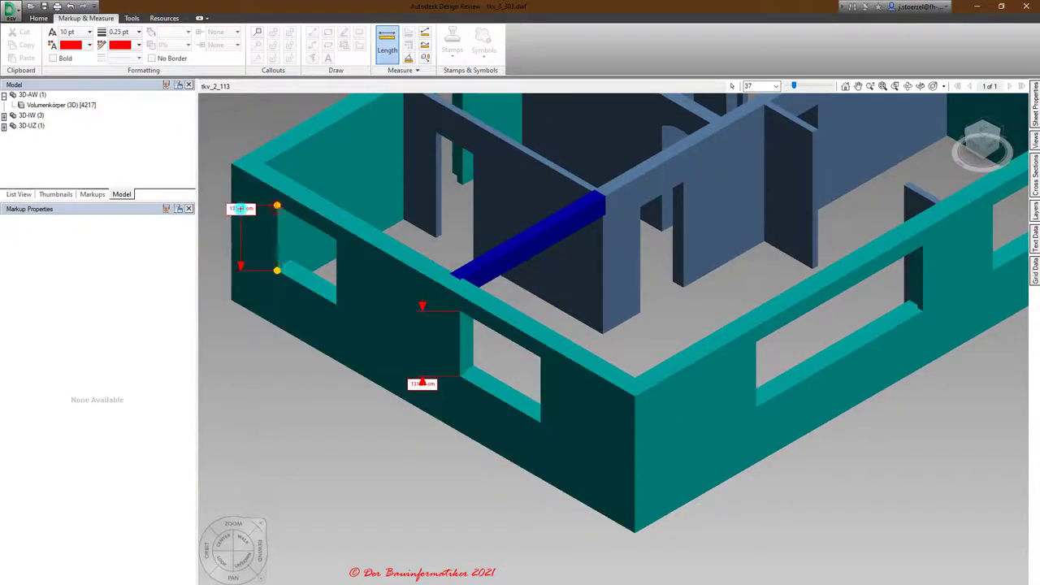
click(240, 209)
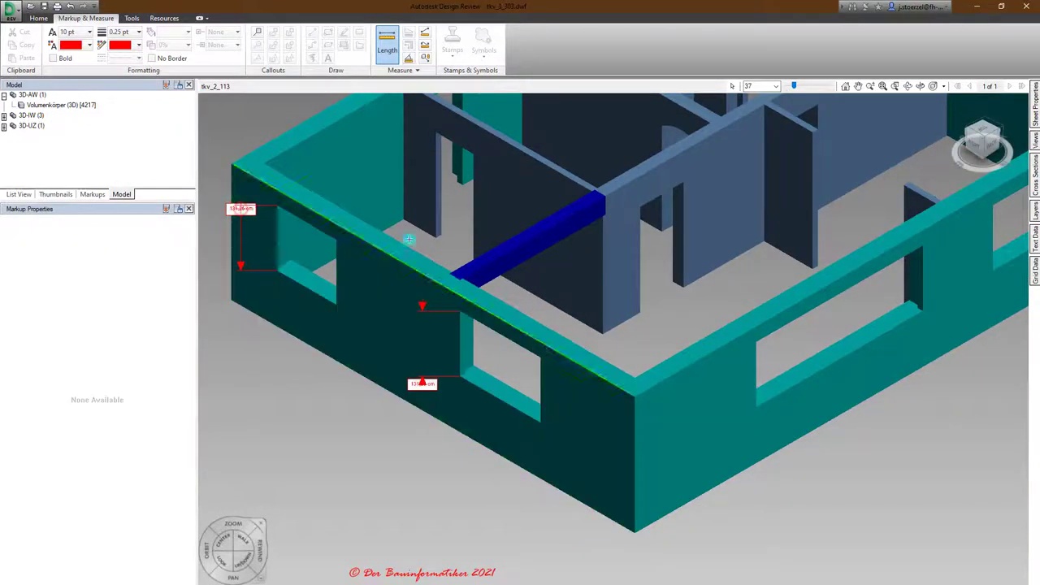
click(974, 8)
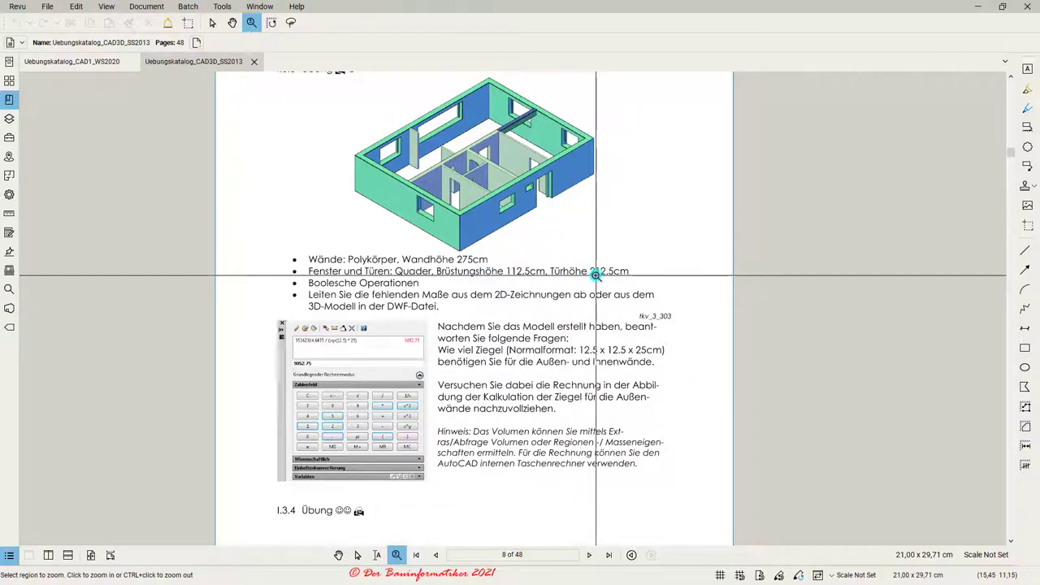
Minimise the Bluebeam Revu window holding the exercise PDF to get back toward AutoCAD
click(980, 6)
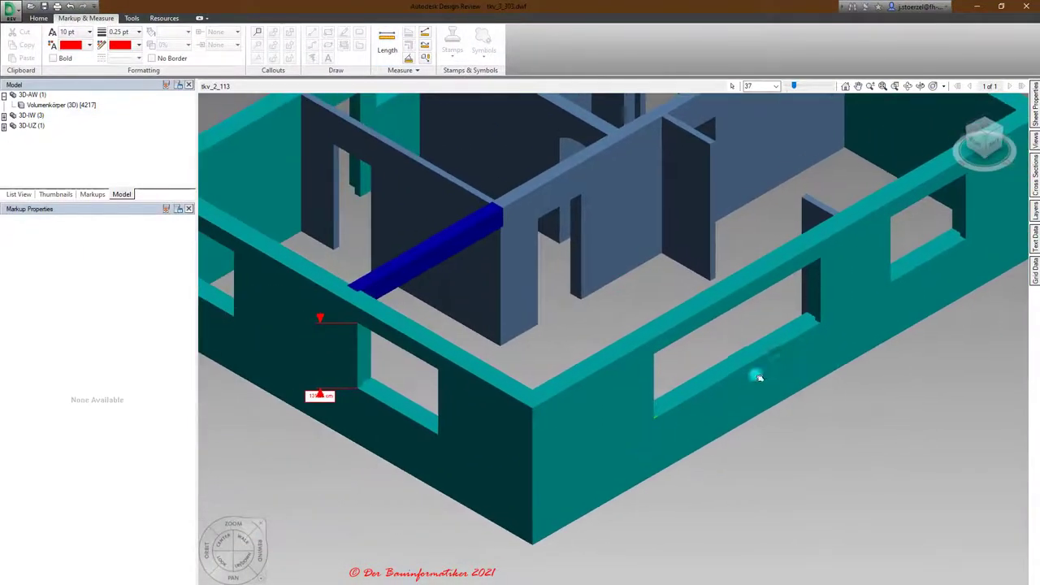
Measure the interior edge height and the window sill-to-base distance on the reference house
click(334, 145)
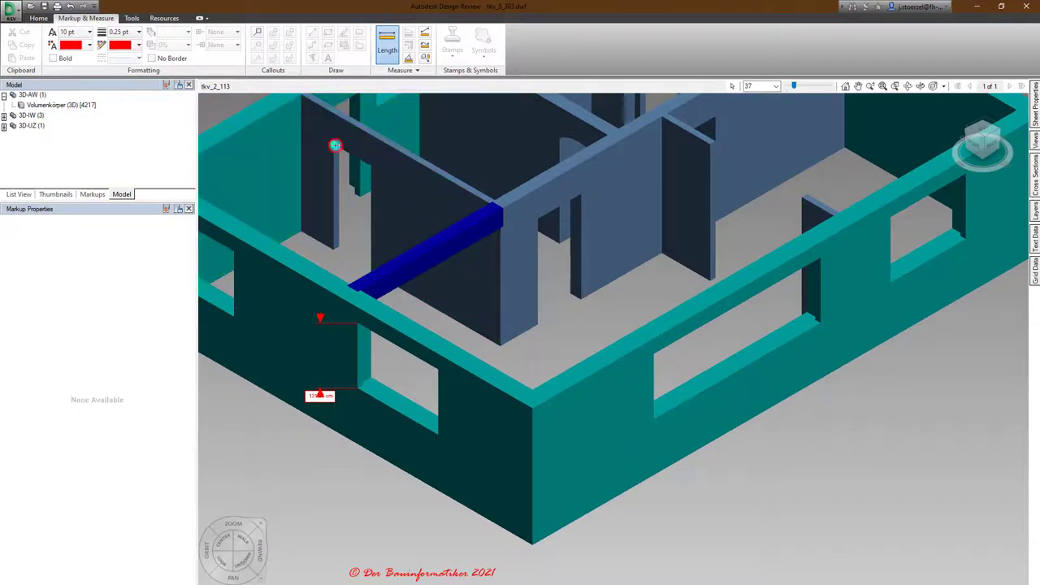
click(337, 248)
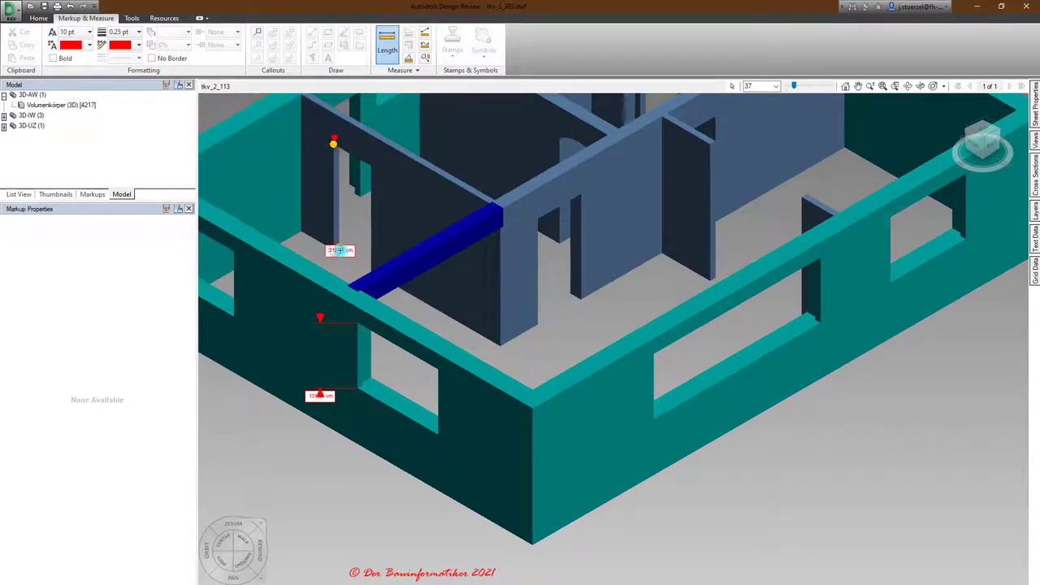
click(302, 252)
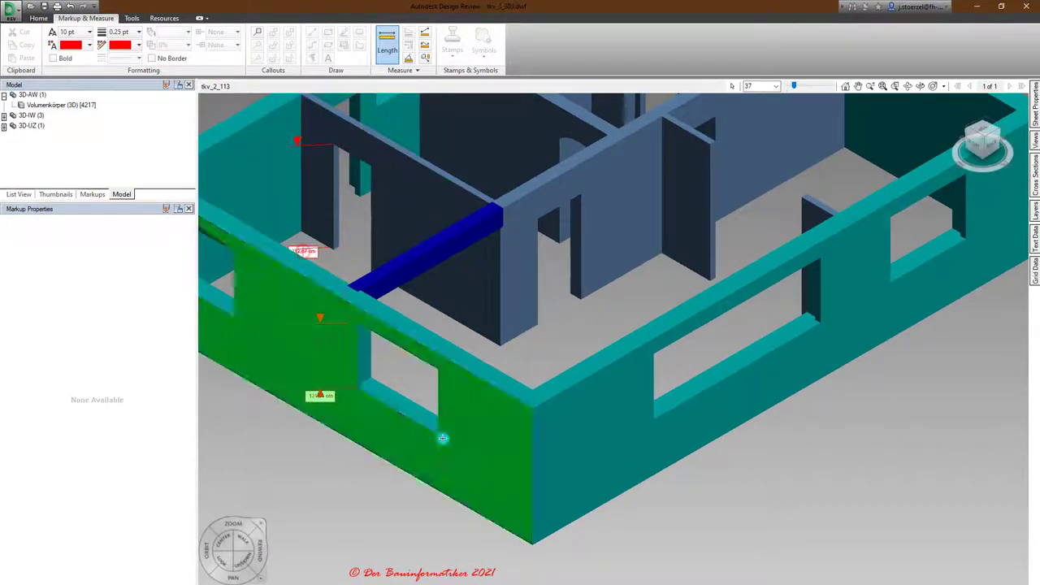
click(436, 434)
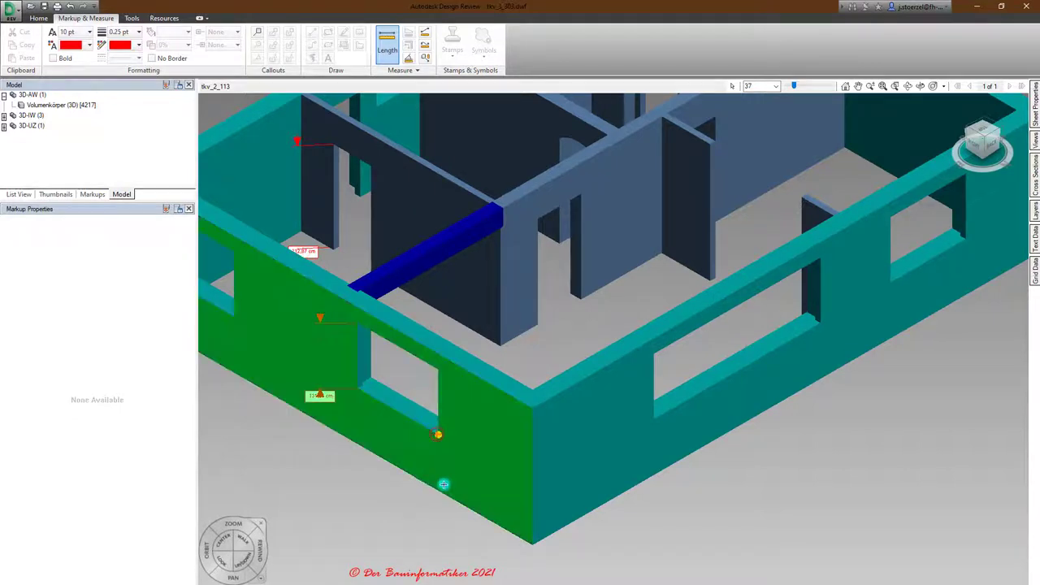
click(514, 538)
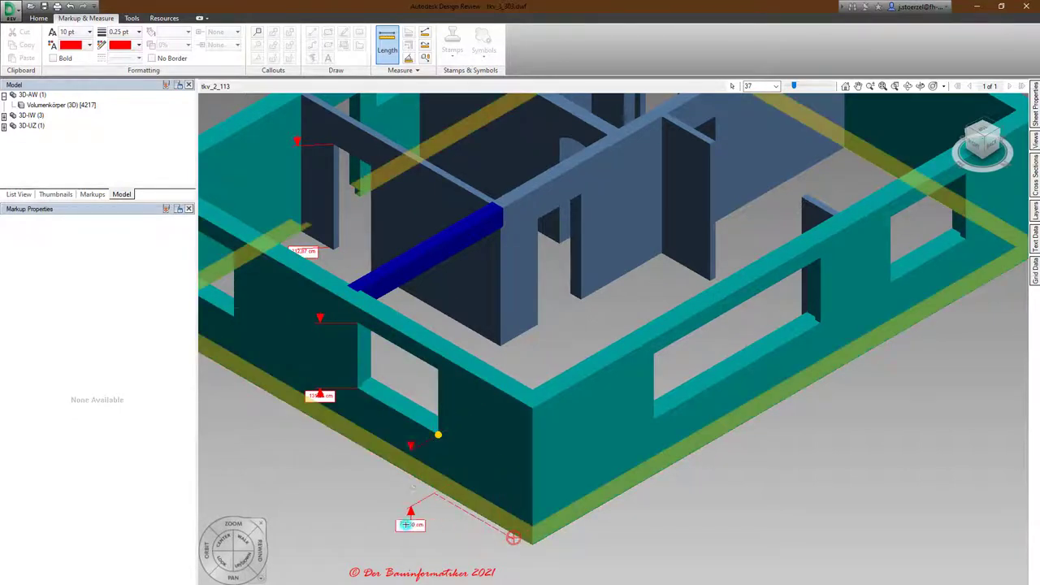
click(377, 533)
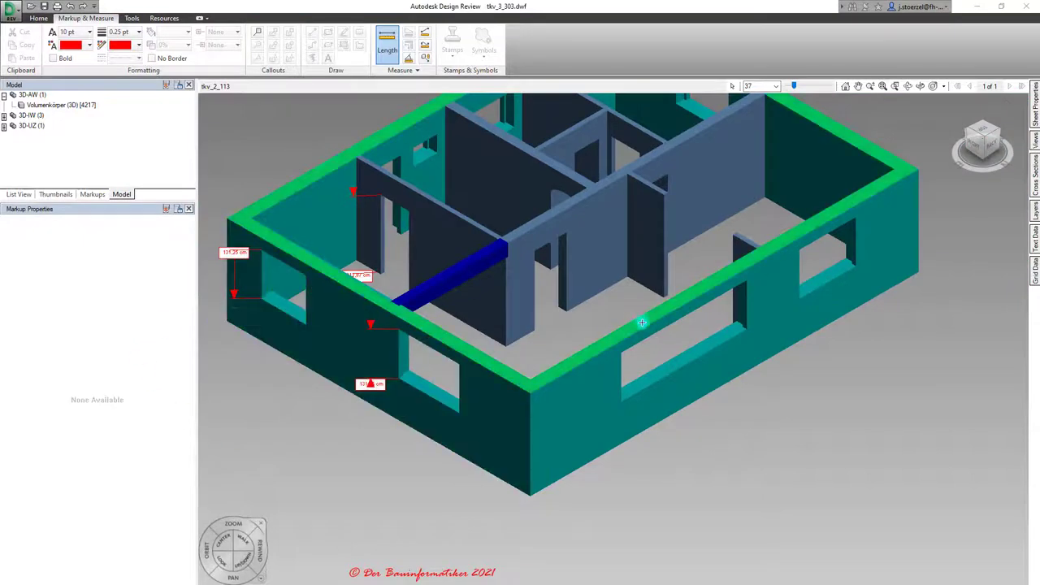
Measure the far wall height and the 112.50 cm sill height, then minimise Design Review
click(748, 281)
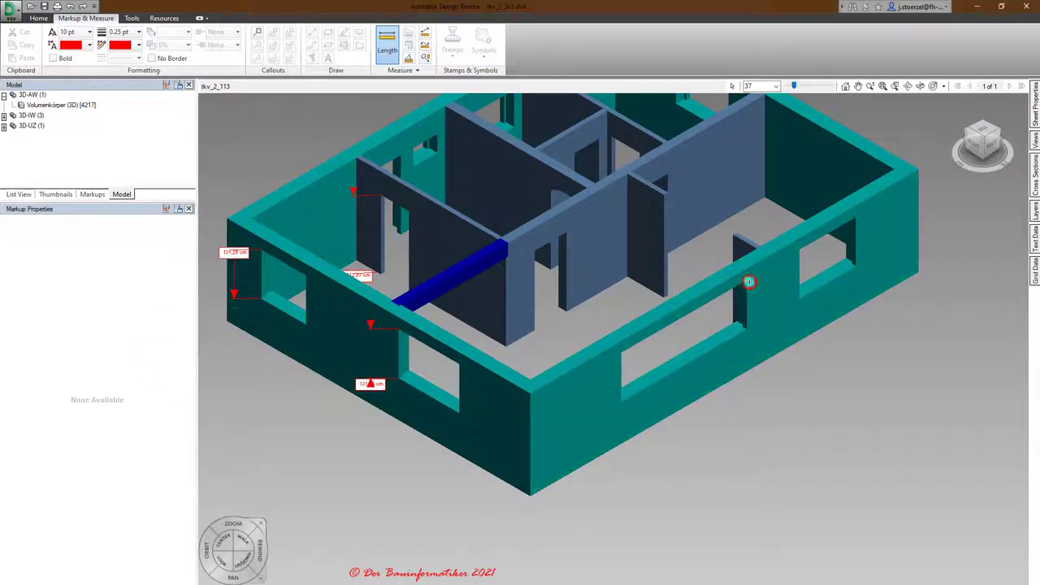
click(754, 373)
click(793, 381)
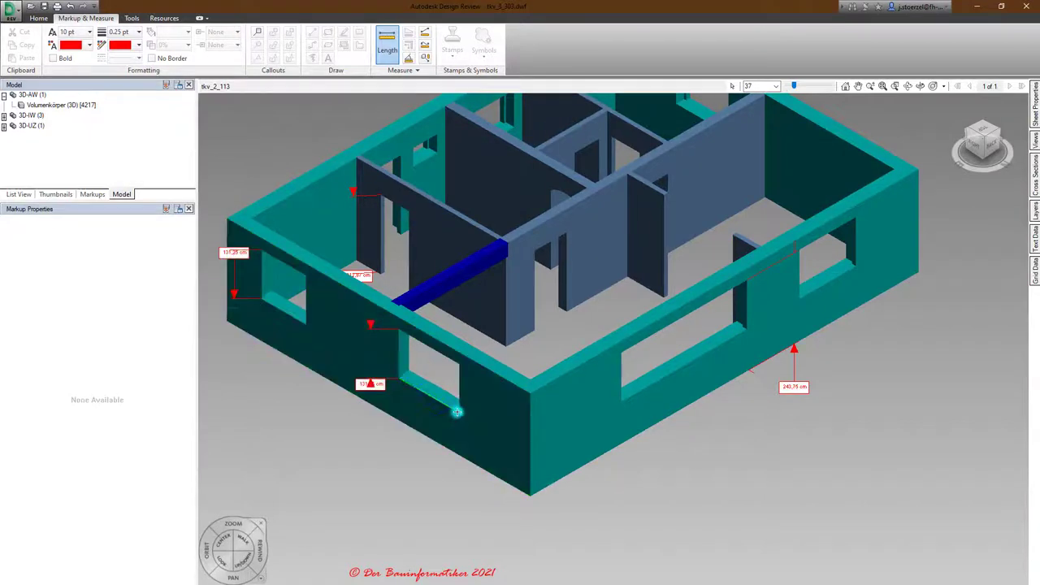
click(460, 413)
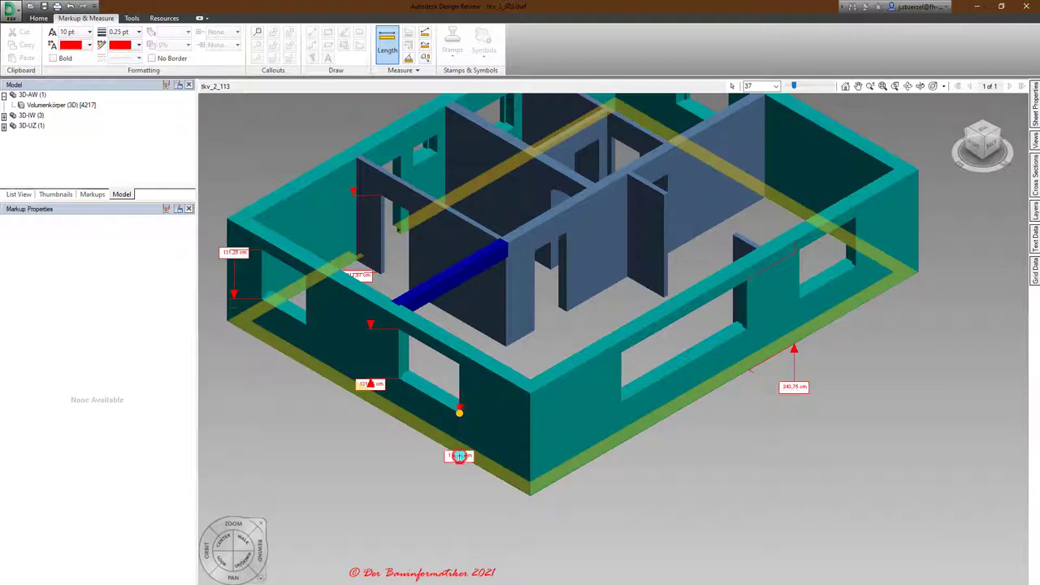
click(498, 496)
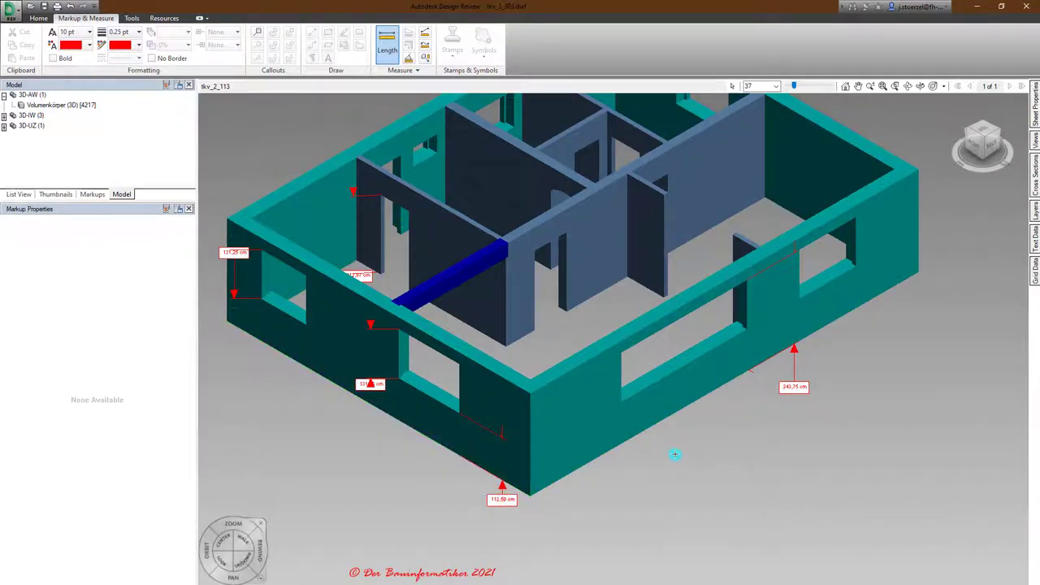
click(980, 10)
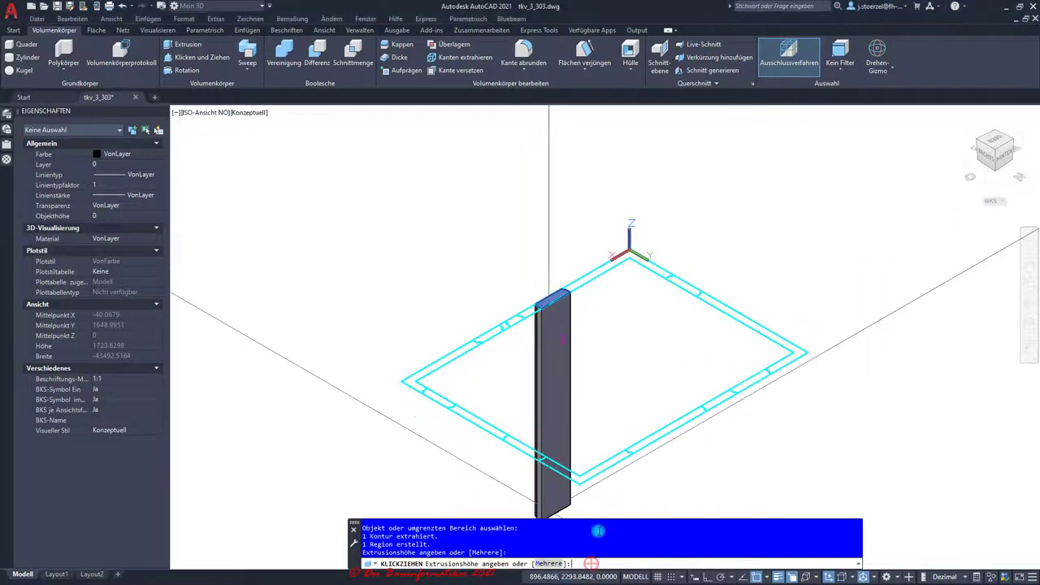
Extrude the first wall piece to 125 and raise the next and small right pieces to matching heights
text(1)
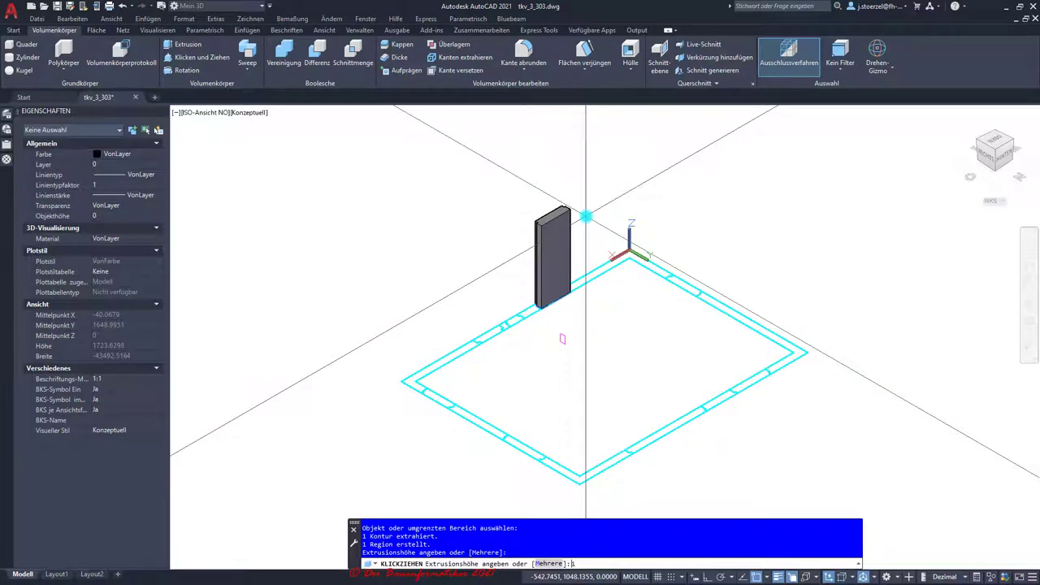
text(25)
key(Return)
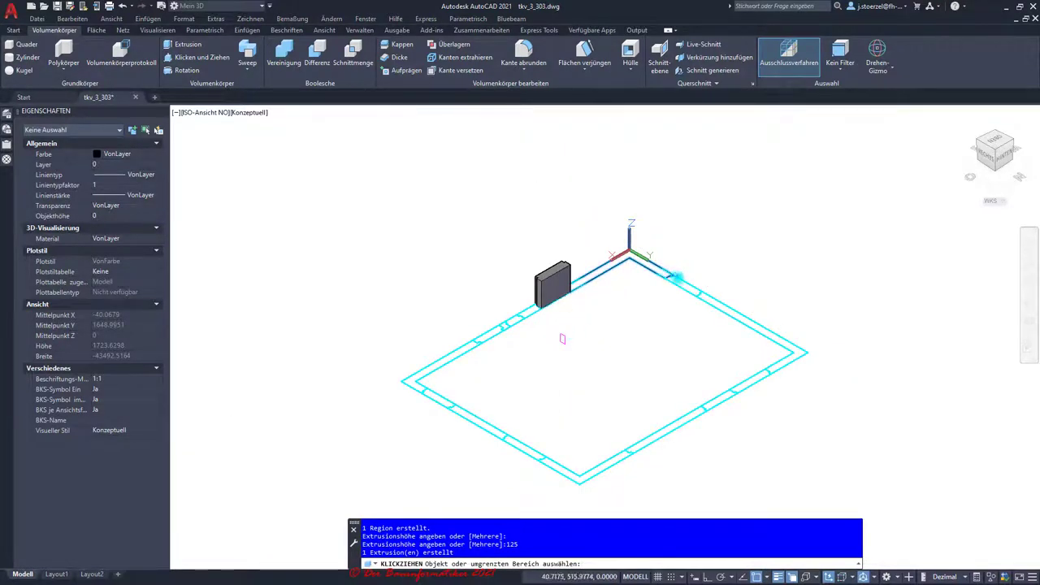
click(685, 286)
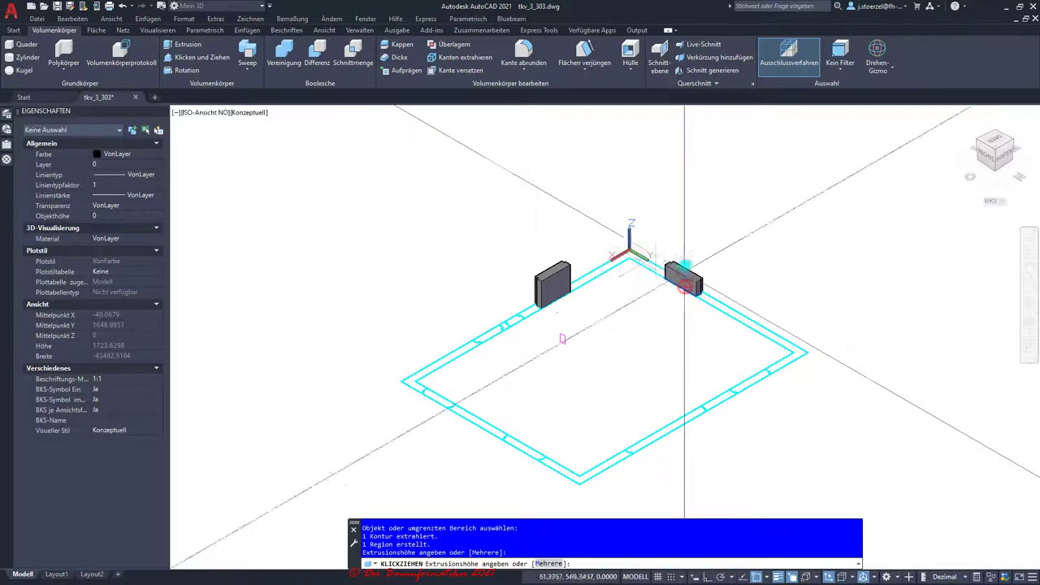
click(573, 265)
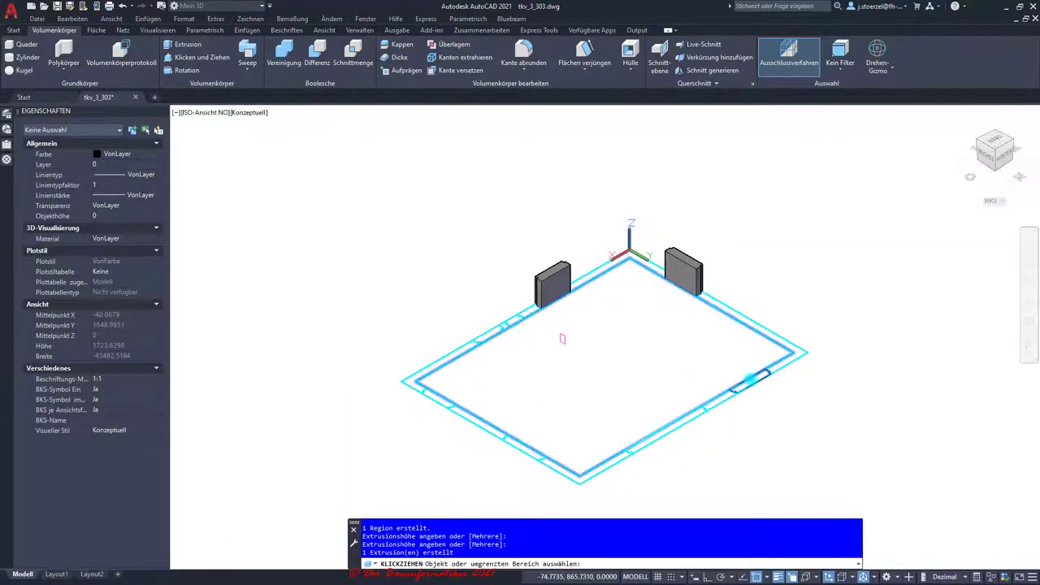
click(752, 378)
key(Escape)
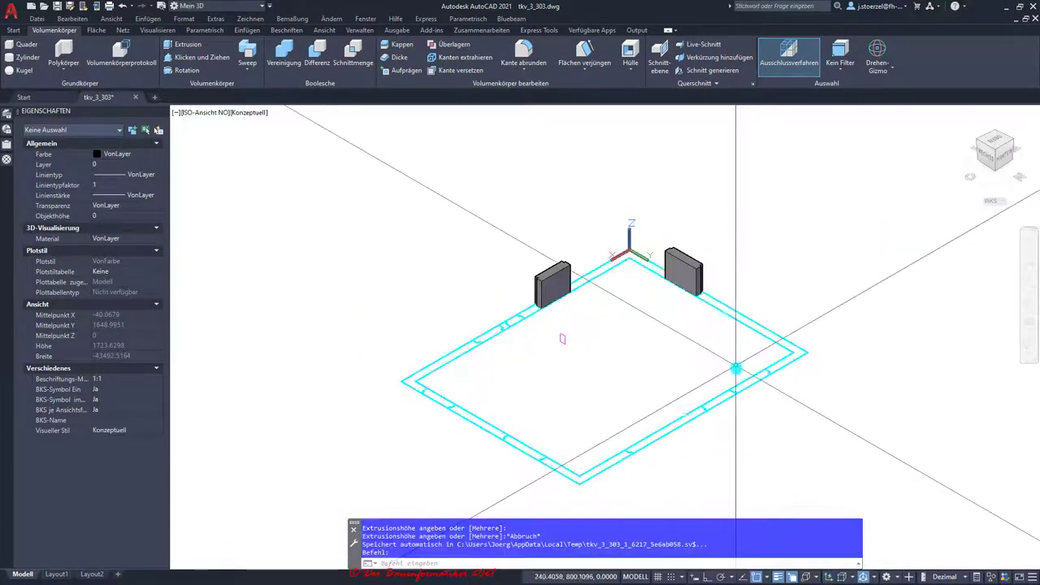
key(Return)
click(749, 380)
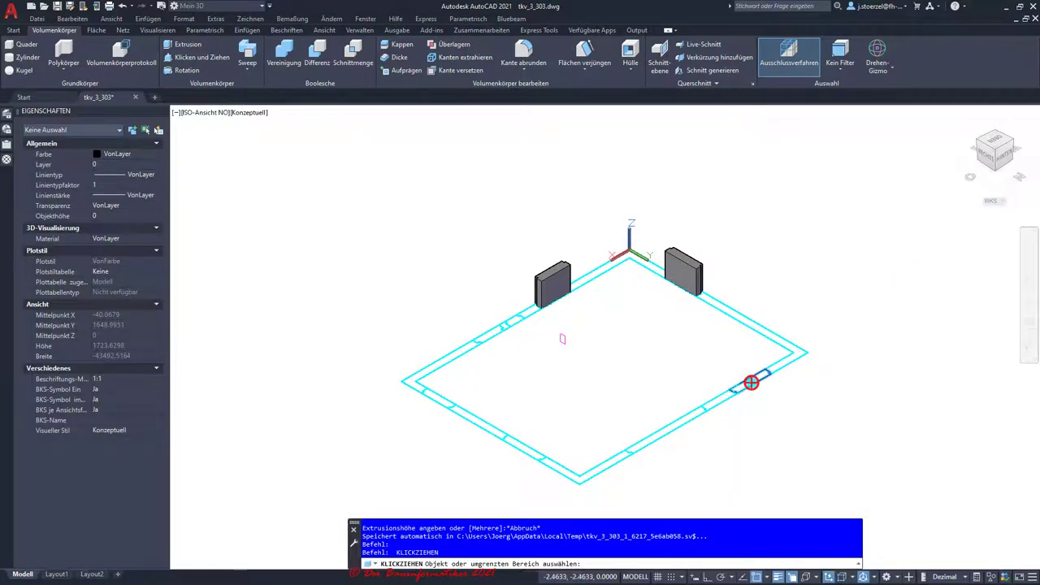
click(699, 272)
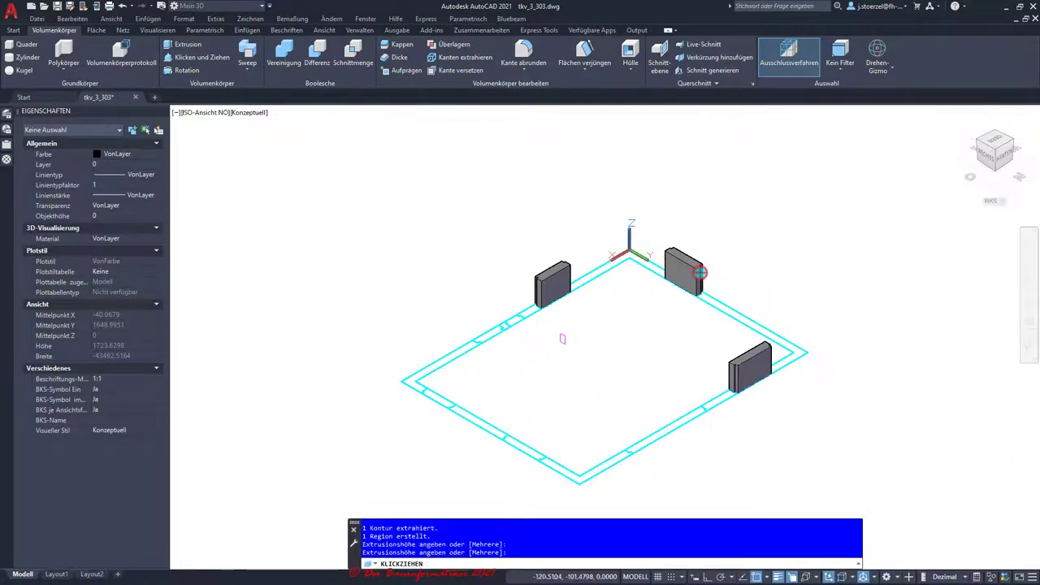
Raise the front, front-left and left wall pieces to neighbouring heights, and the back-left piece to 212.5
click(673, 429)
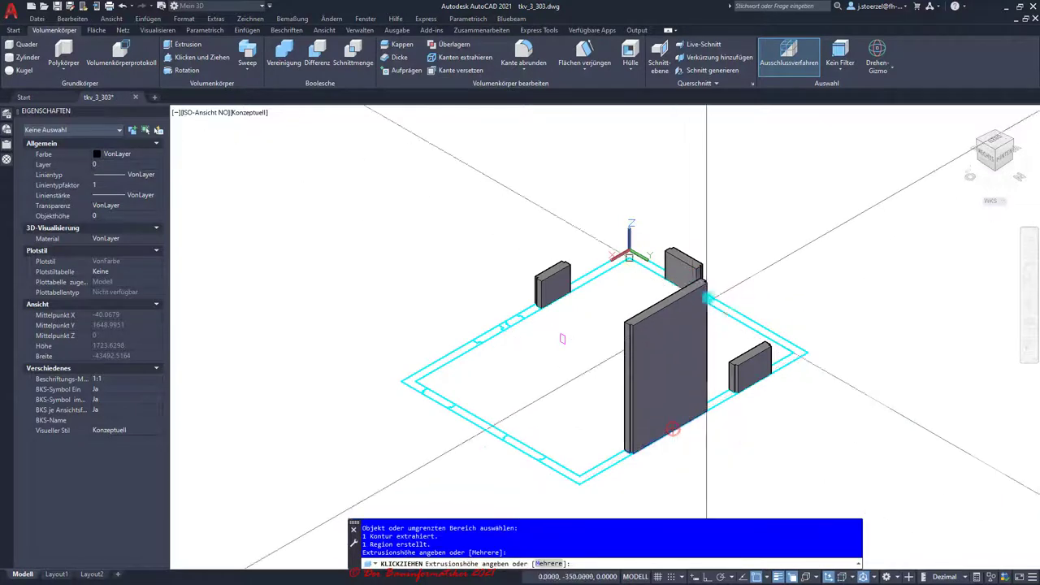
click(736, 364)
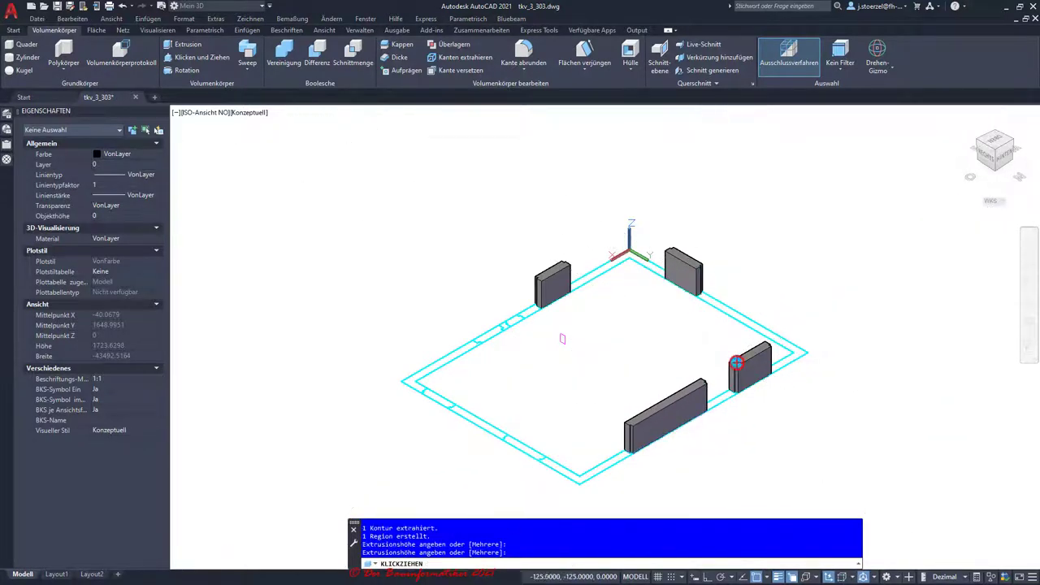
click(527, 452)
click(634, 431)
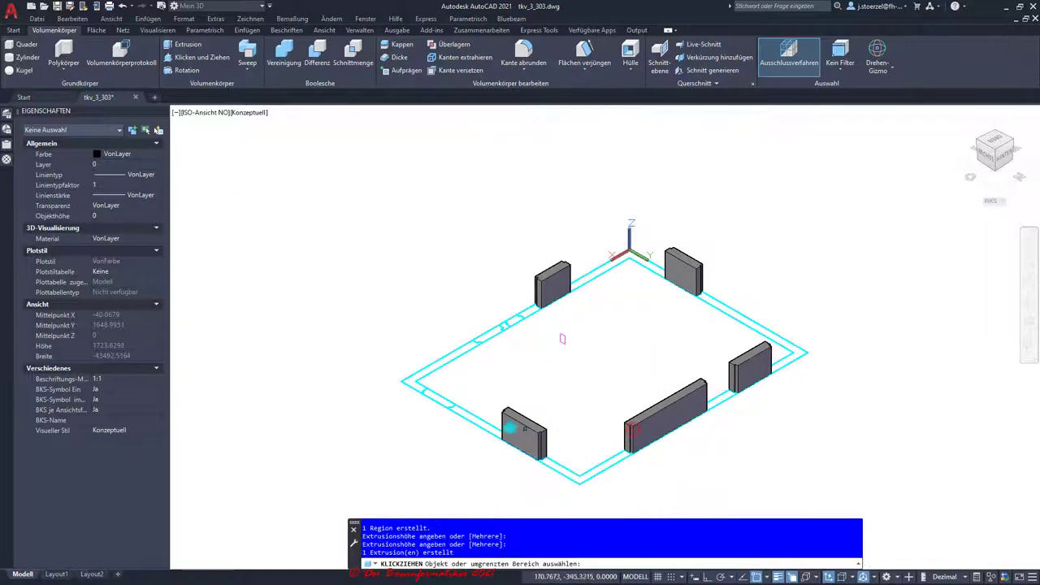
click(443, 404)
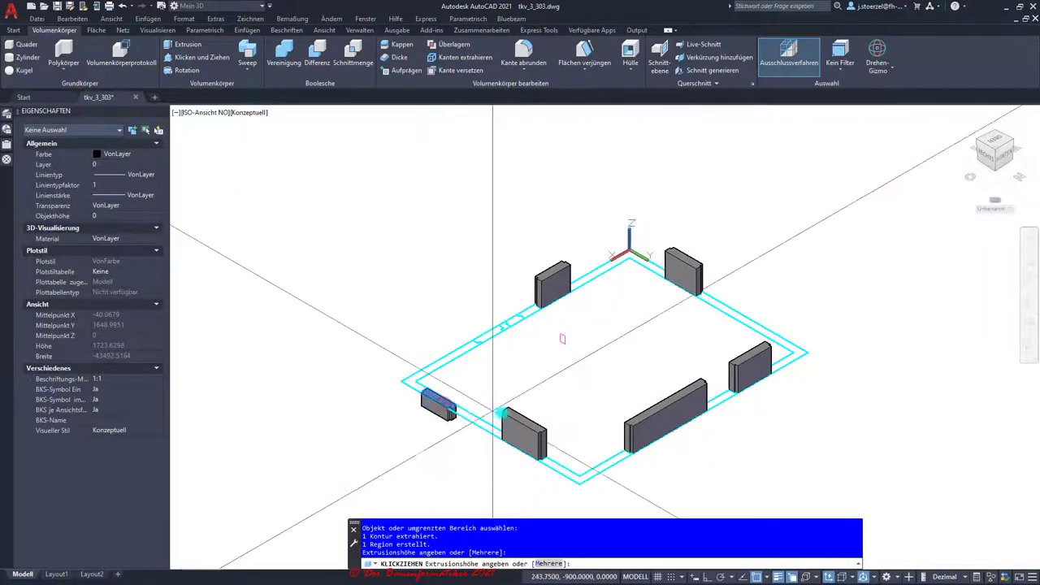
click(505, 414)
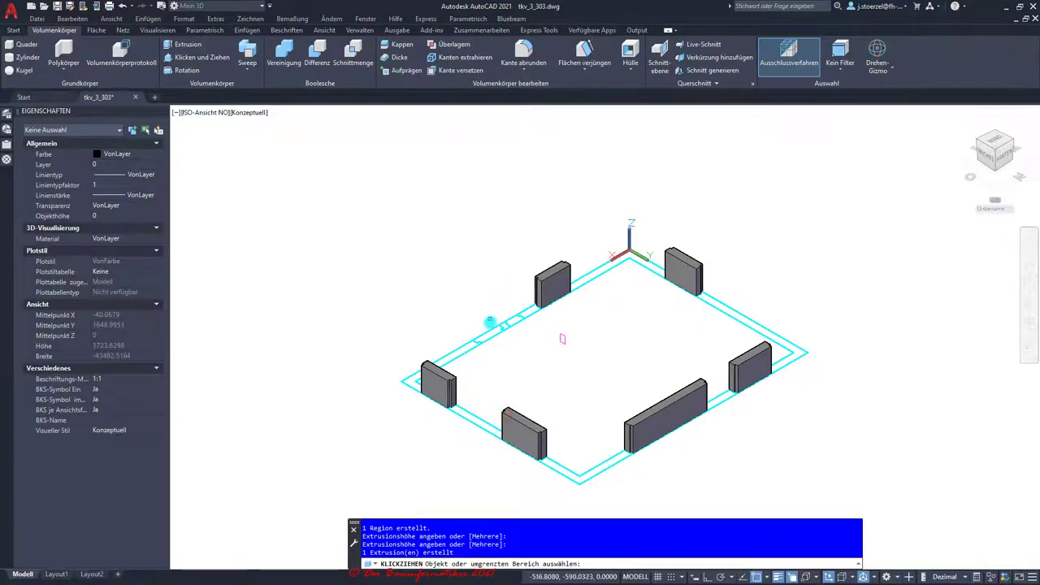
click(490, 325)
text(212.5)
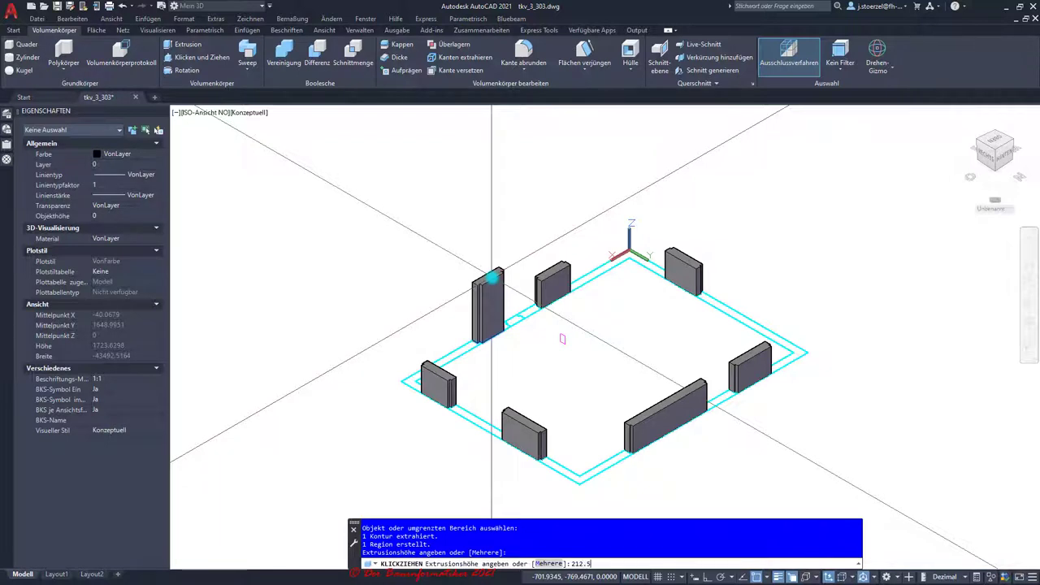
key(Return)
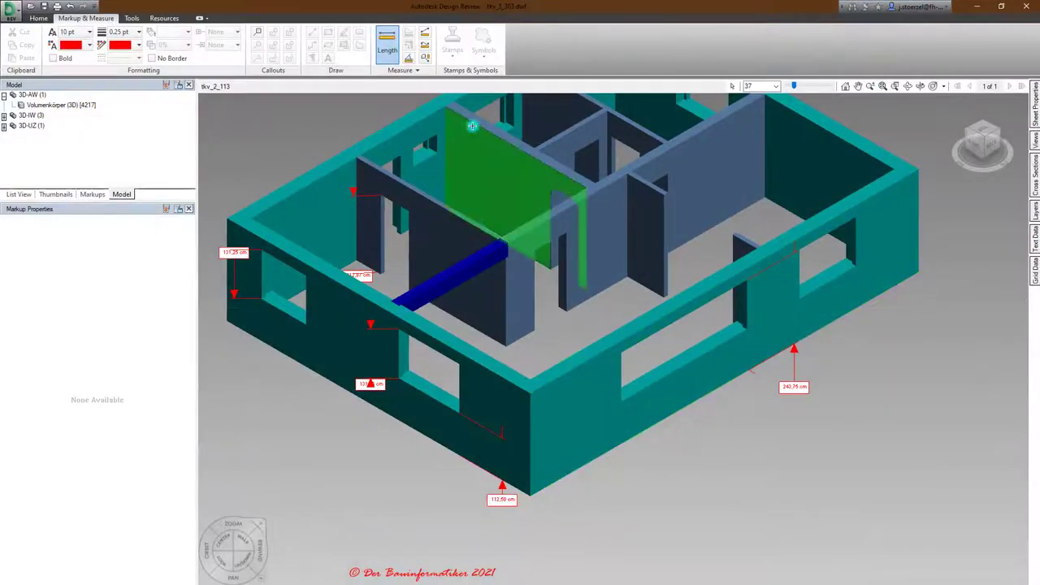
Turn the reference house, measure the small outer-wall opening's height, and minimise Design Review
scroll(436, 146, up, 3)
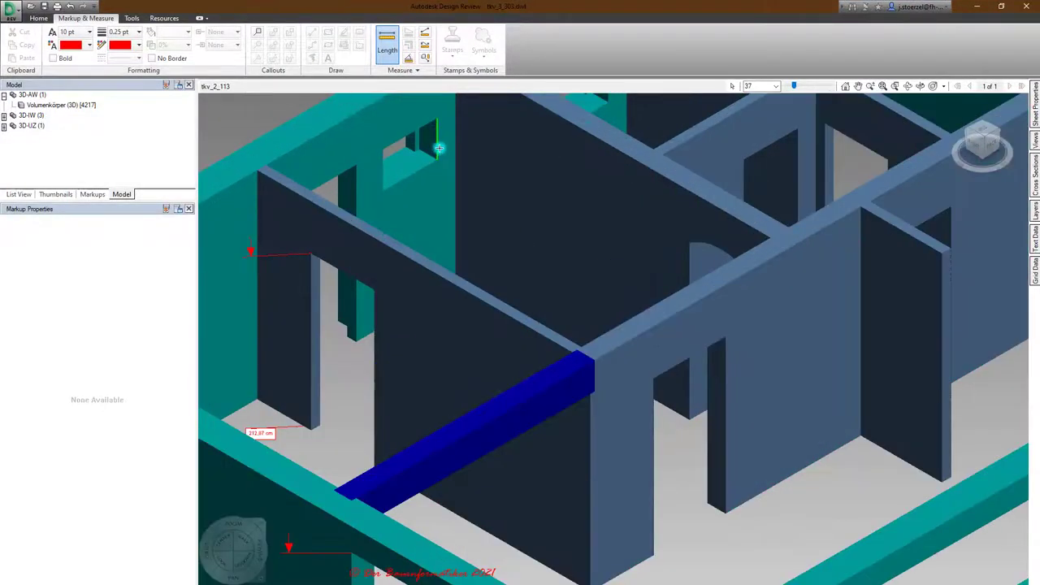
scroll(446, 170, down, 2)
scroll(439, 221, down, 1)
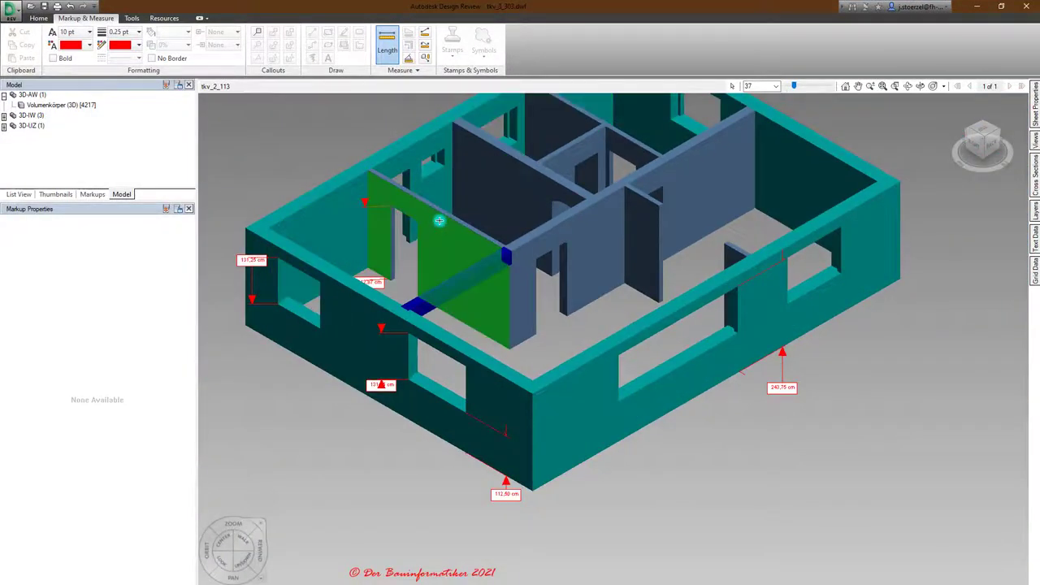
click(984, 120)
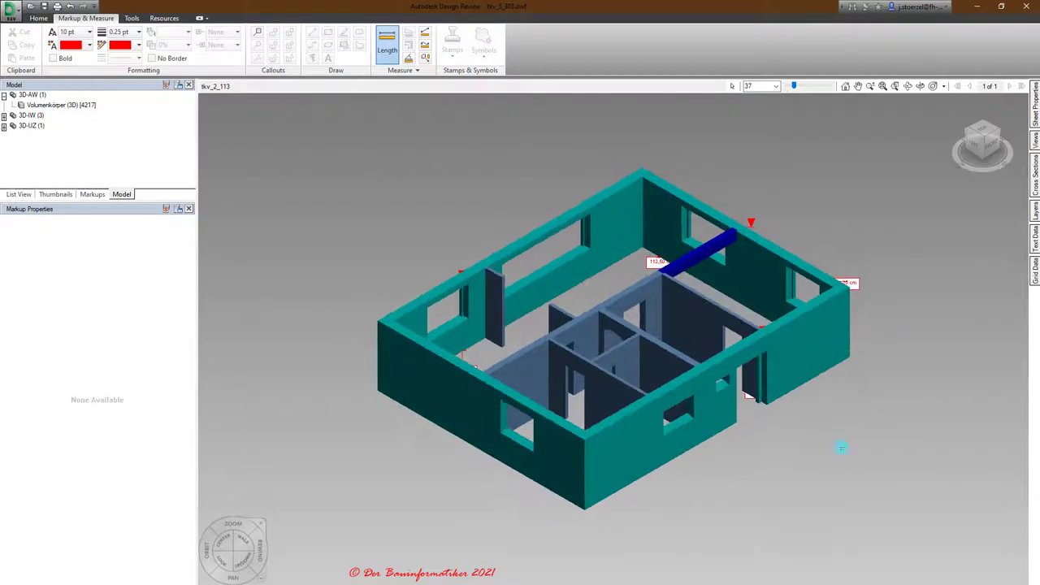
scroll(818, 430, up, 4)
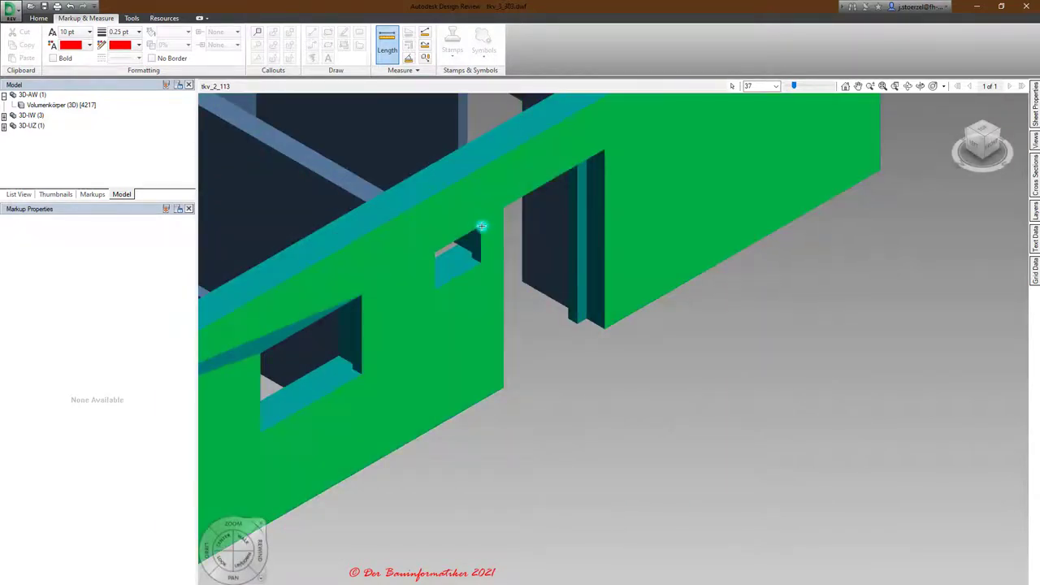
click(481, 260)
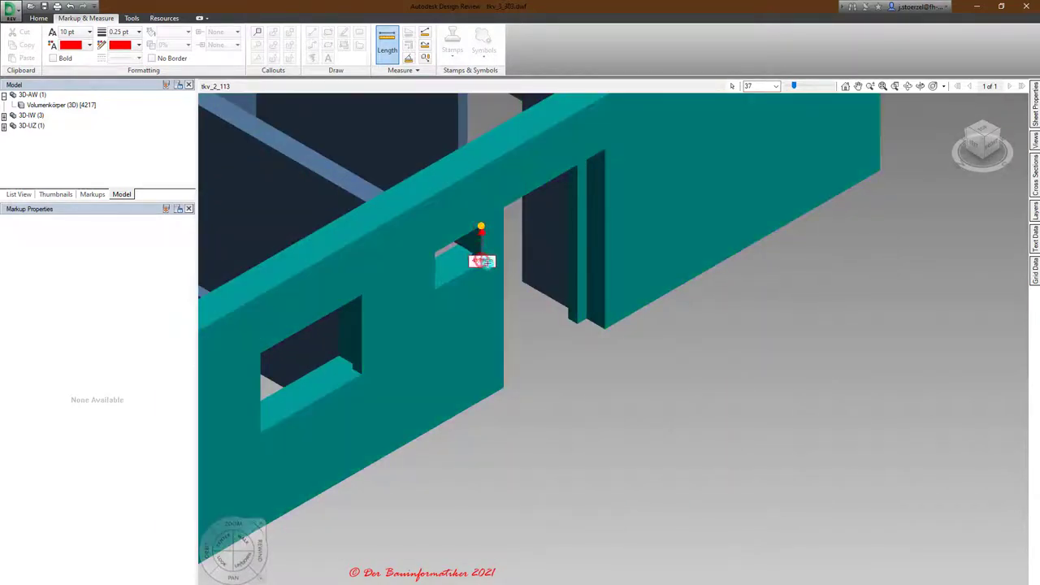
click(511, 270)
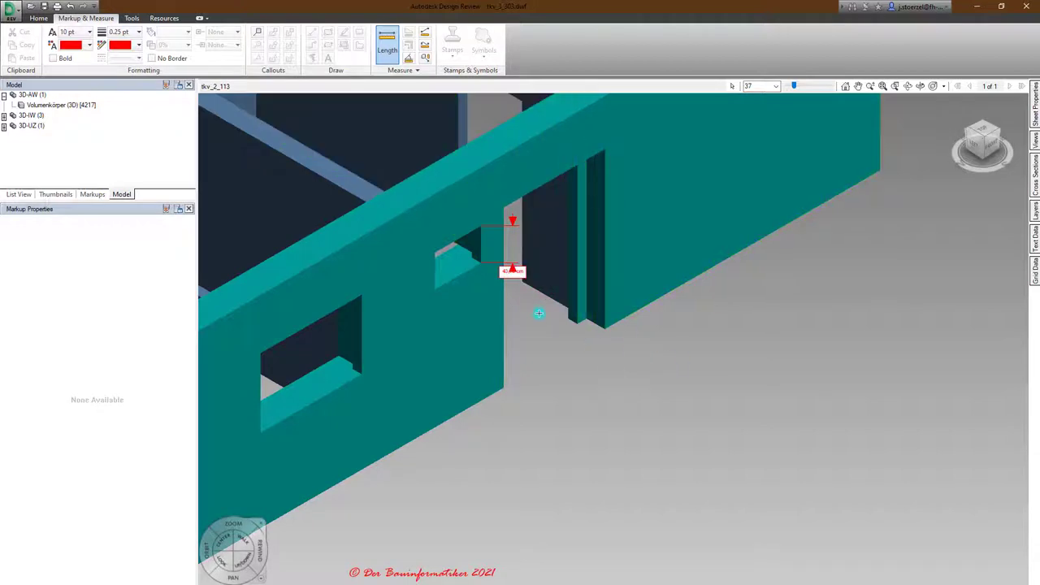
click(512, 222)
scroll(738, 251, down, 1)
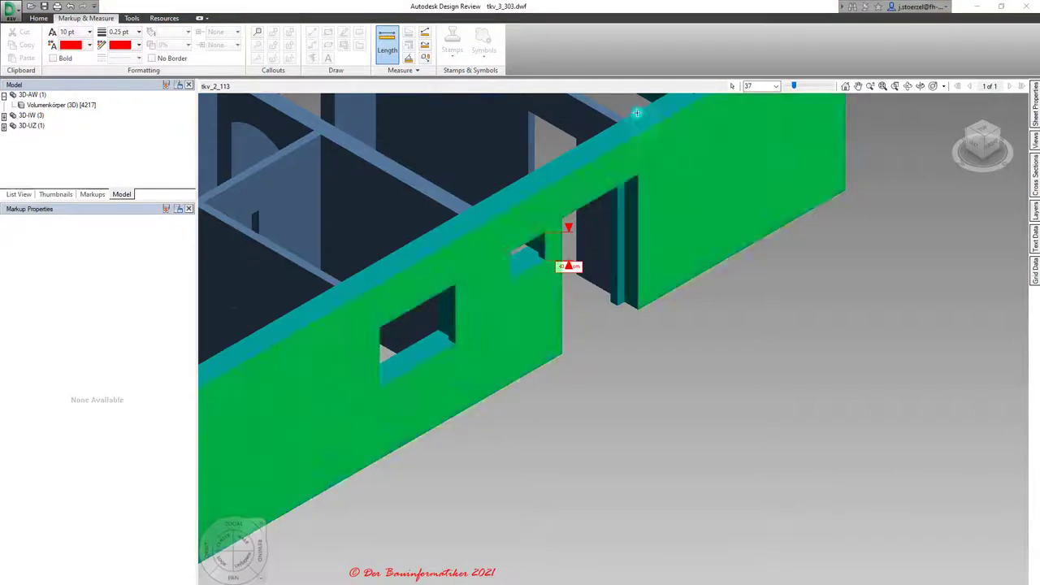
click(979, 9)
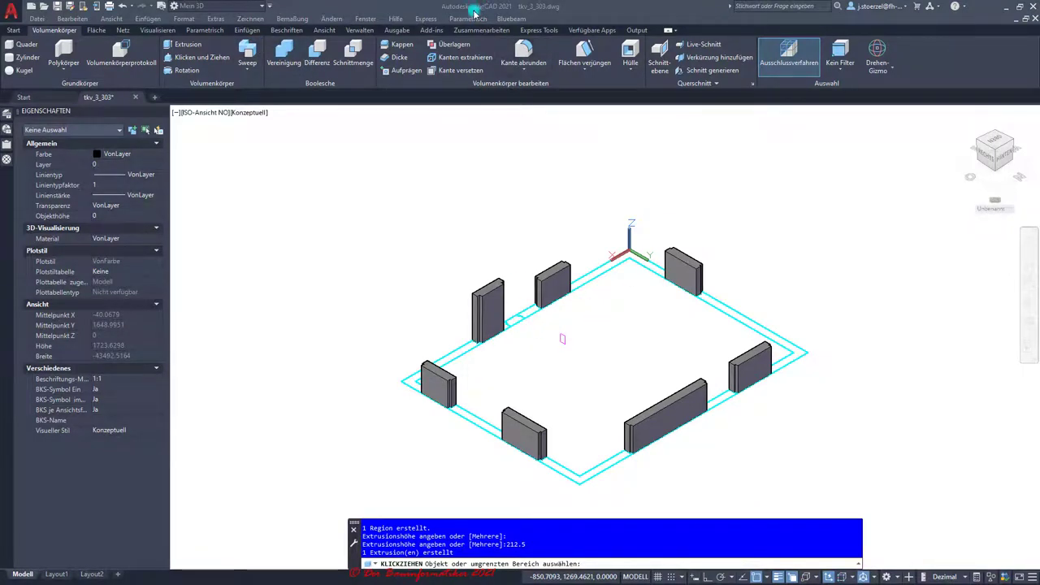
Extrude the small gap region beside the left wall into a 50-high block
click(520, 320)
scroll(520, 319, up, 3)
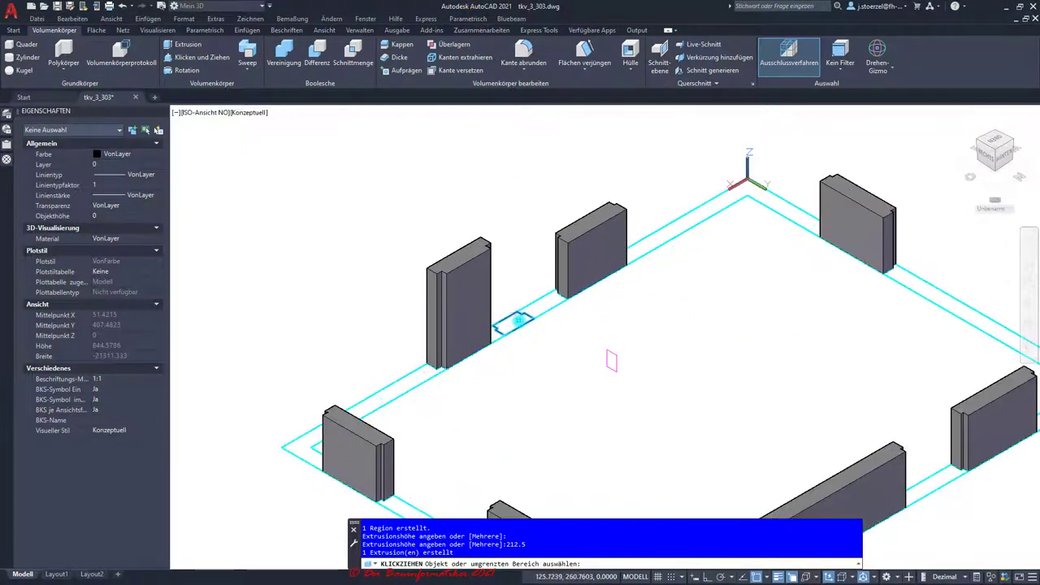
click(517, 319)
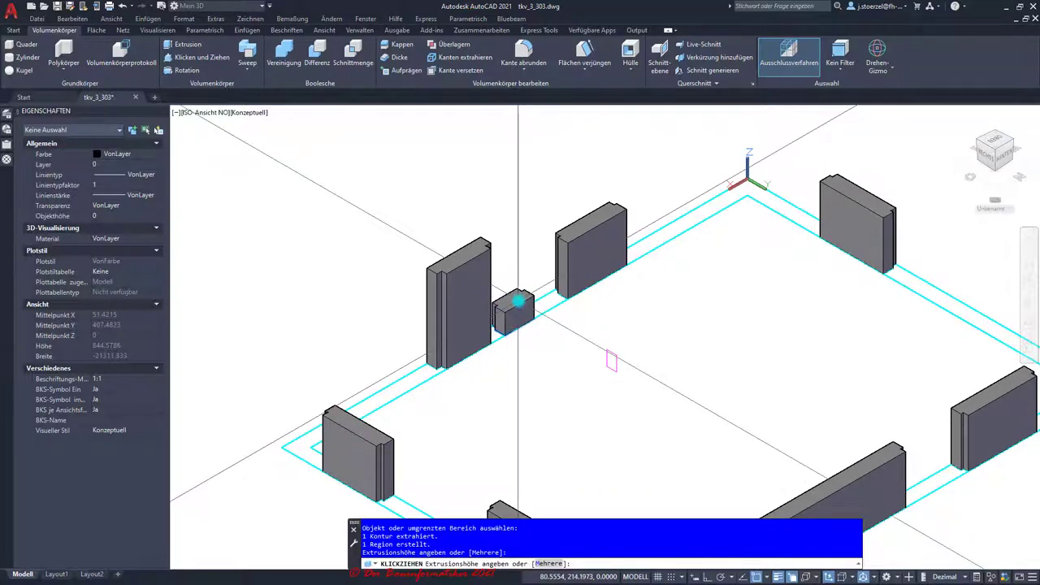
text(50)
key(Return)
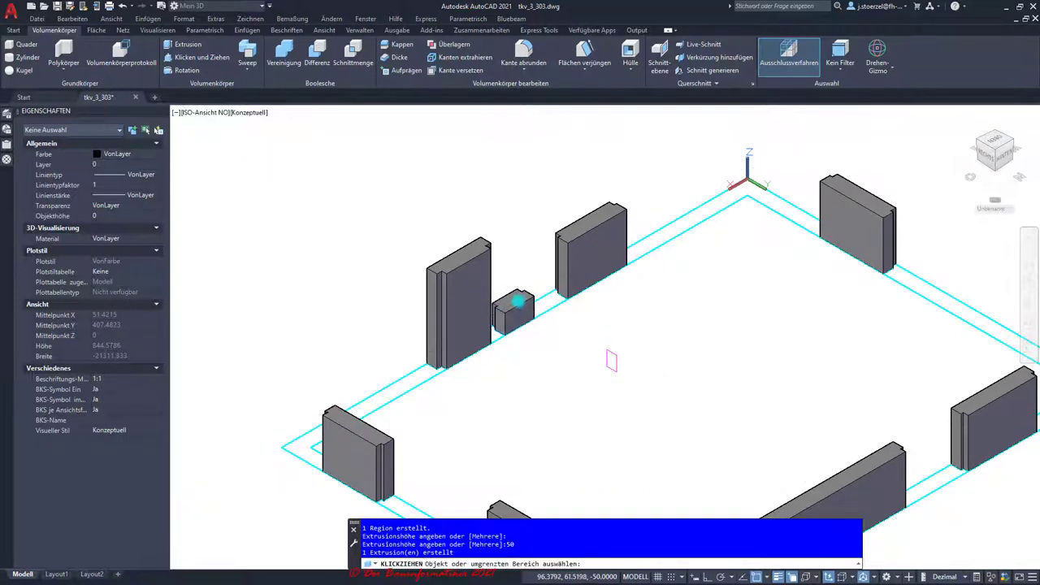
key(Escape)
scroll(522, 250, down, 3)
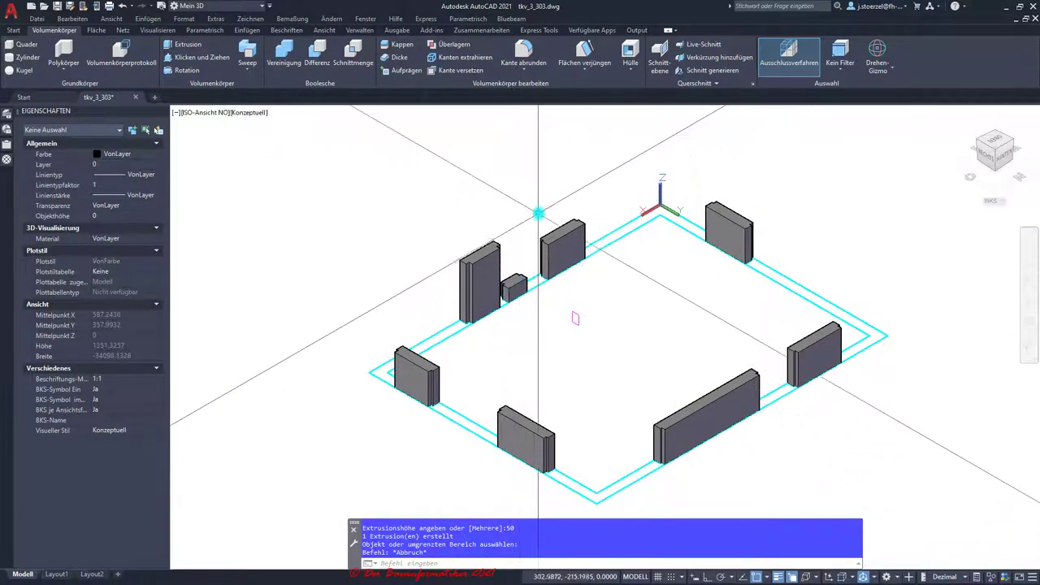
Select the new 50-high block and switch its gizmo to Move
click(519, 287)
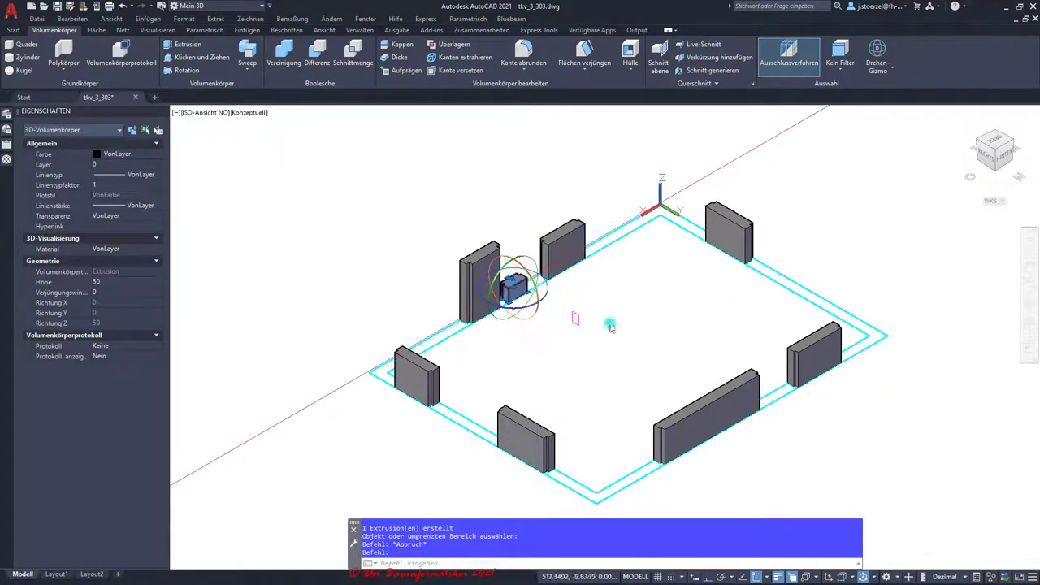
click(873, 577)
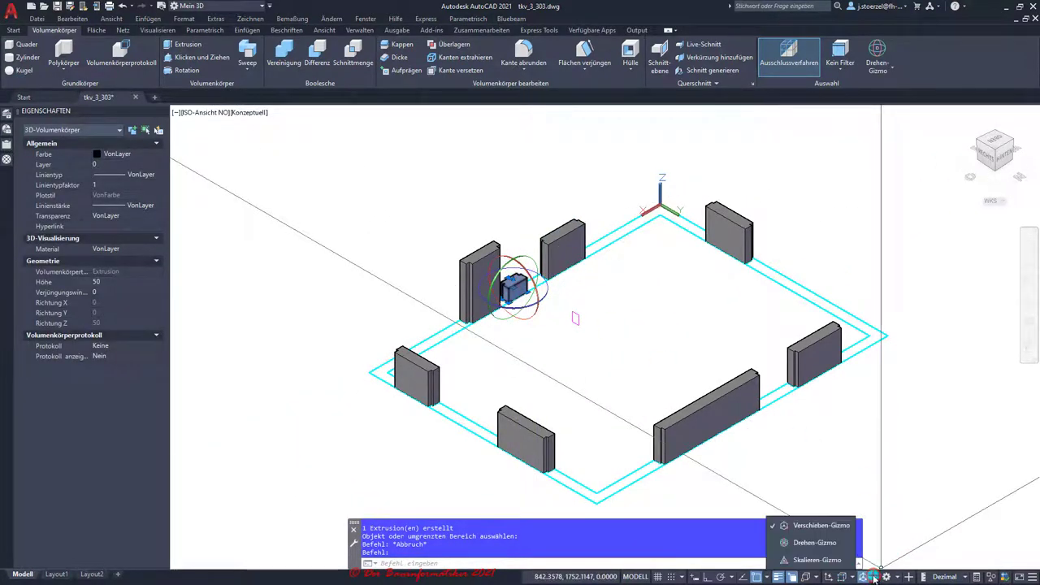
click(841, 533)
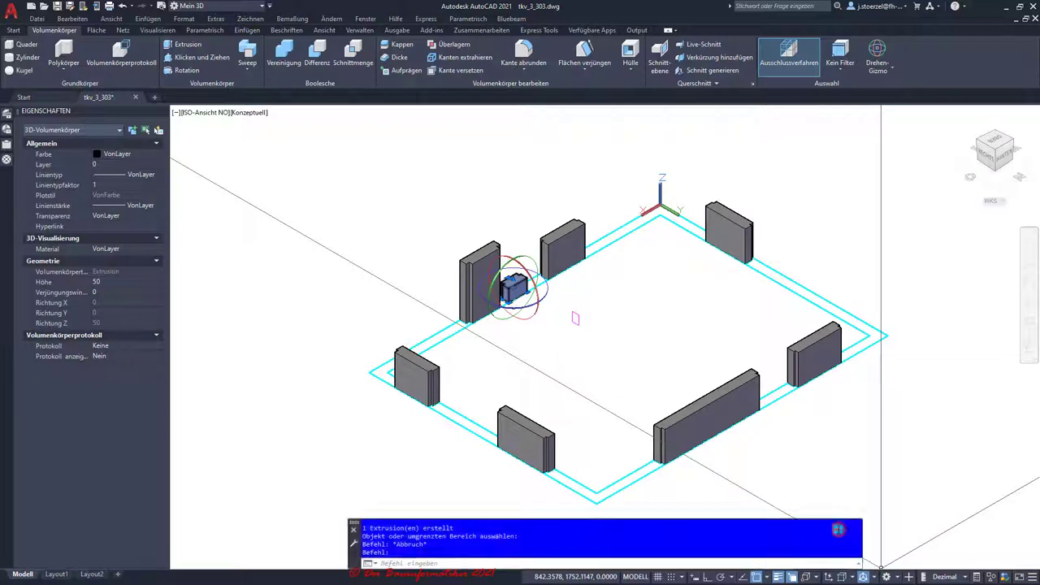
right_click(527, 268)
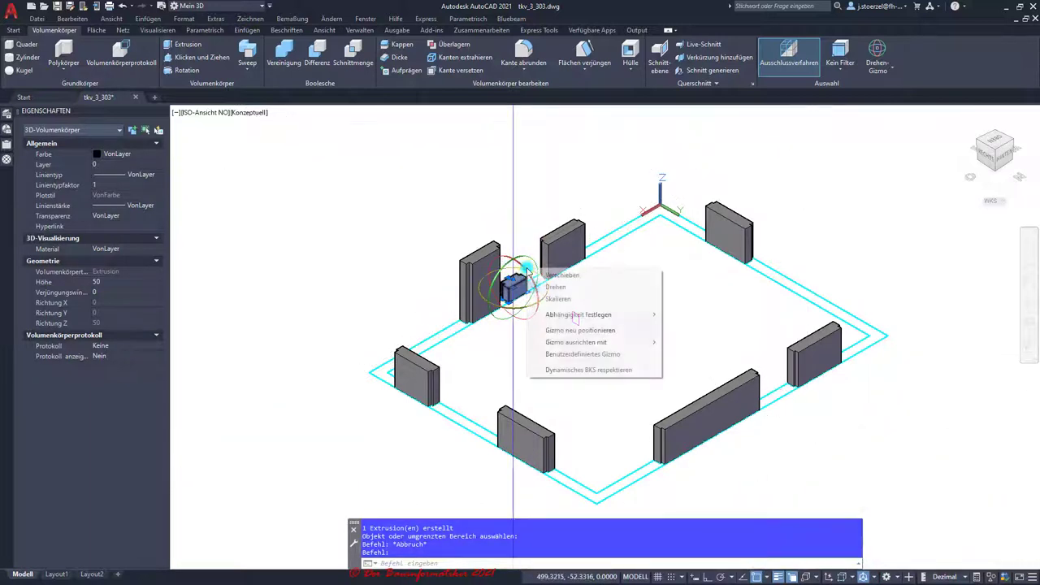
click(569, 274)
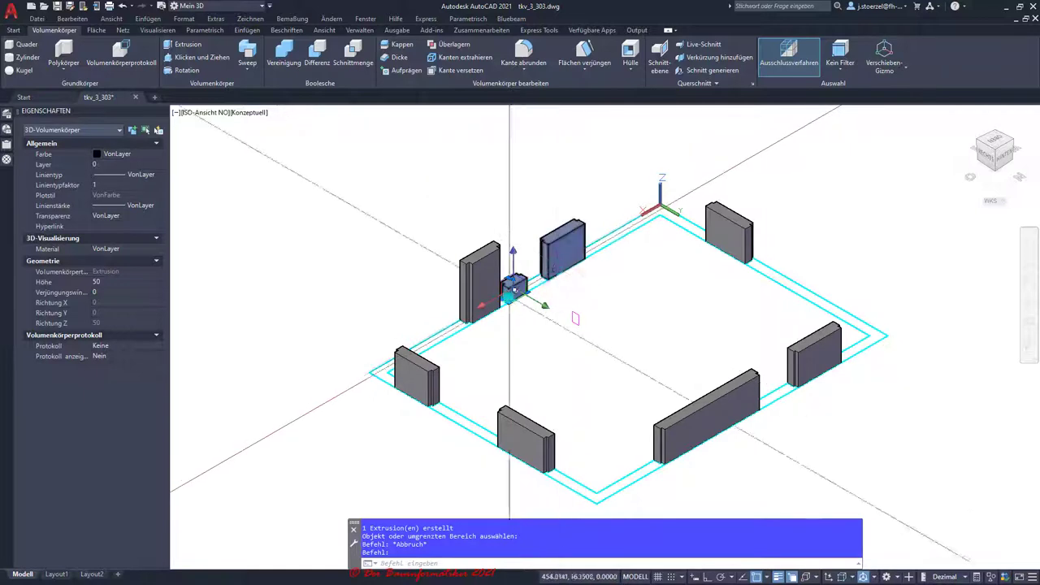
scroll(500, 297, up, 5)
scroll(529, 242, down, 3)
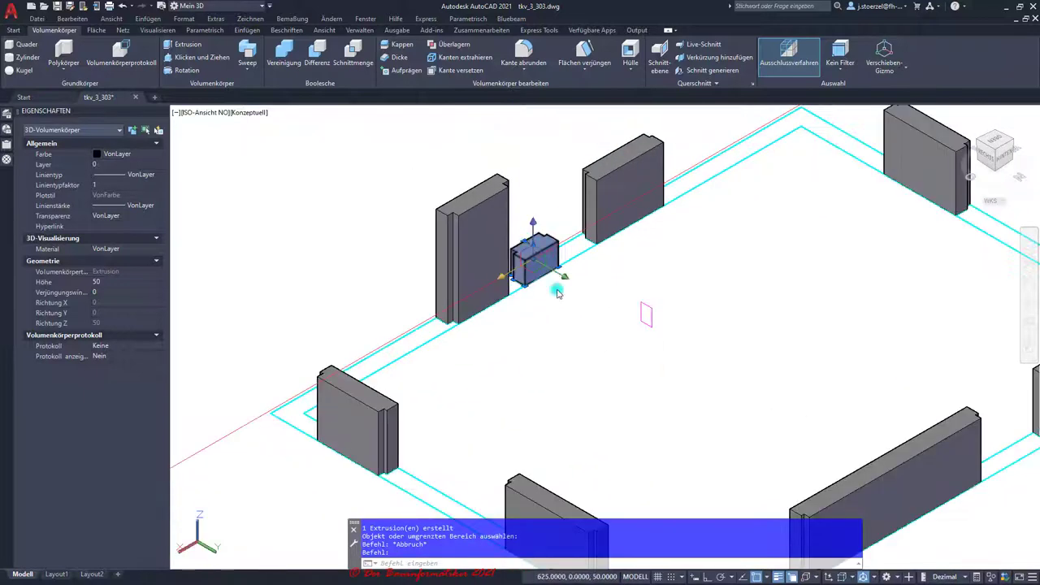
mouse_move(536, 365)
shift+middle_down()
mouse_move(611, 370)
mouse_move(607, 349)
mouse_move(618, 343)
shift+middle_up()
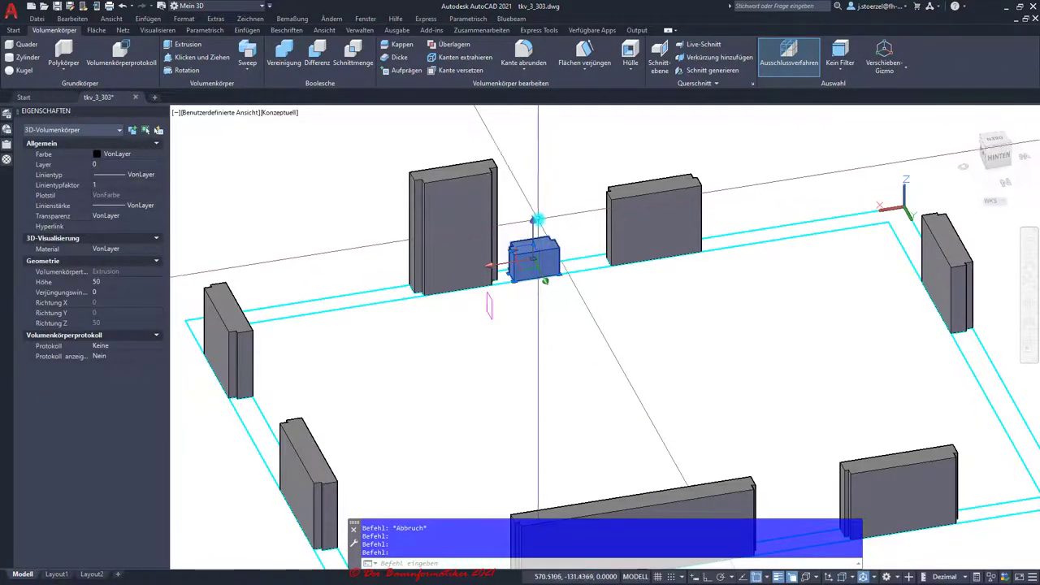
Snap the move gizmo to the box corner and drag the box straight up along Z
right_click(535, 258)
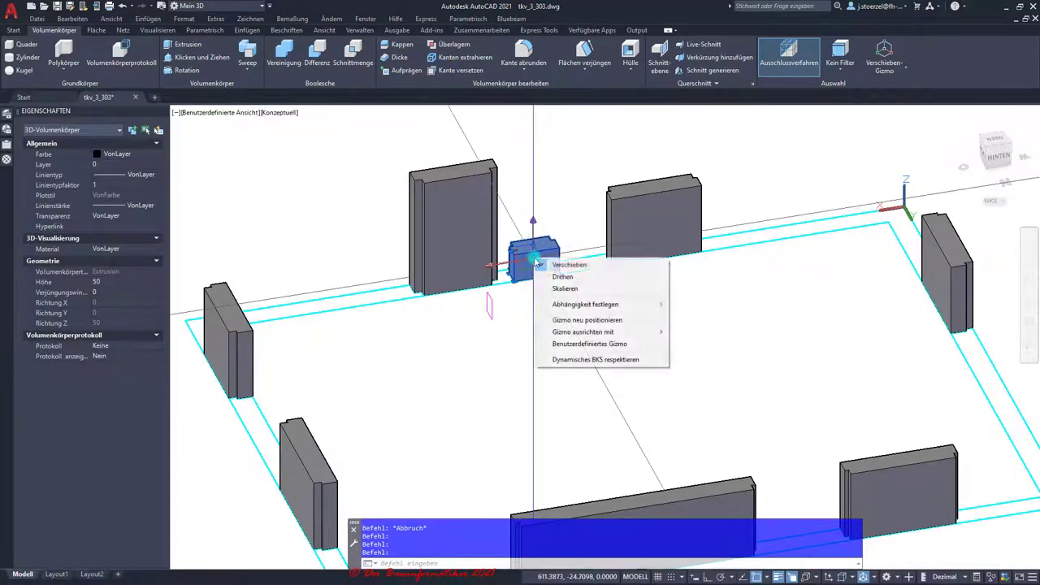
click(587, 321)
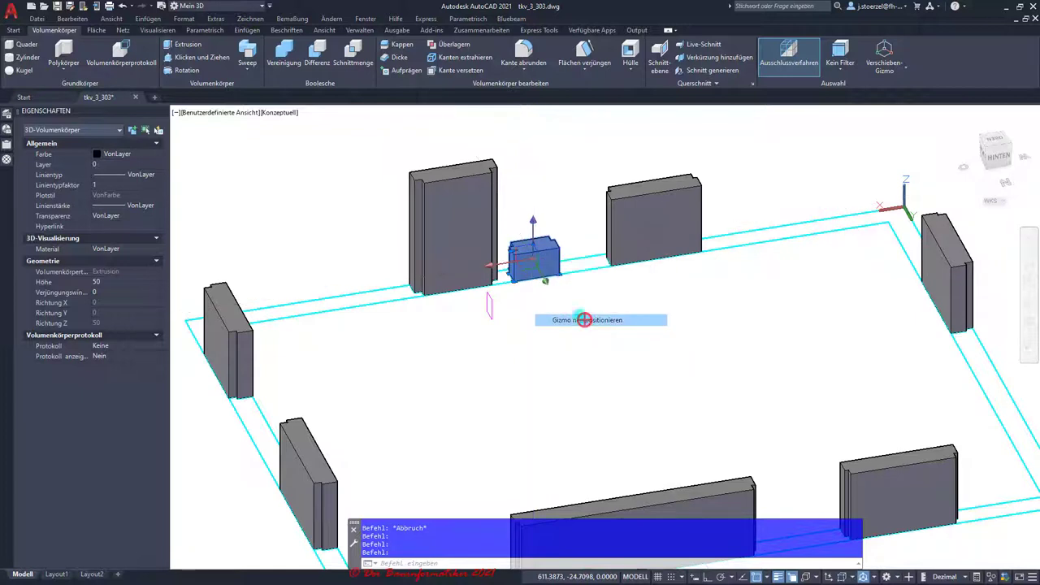
click(561, 254)
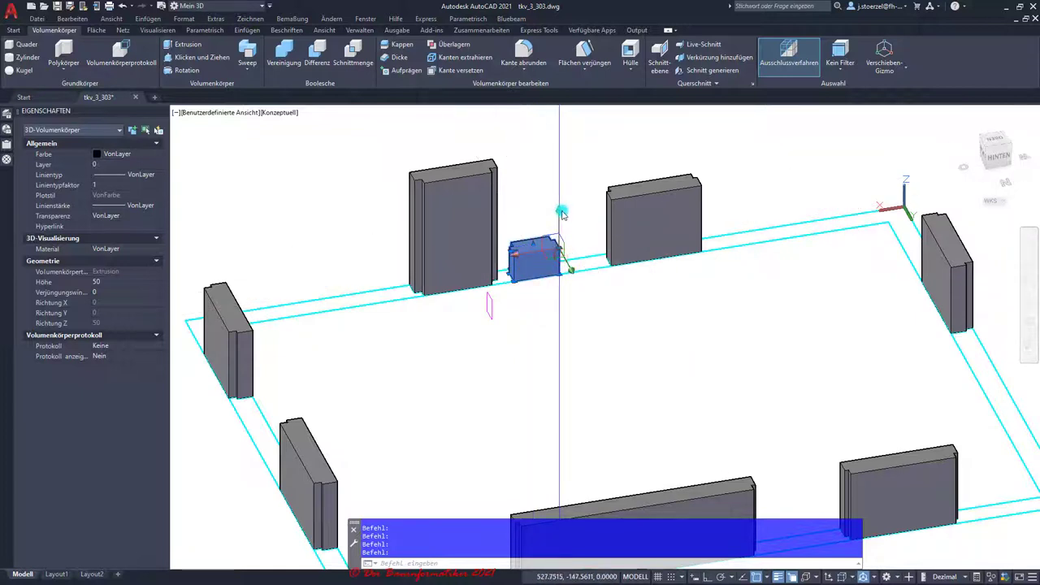
click(559, 232)
click(608, 210)
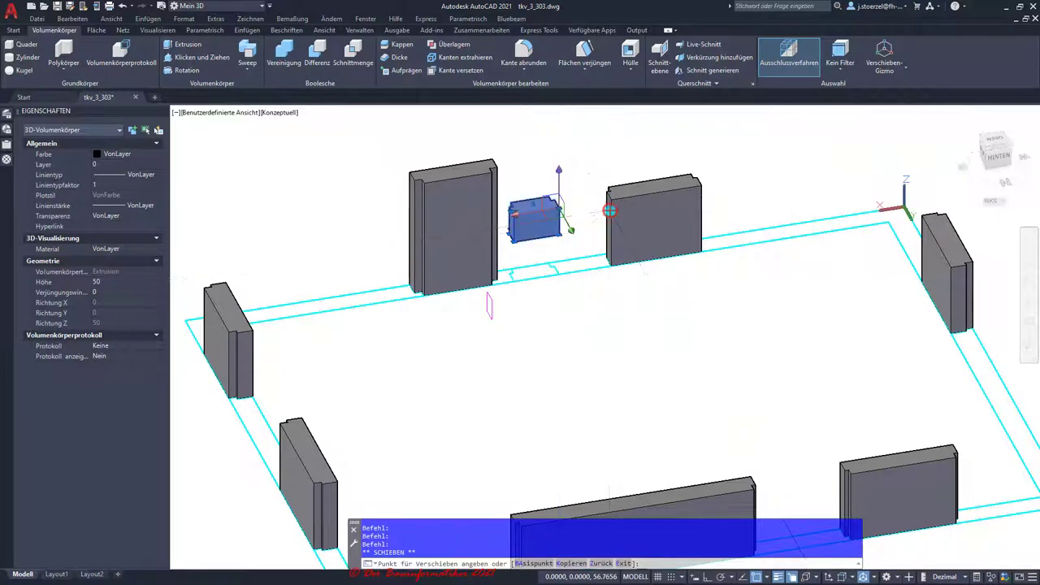
scroll(535, 305, down, 3)
key(Escape)
key(Escape)
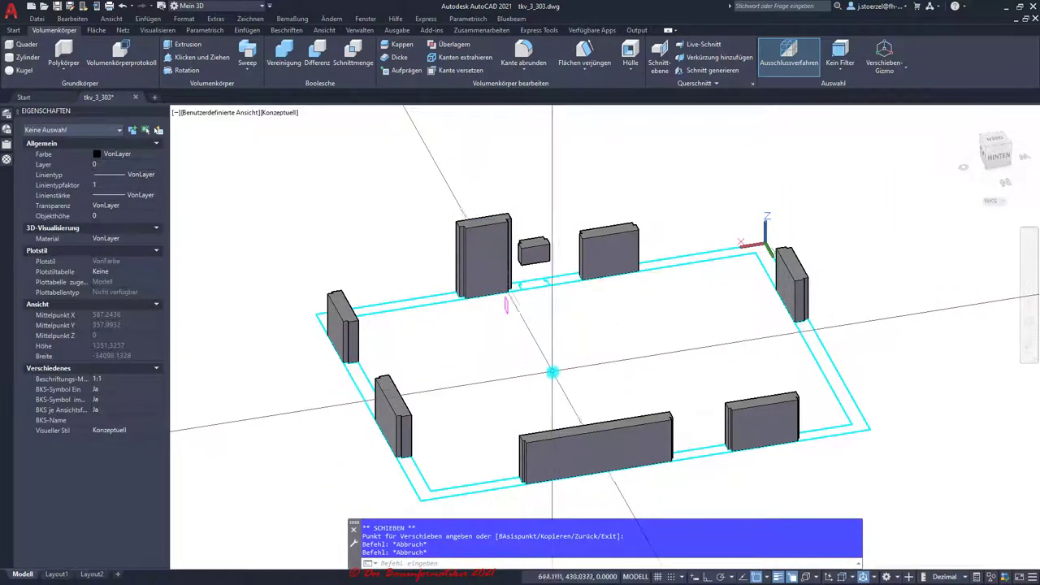
mouse_move(553, 371)
shift+middle_down()
mouse_move(573, 367)
mouse_move(558, 355)
shift+middle_up()
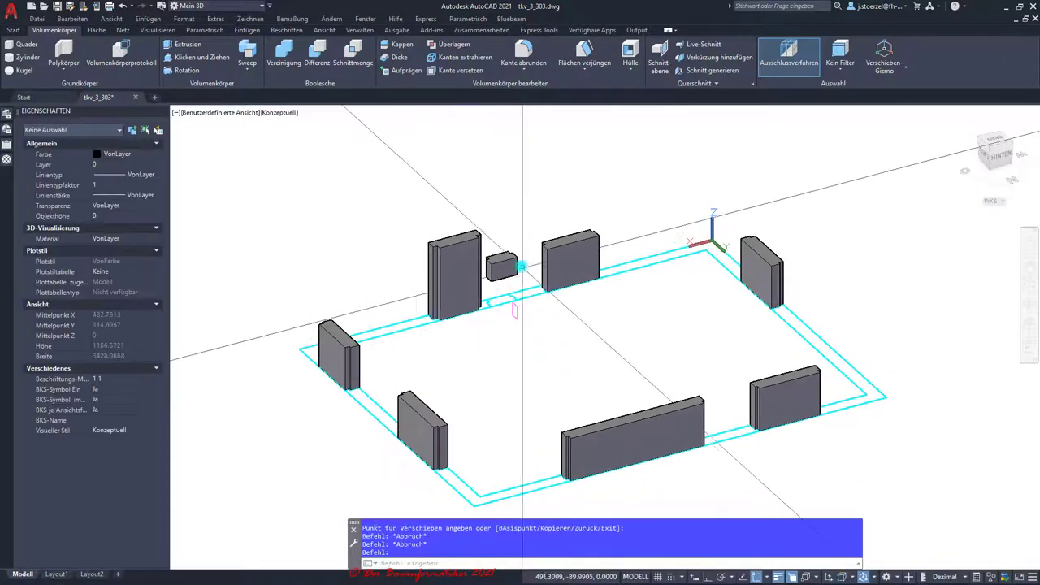
Select the small raised box and six wall block solids
click(511, 264)
click(569, 256)
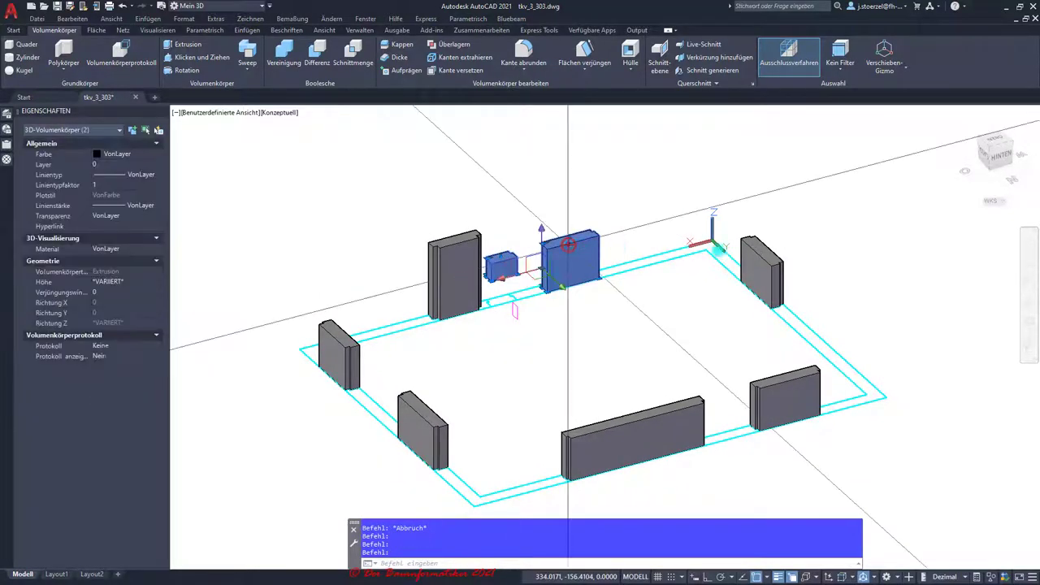
click(764, 264)
click(783, 395)
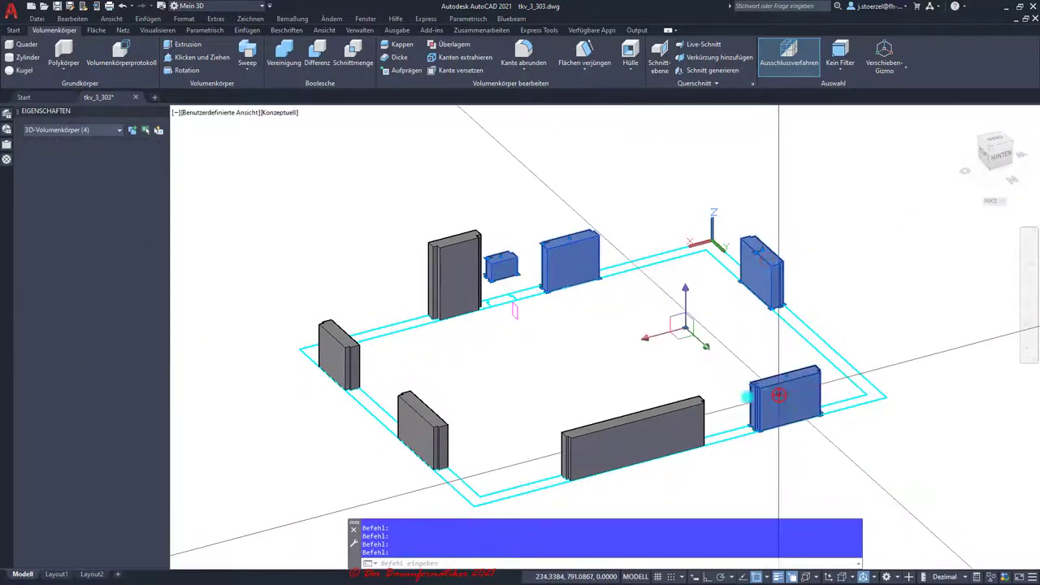
click(659, 413)
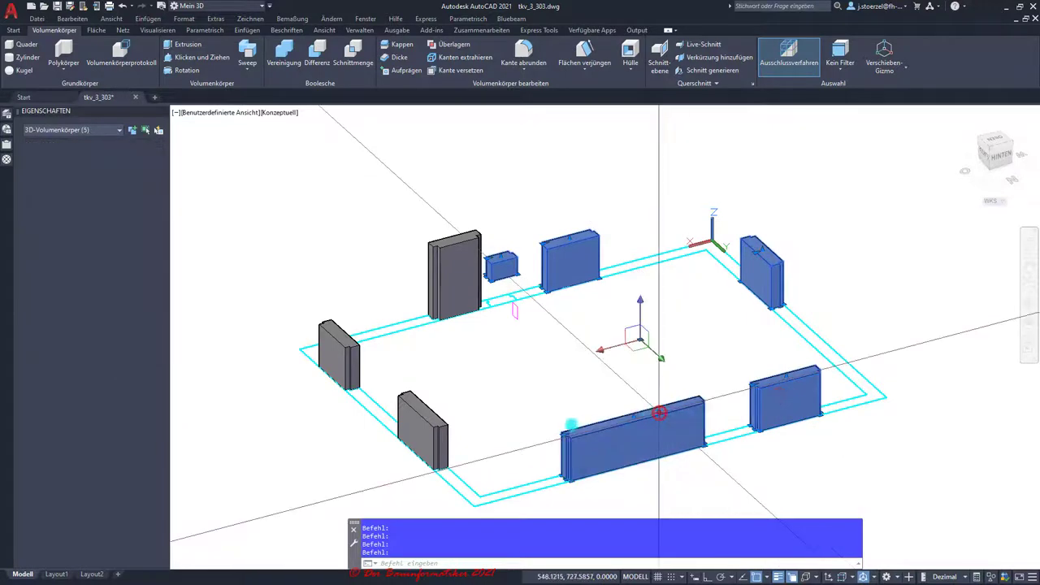
click(437, 422)
click(358, 359)
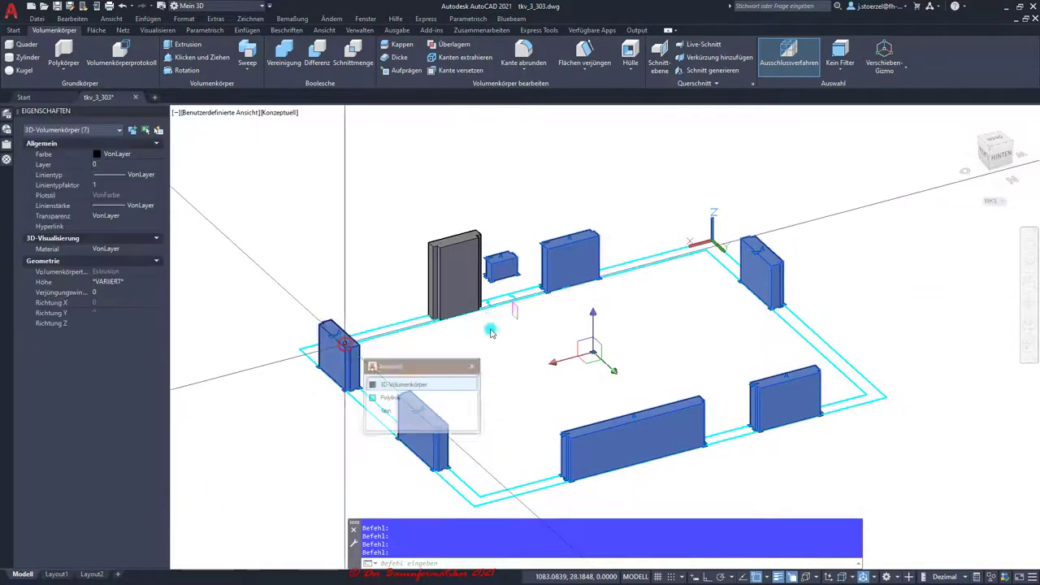
click(403, 385)
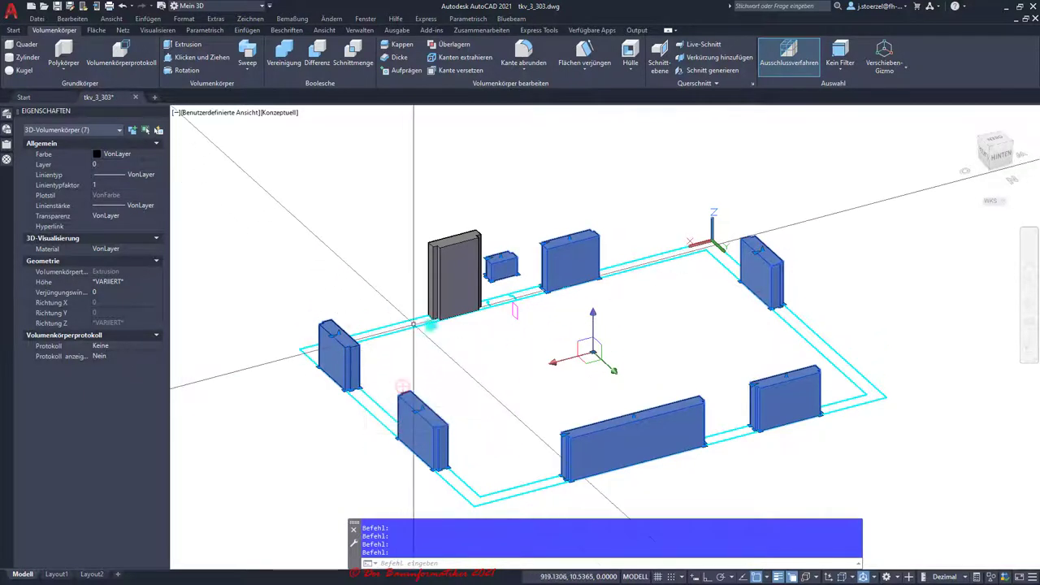
click(1001, 154)
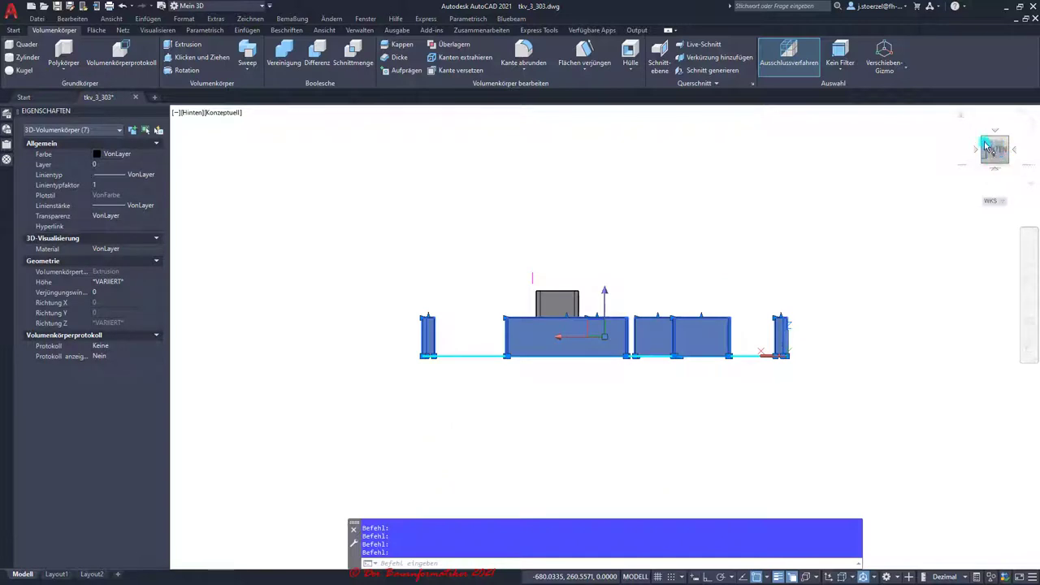
click(986, 143)
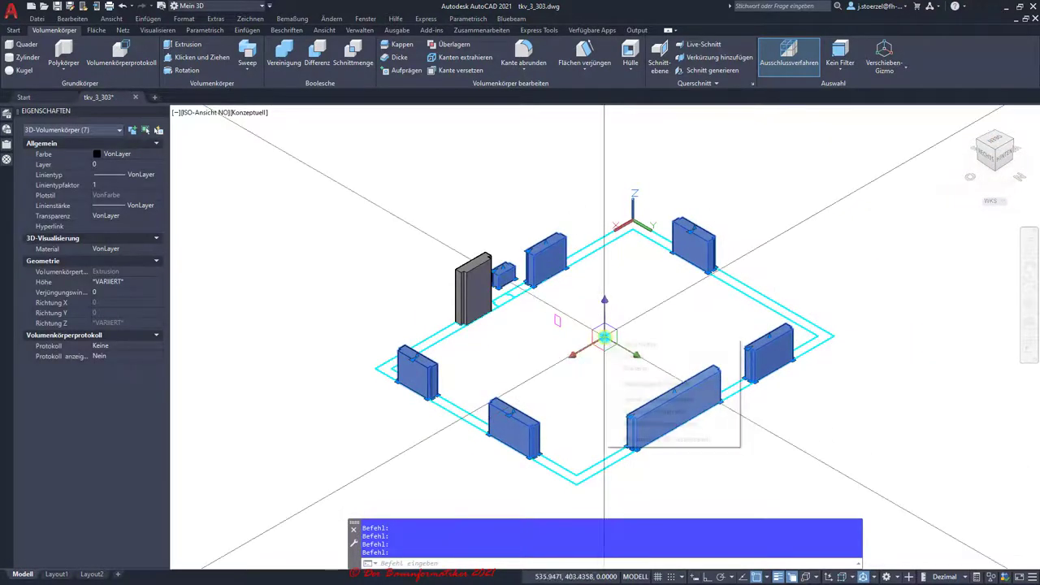
Reposition the gizmo at the room centre and move the selection up 112.5 along Z
right_click(605, 340)
mouse_move(657, 383)
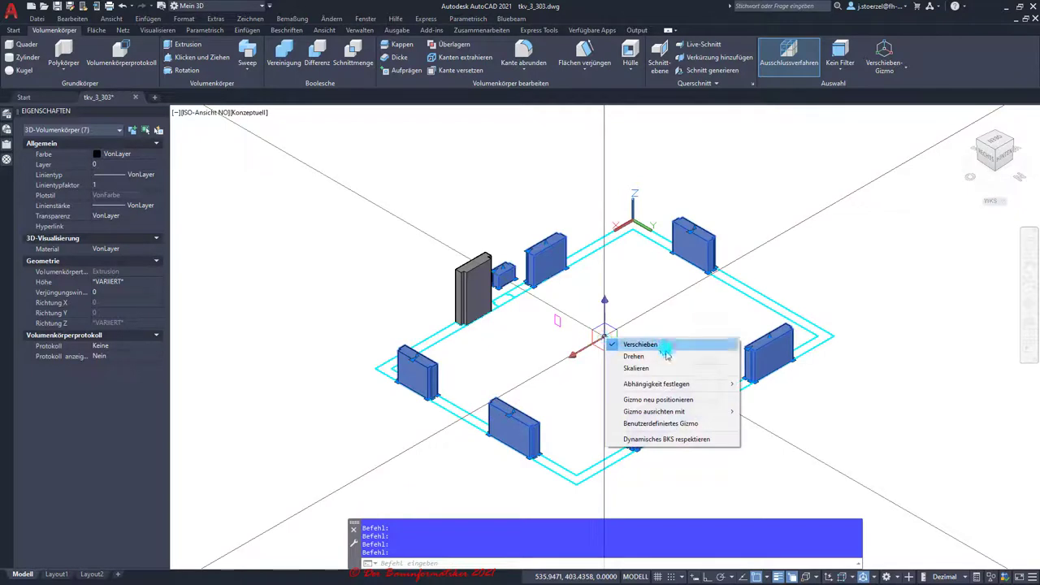
click(647, 400)
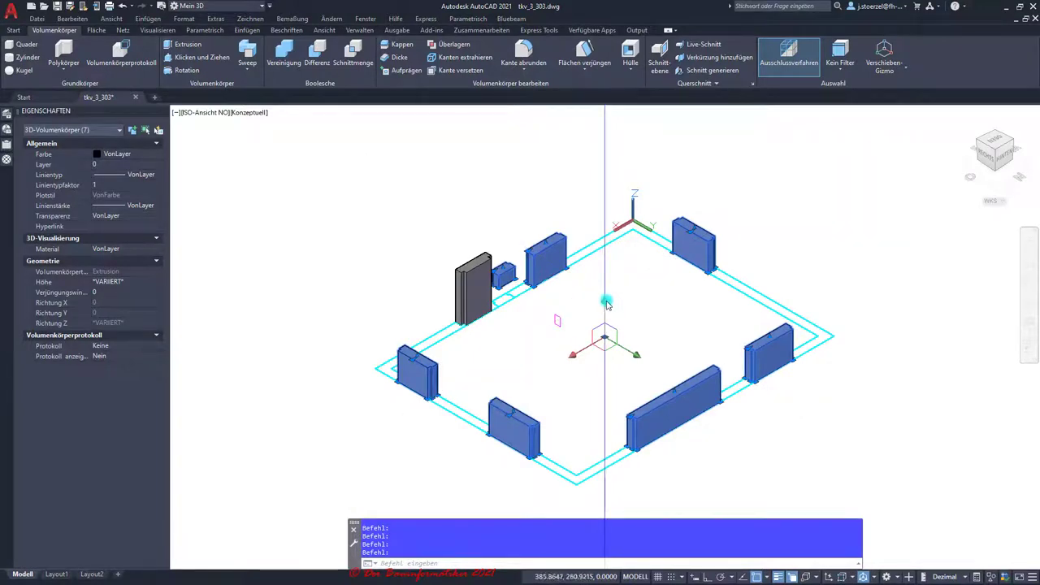
click(607, 303)
click(606, 294)
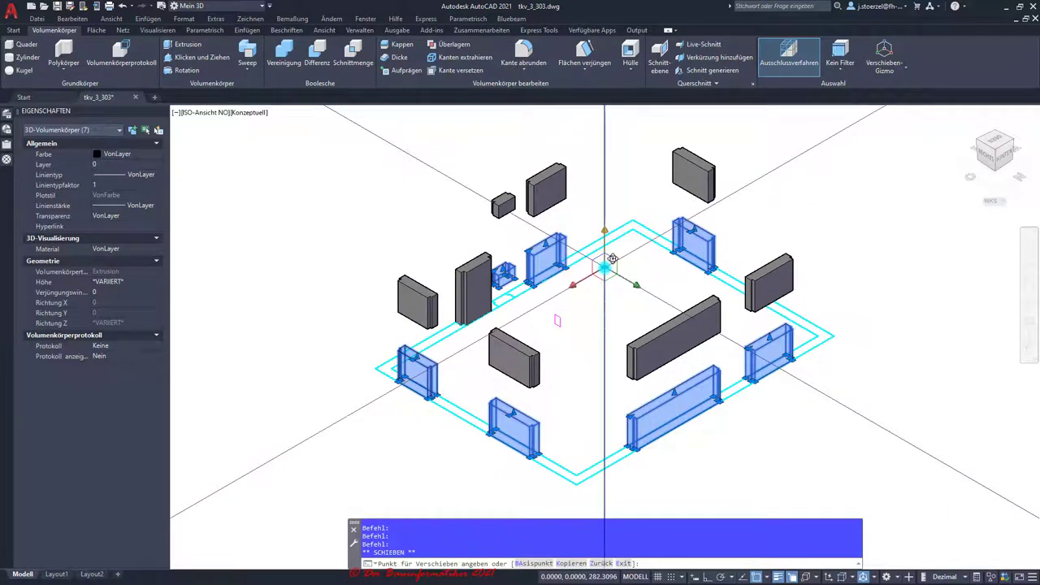
text(112.5)
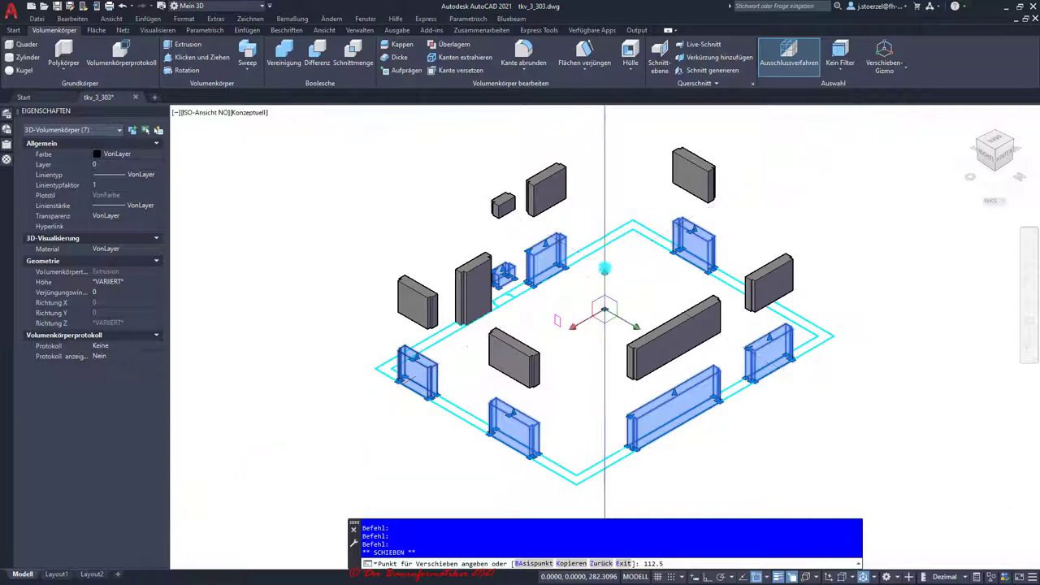
key(Return)
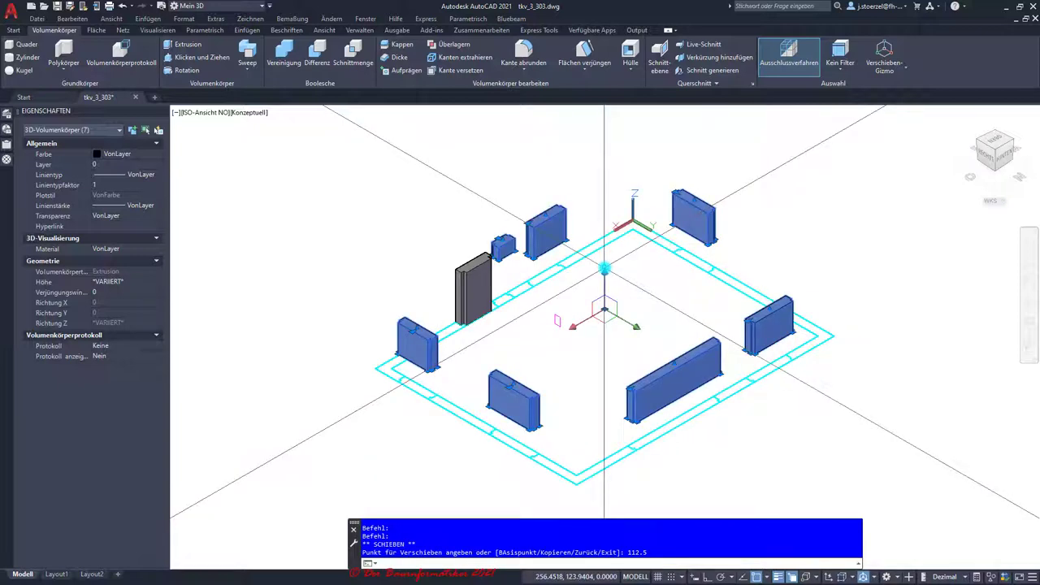
Check the raised blocks from the back, then measure their 112.5 offset with DIST
click(1006, 155)
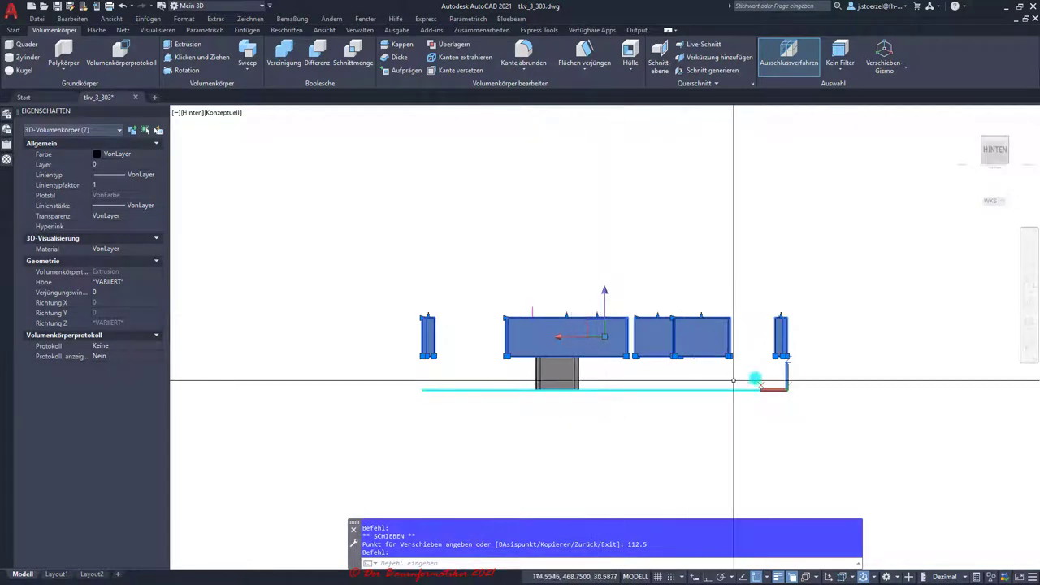
key(Escape)
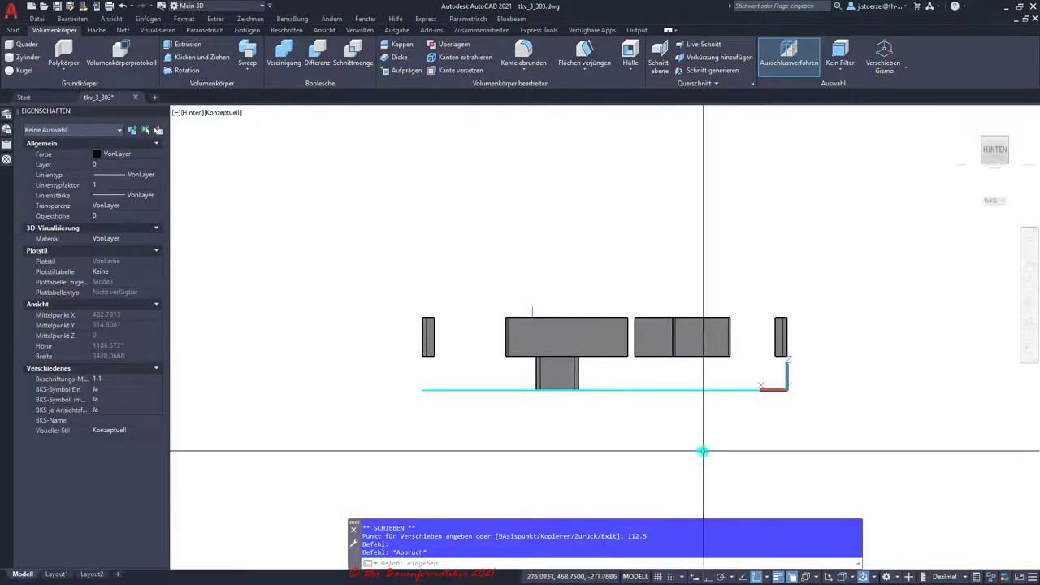
shift+middle_drag(703, 452, 761, 483)
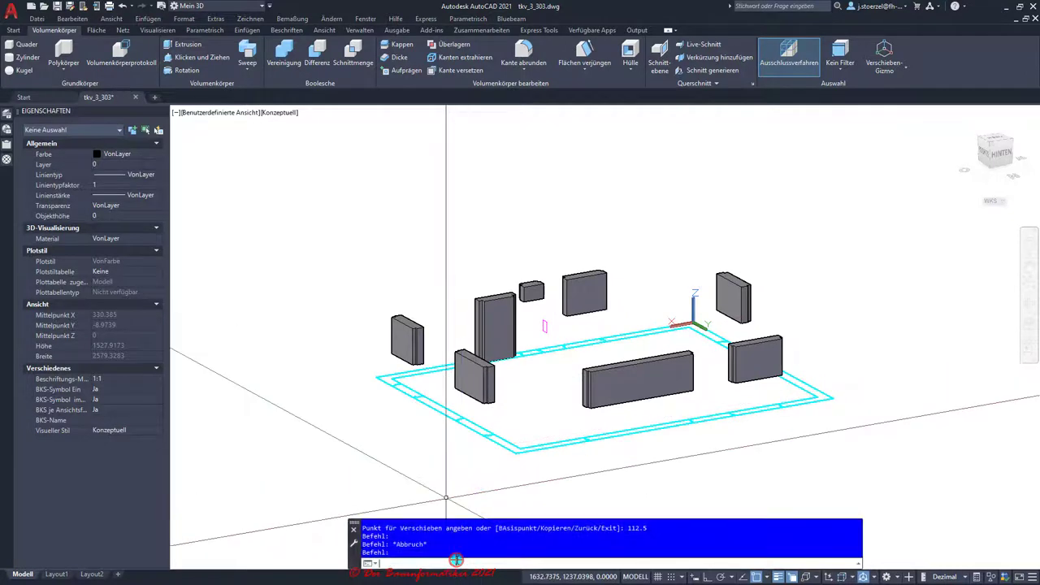
text(abst)
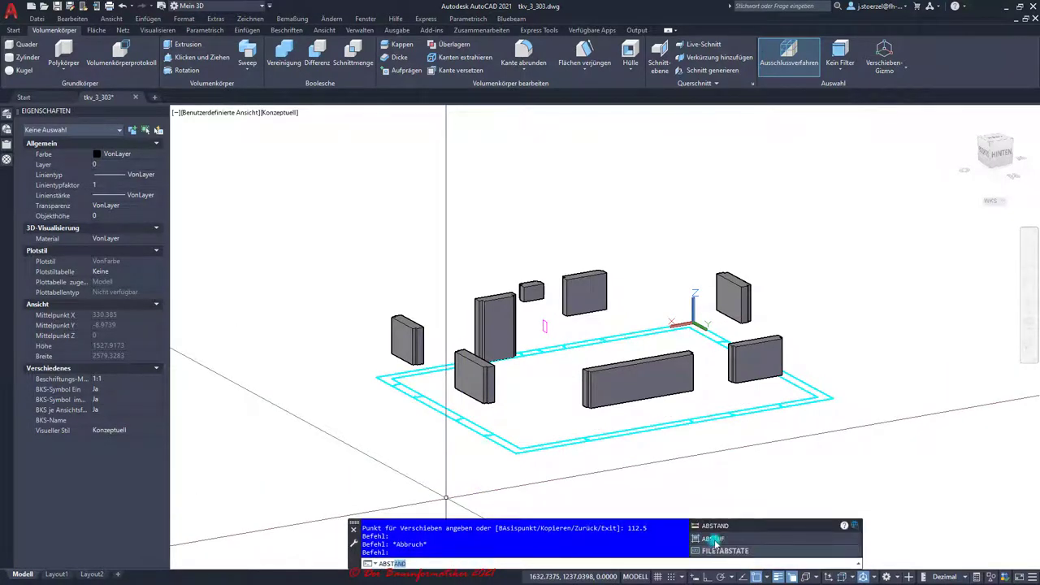
key(Return)
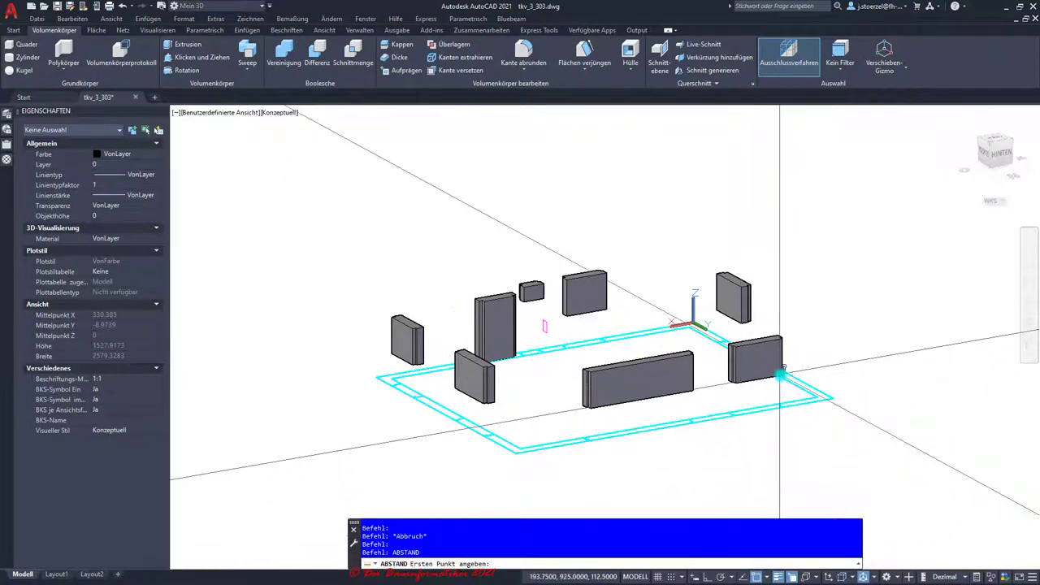
scroll(782, 370, up, 3)
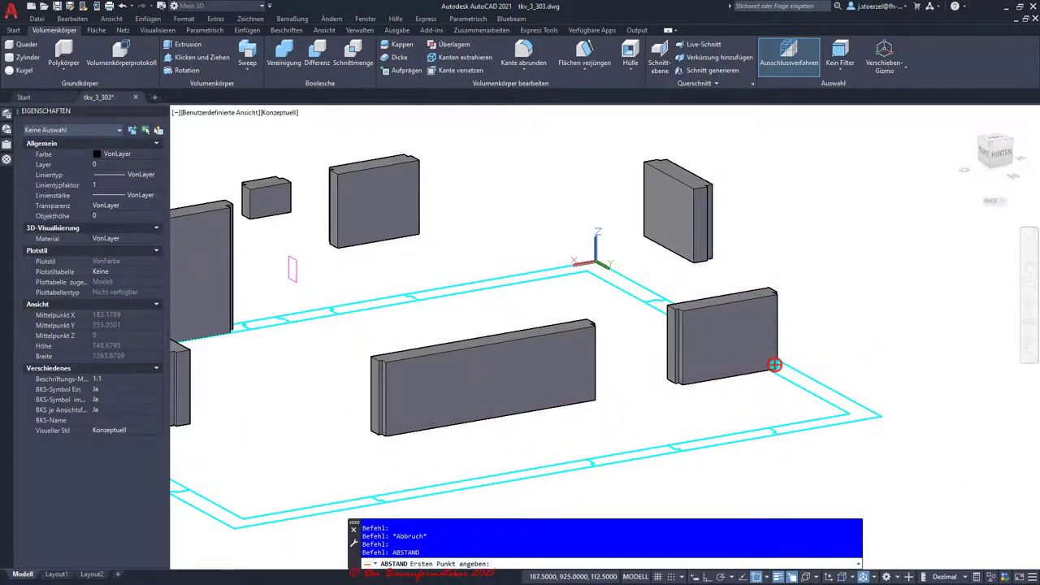
click(772, 364)
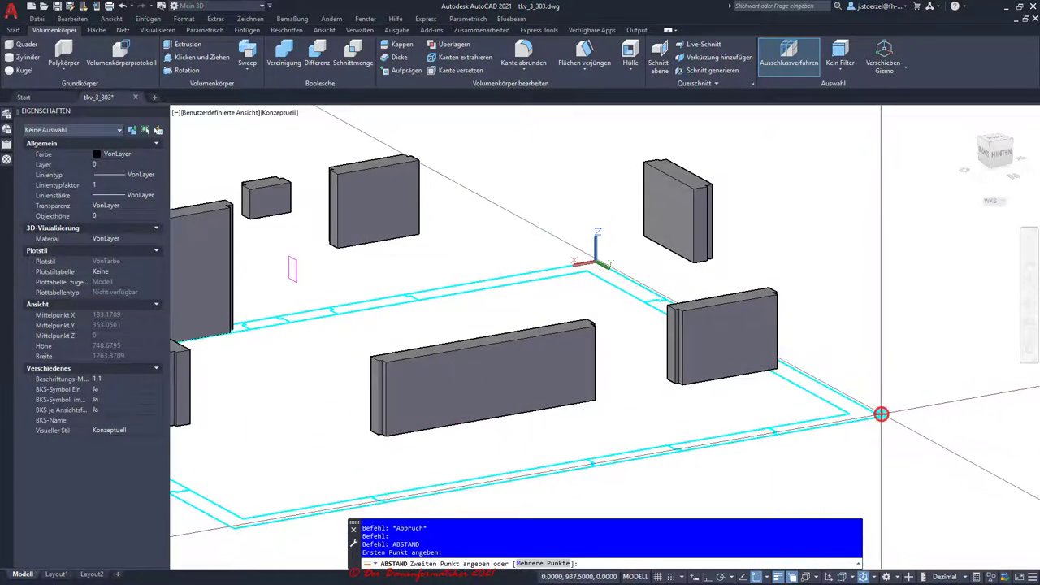
click(881, 414)
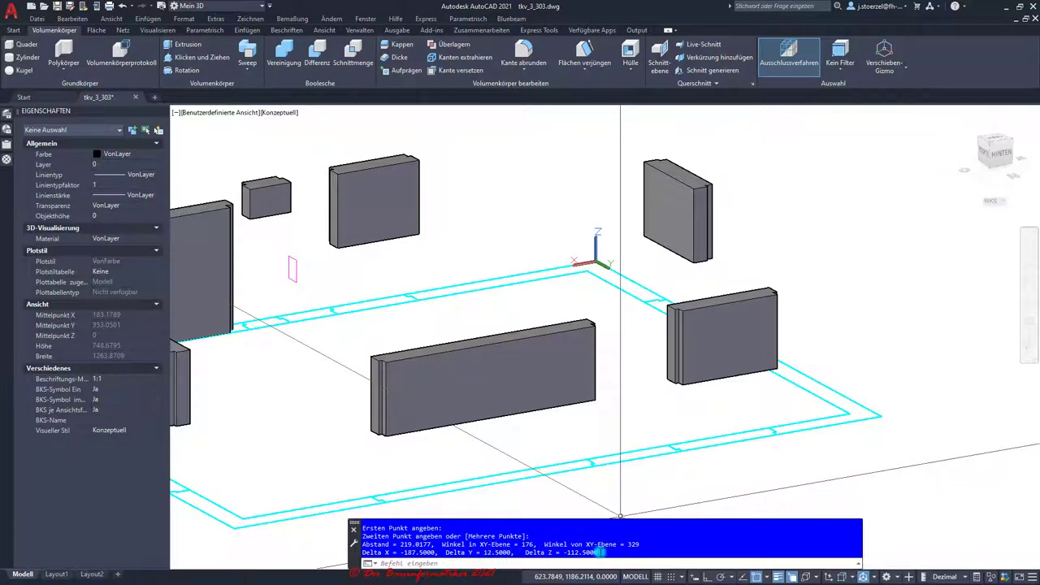
scroll(671, 448, down, 2)
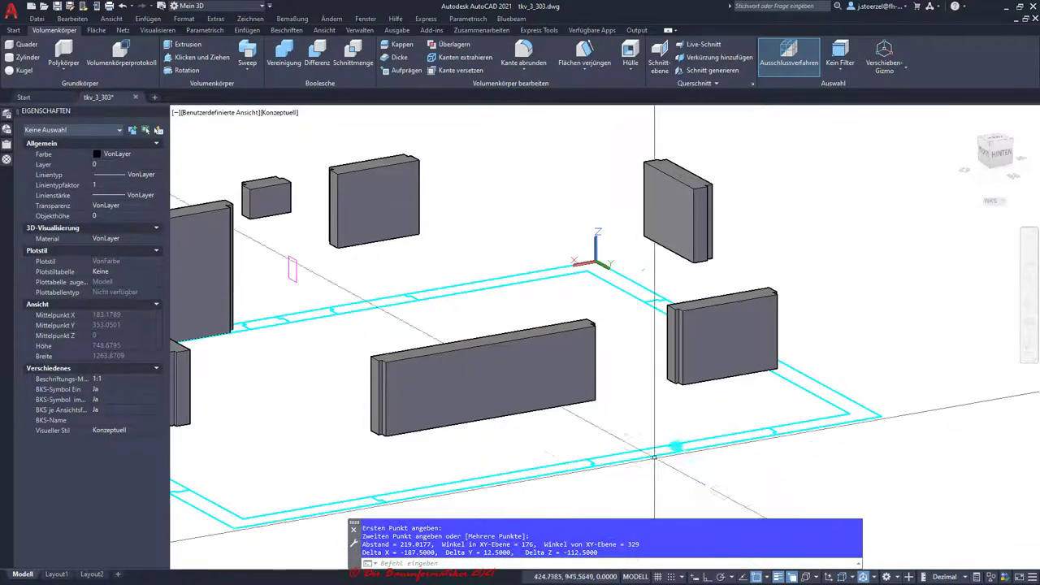
key(Escape)
View the model from above and from behind, ending in the northeast isometric view
scroll(642, 356, down, 2)
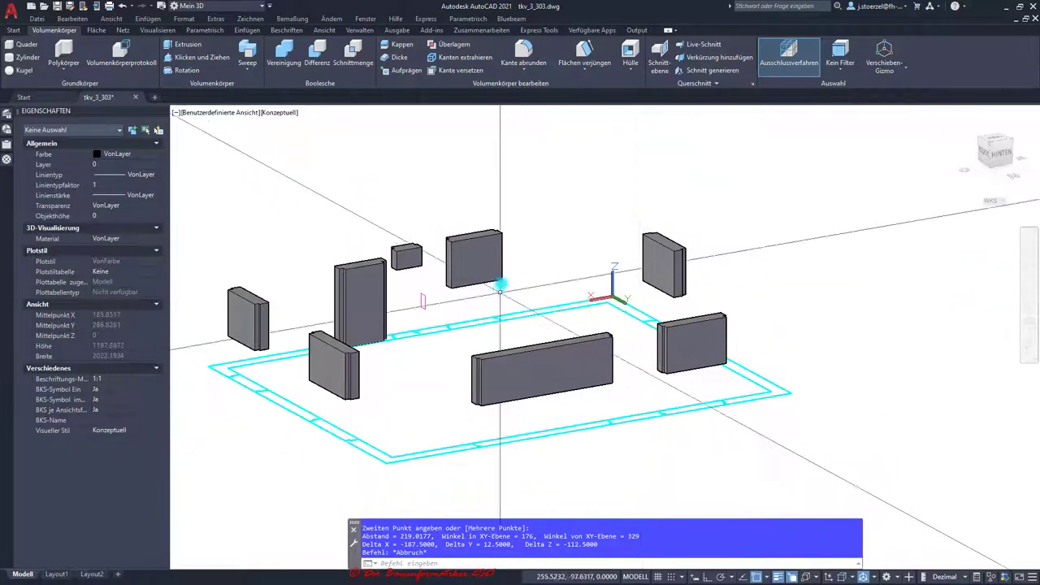
click(998, 140)
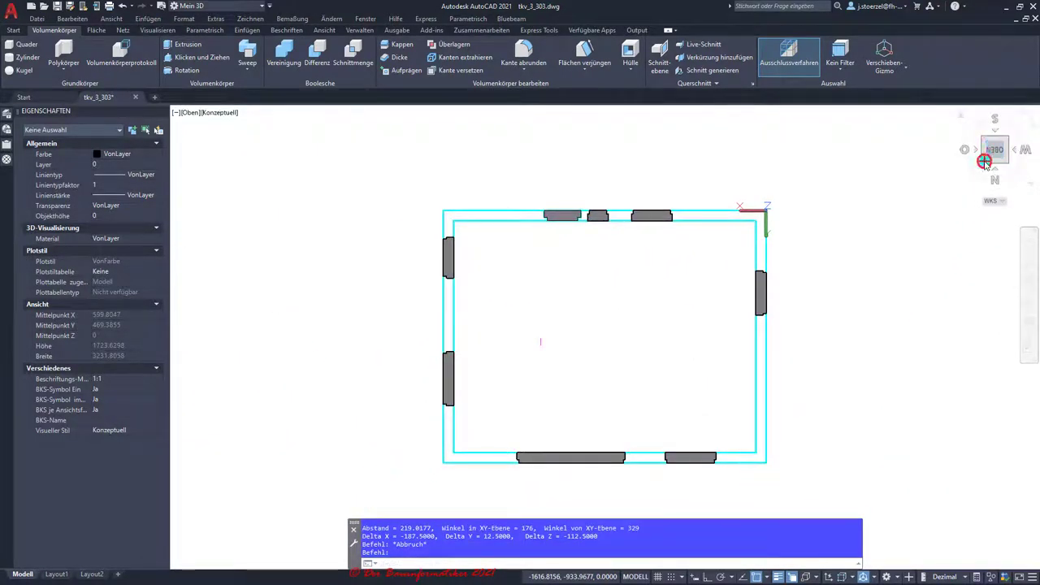
click(985, 162)
click(1006, 159)
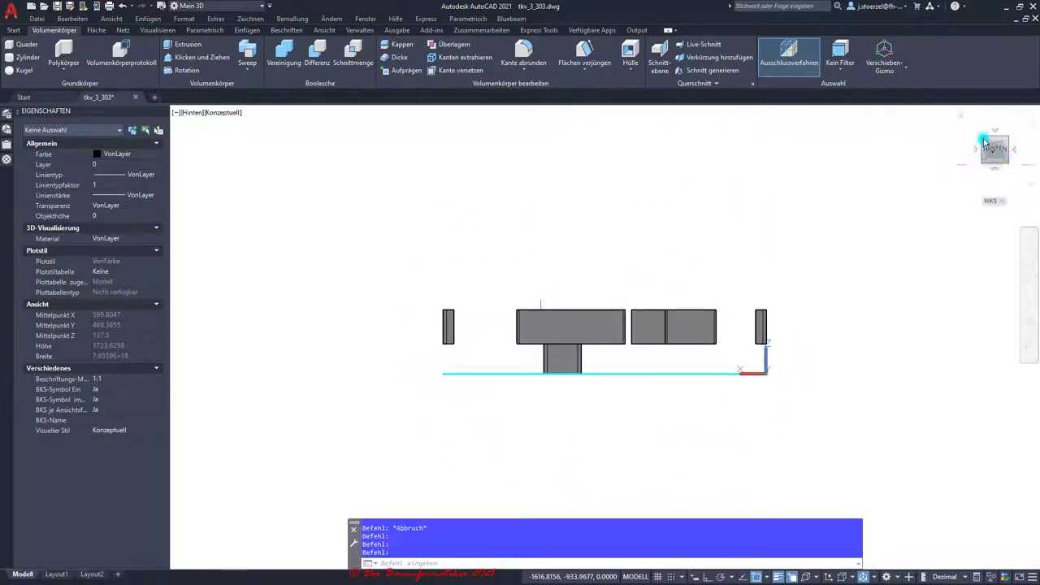
click(984, 143)
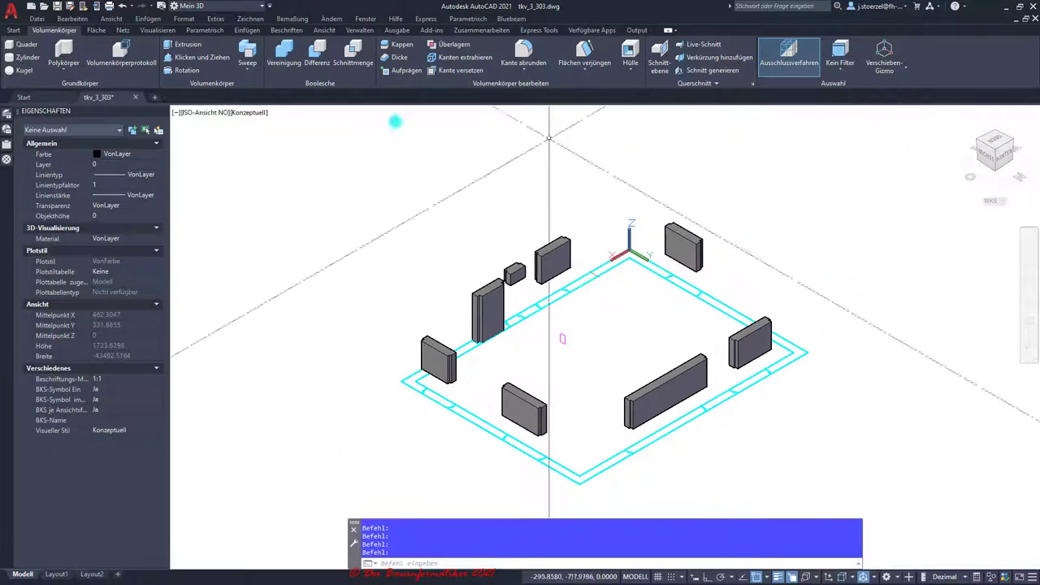
Choose 3D-AW from the Start tab's Layer list as the current layer
click(13, 30)
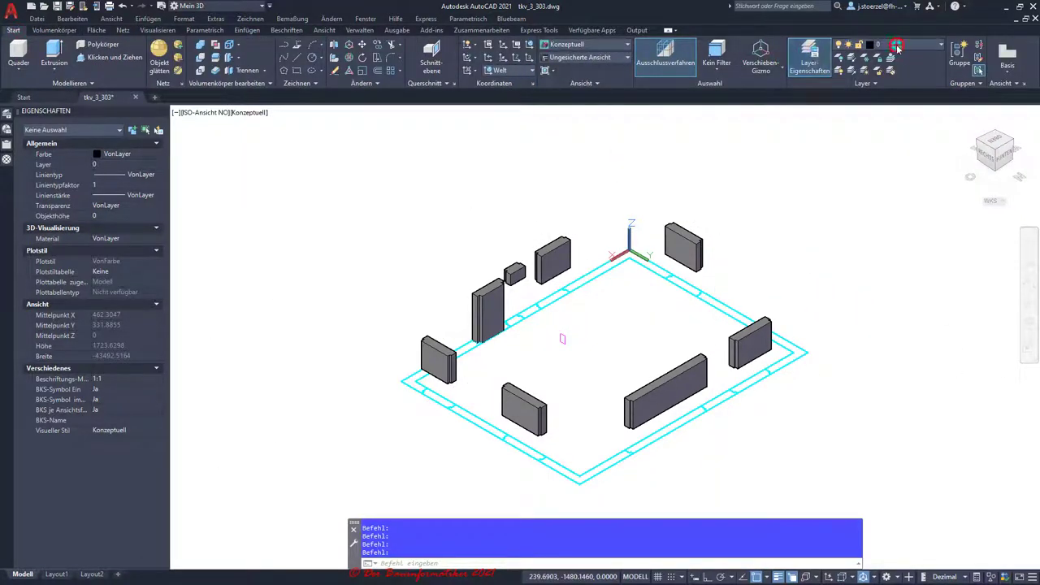
click(898, 46)
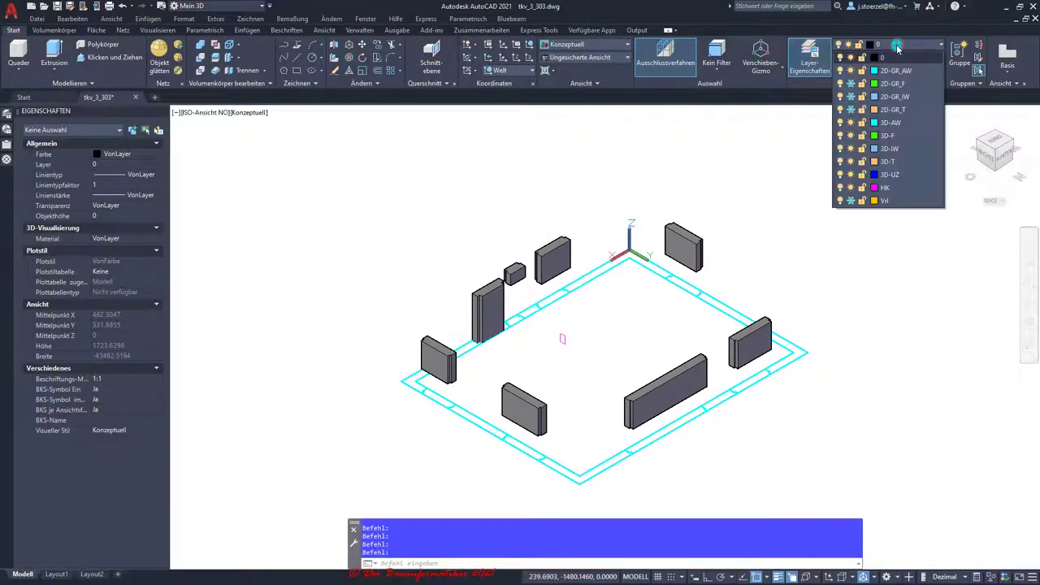
click(898, 124)
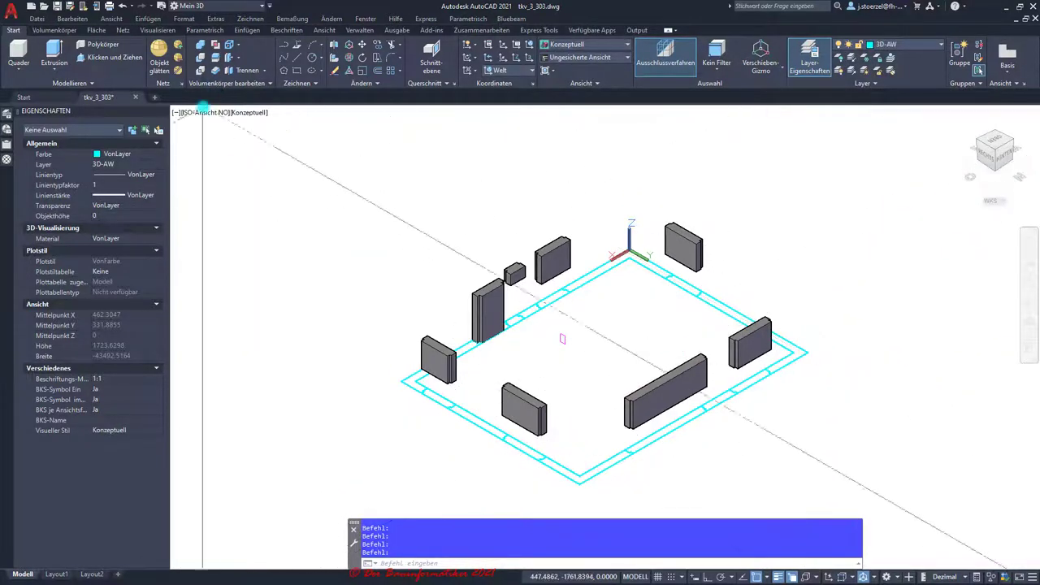
Draw a 275-high box spanning the slab's outer corners
click(44, 30)
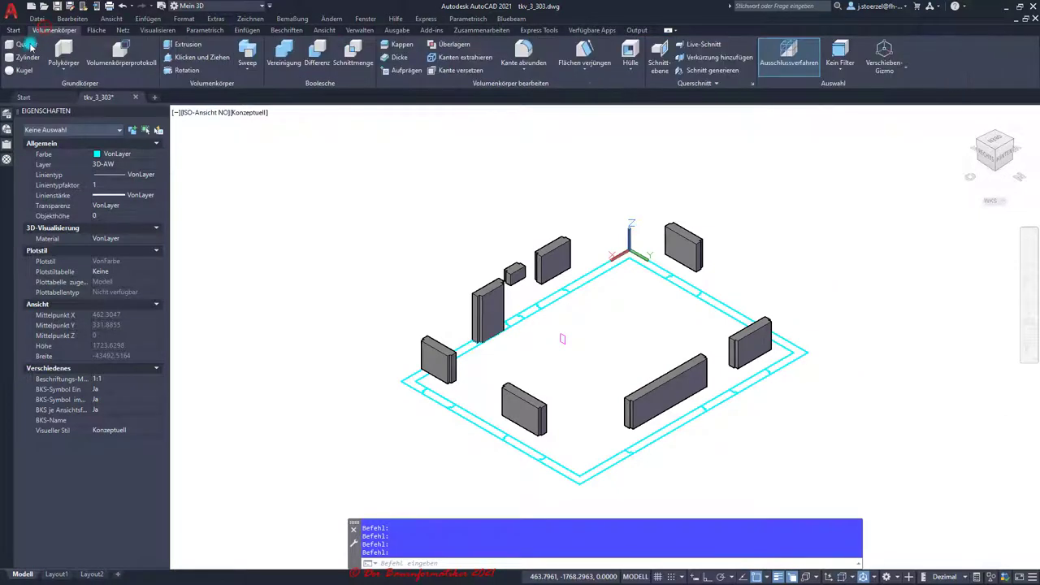
click(27, 44)
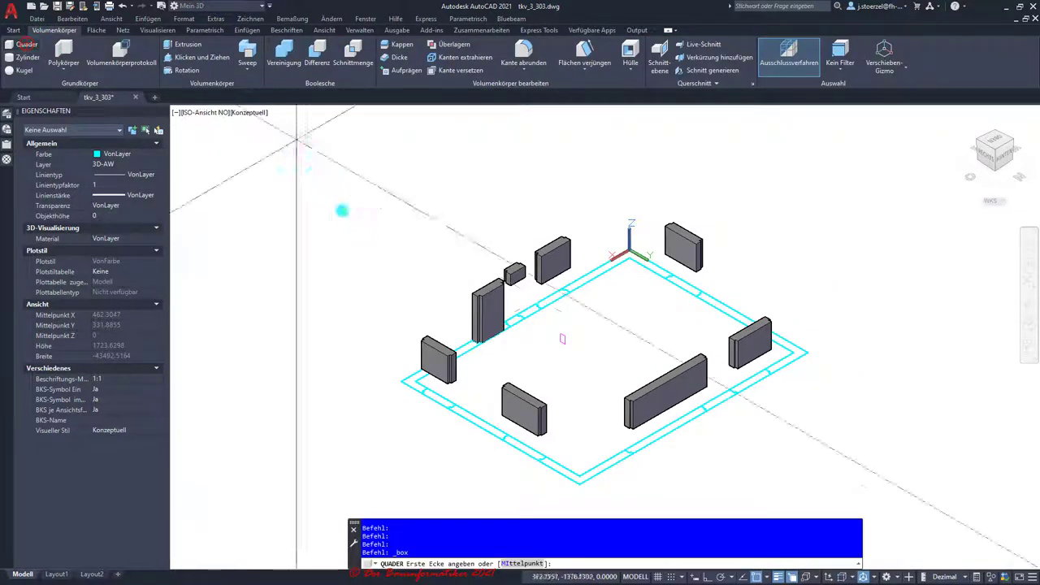
click(415, 381)
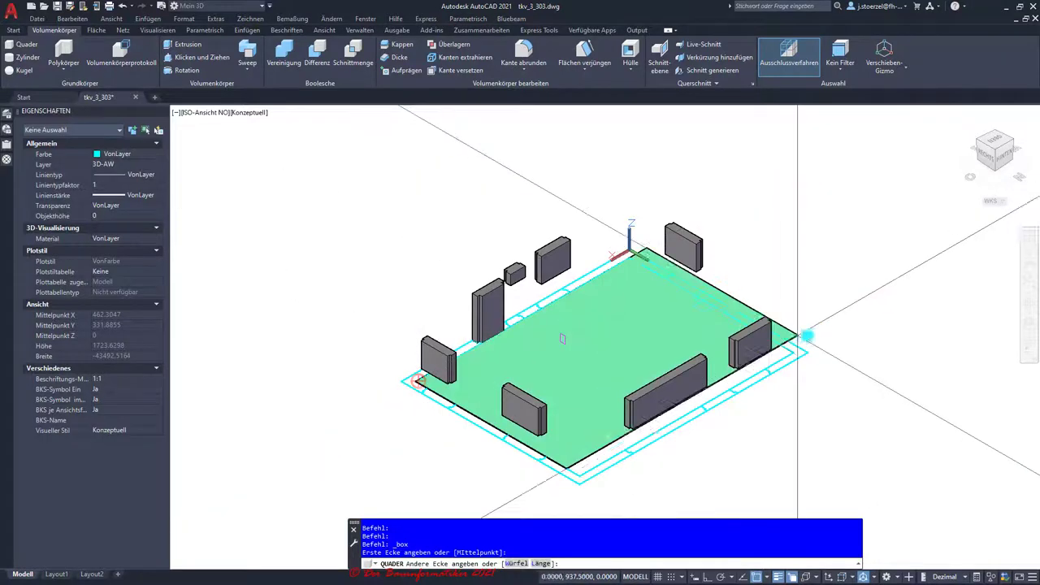
click(807, 353)
text(275)
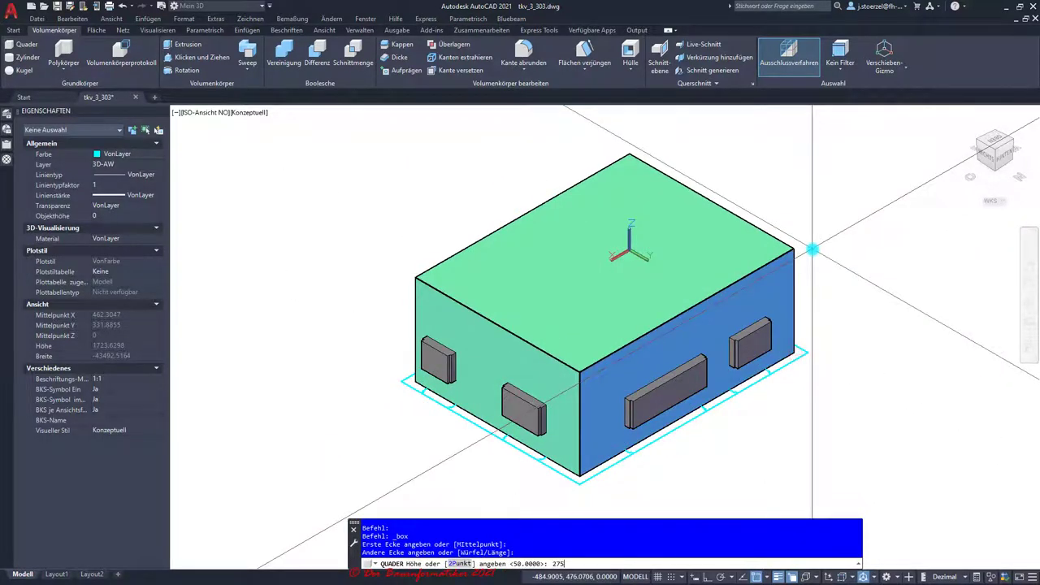
key(Return)
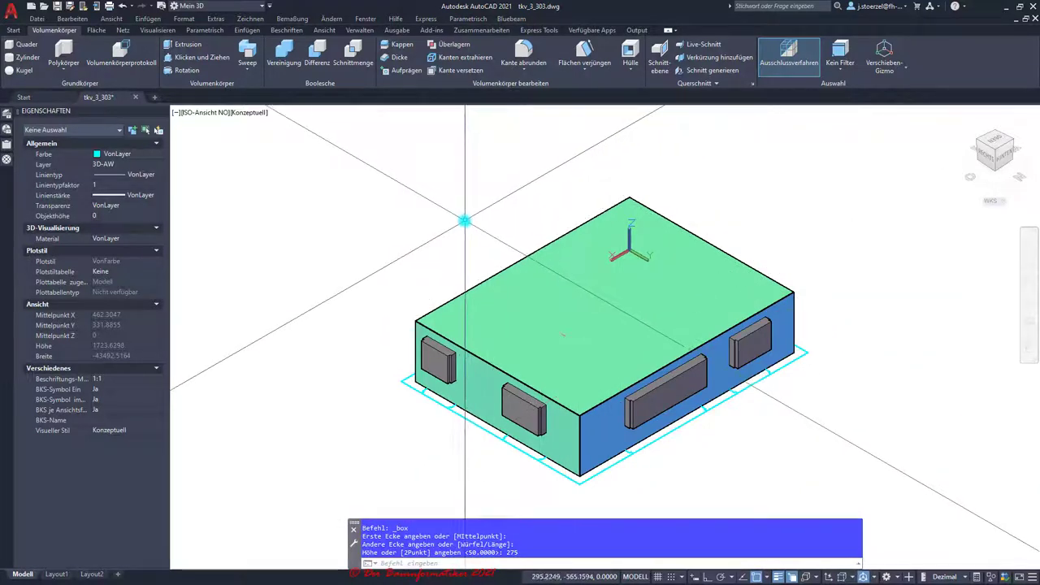
Draw a second 275-high box on the inner wall corners
key(Return)
click(405, 381)
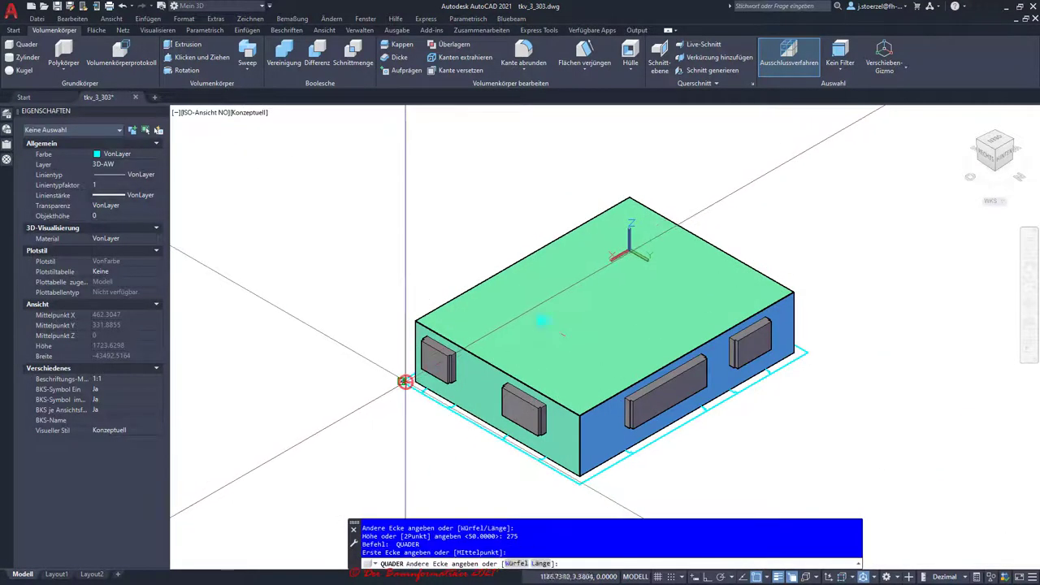
click(809, 352)
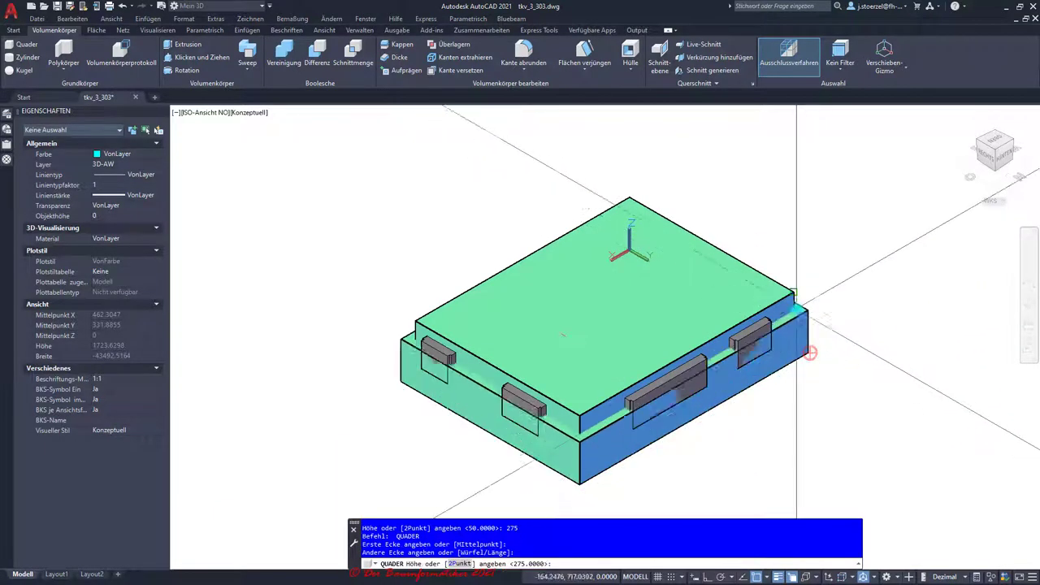
key(Escape)
key(Escape)
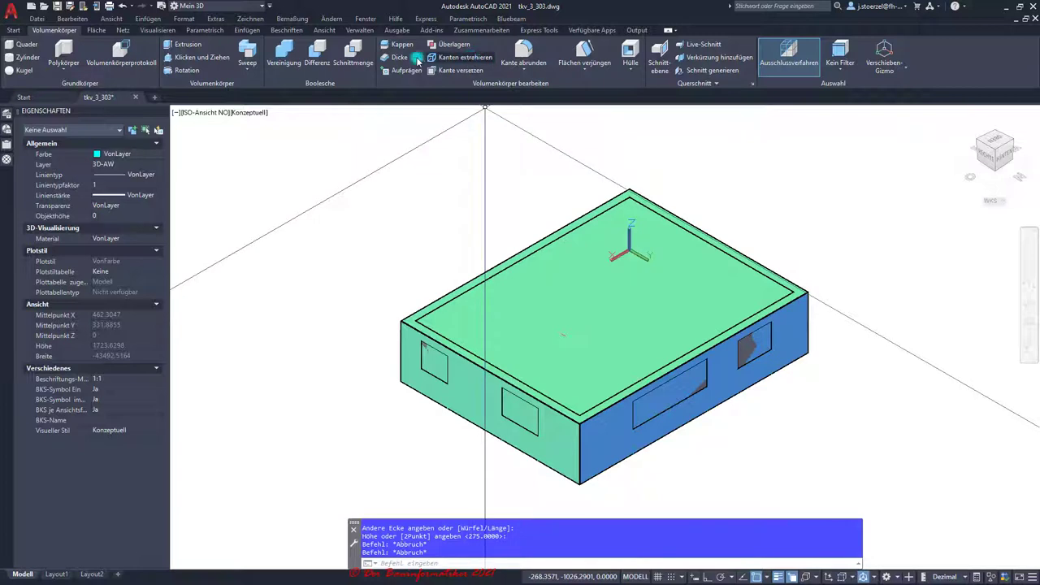
Subtract the inner box from the outer box, leaving a hollow 275-high wall ring
click(319, 60)
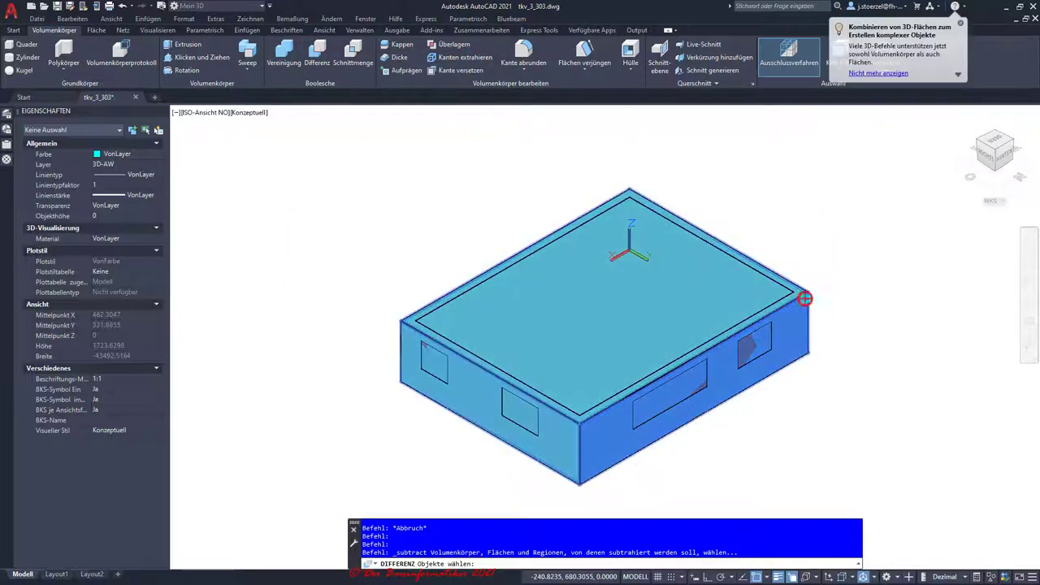
click(805, 298)
key(Return)
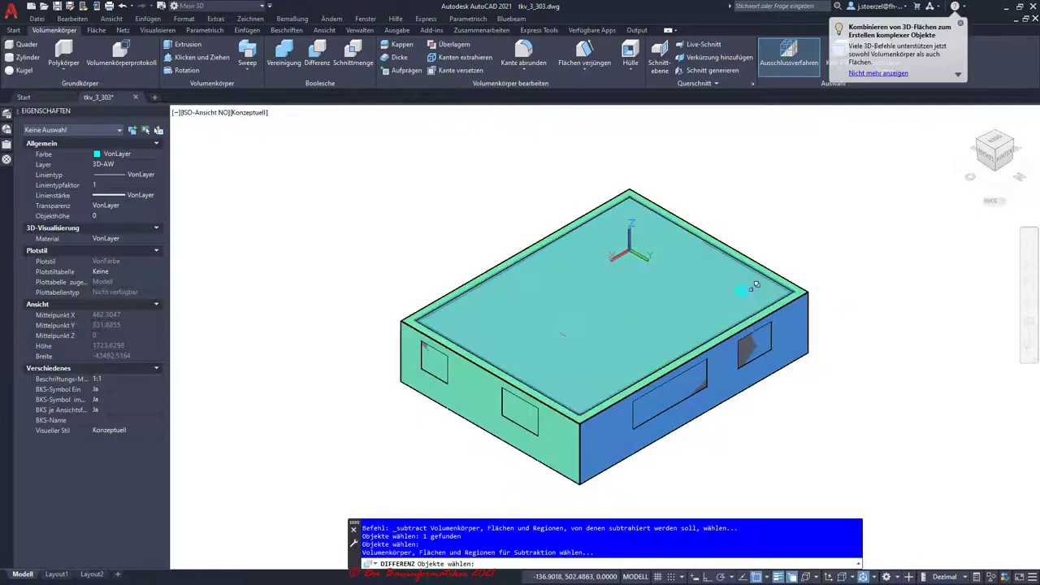
click(739, 290)
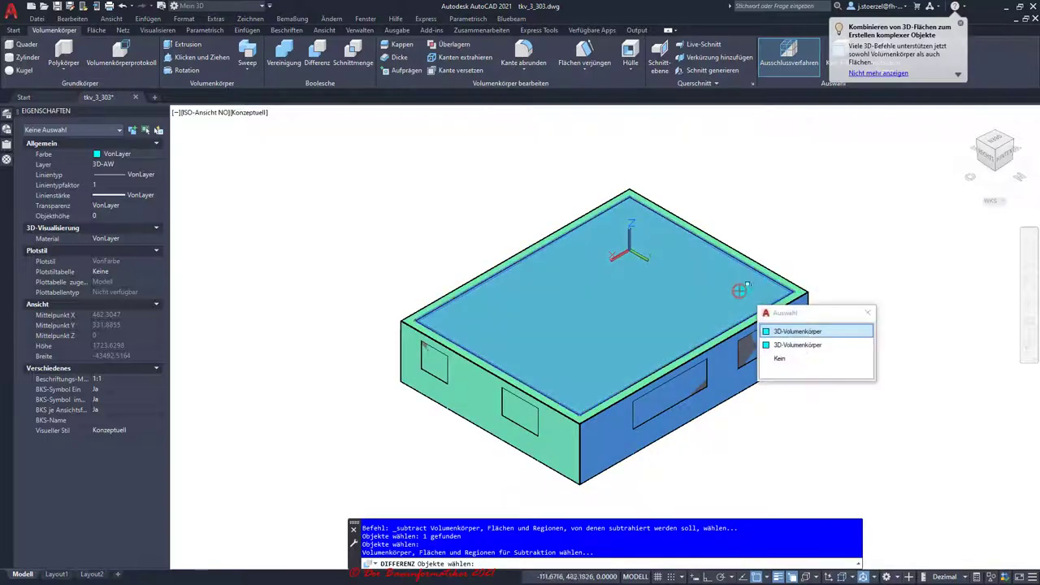
click(808, 329)
key(Return)
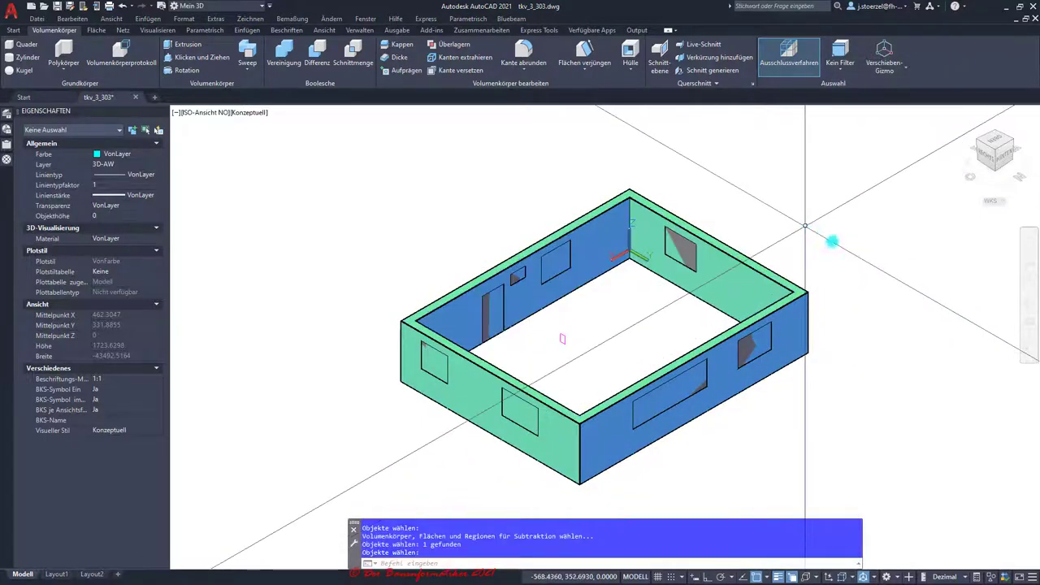
shift+middle_drag(857, 367, 831, 357)
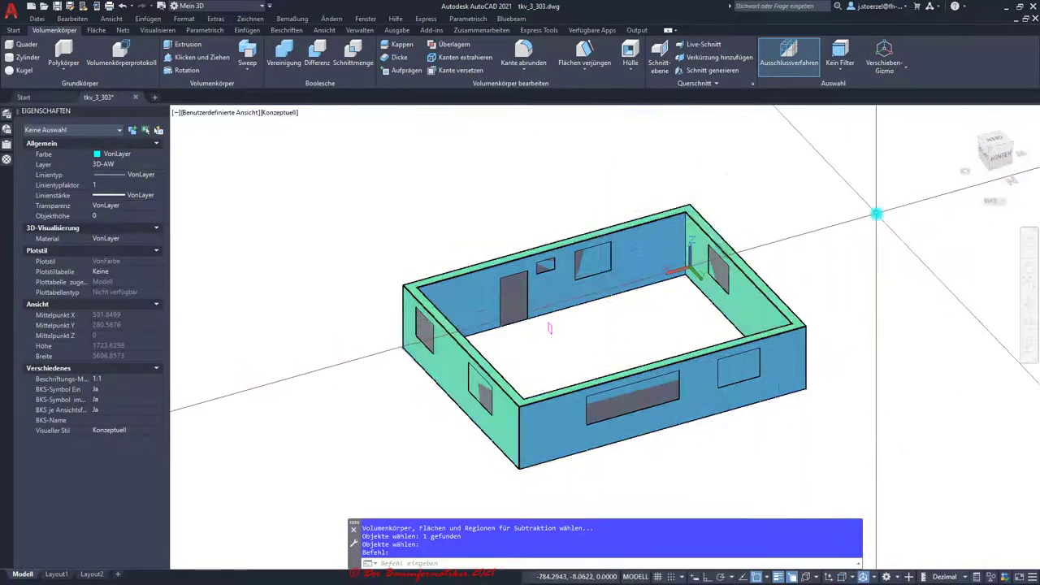
Subtract the window and door blocks from the outer-wall solid to cut the openings
click(1002, 156)
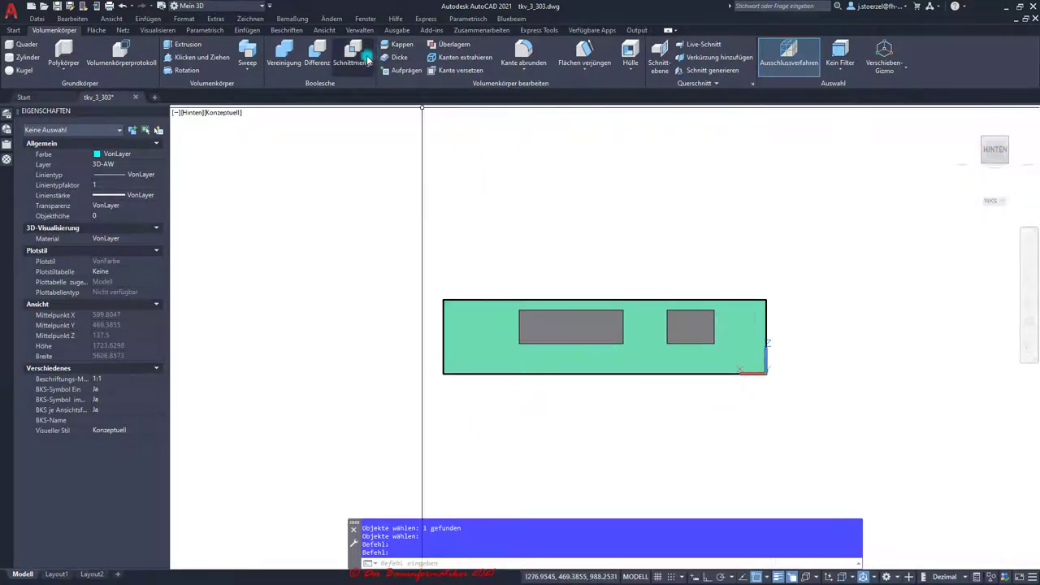
click(314, 62)
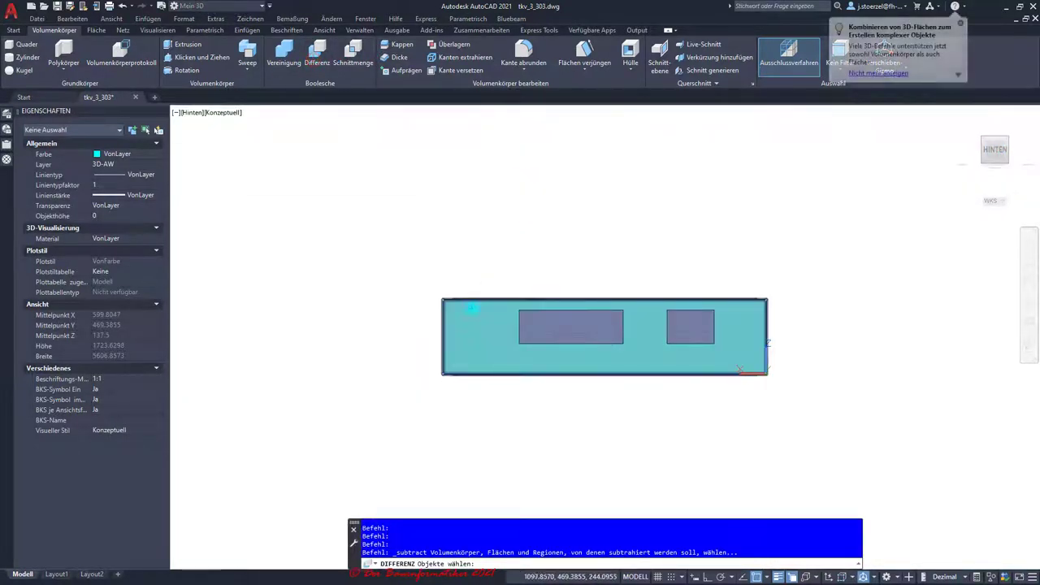
click(474, 307)
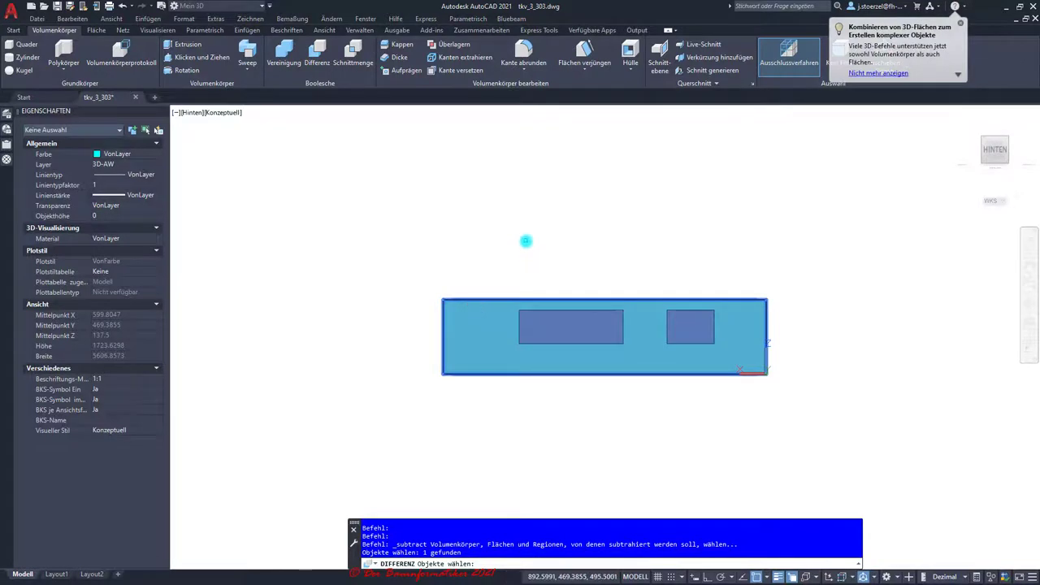
key(Return)
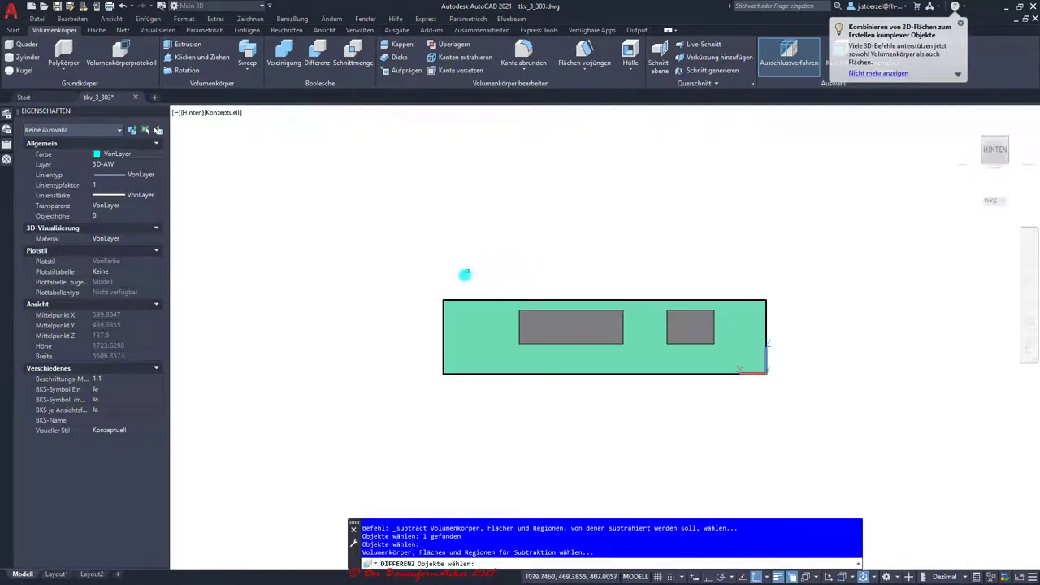
click(409, 277)
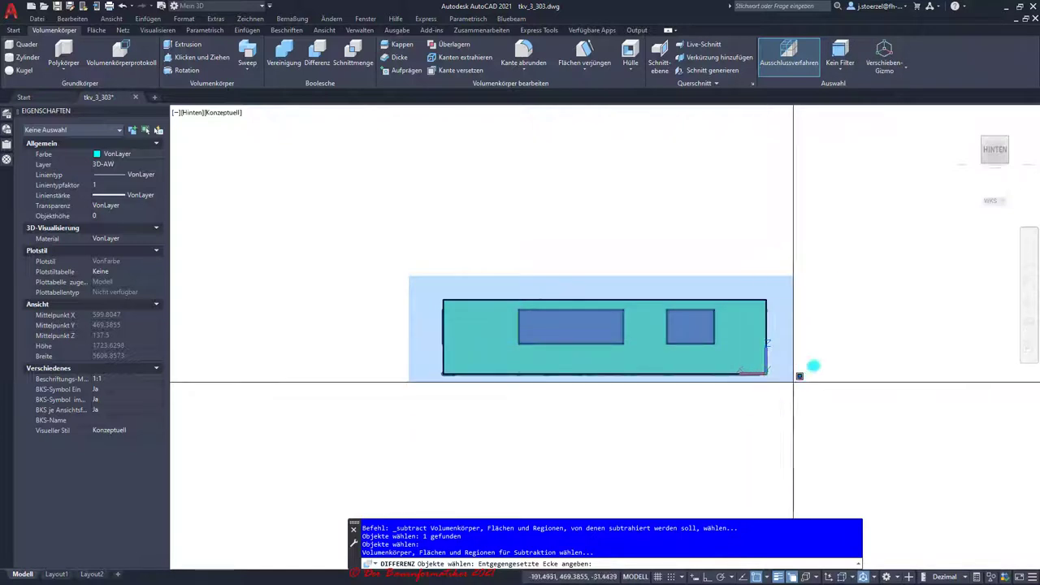
click(842, 366)
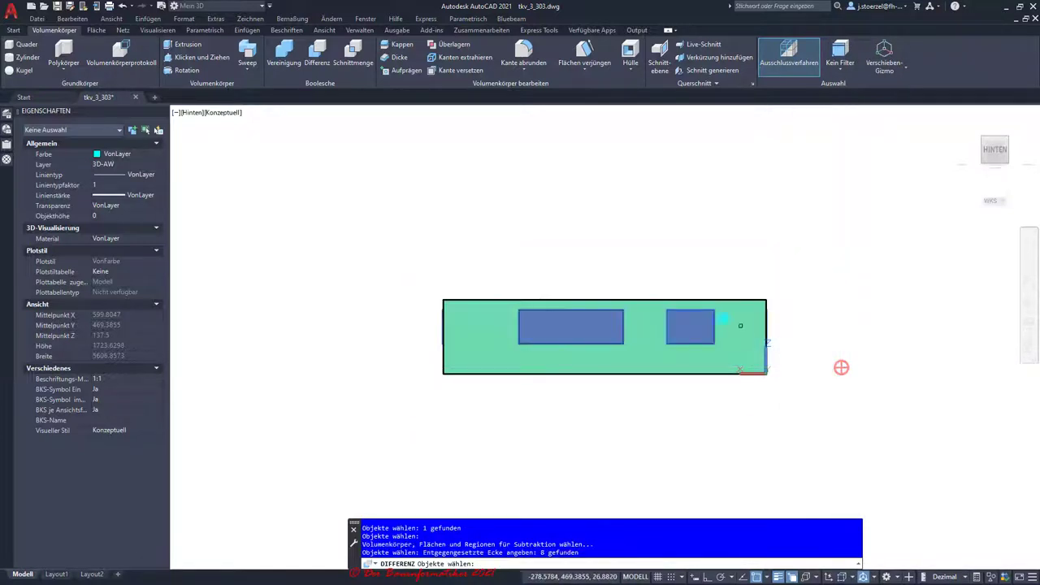
click(395, 250)
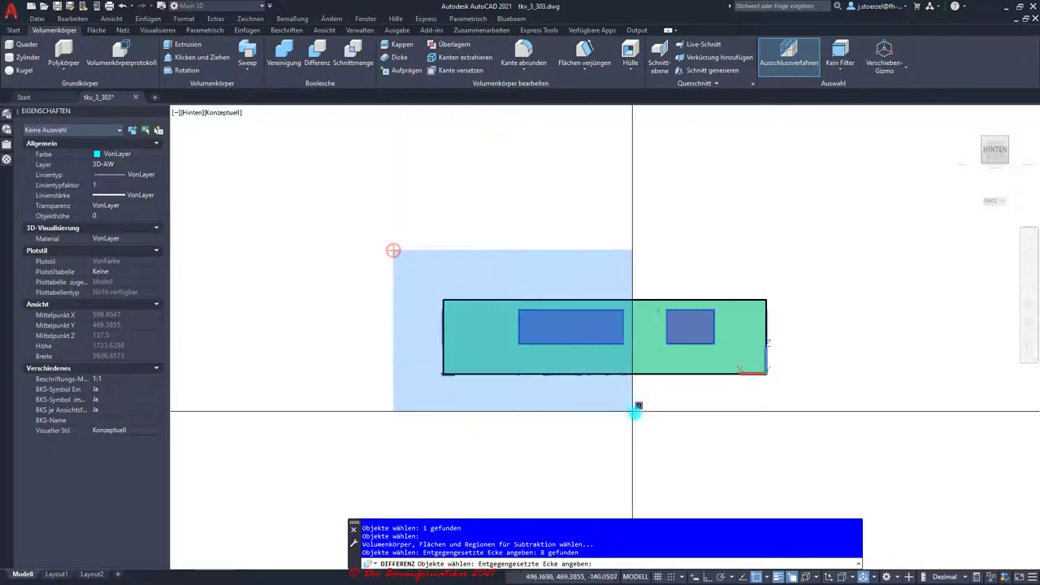
click(722, 419)
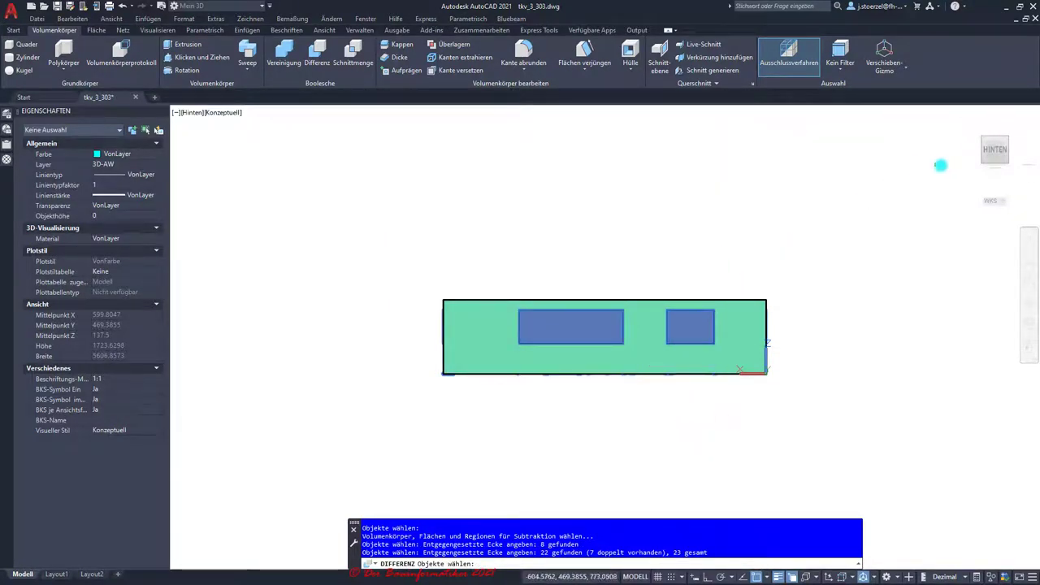
click(984, 142)
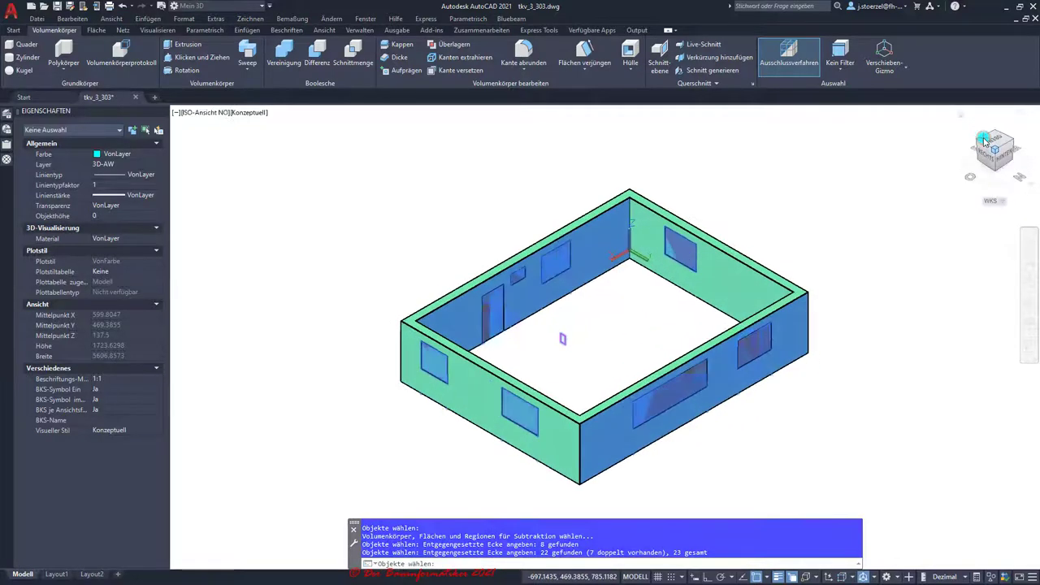
key(Return)
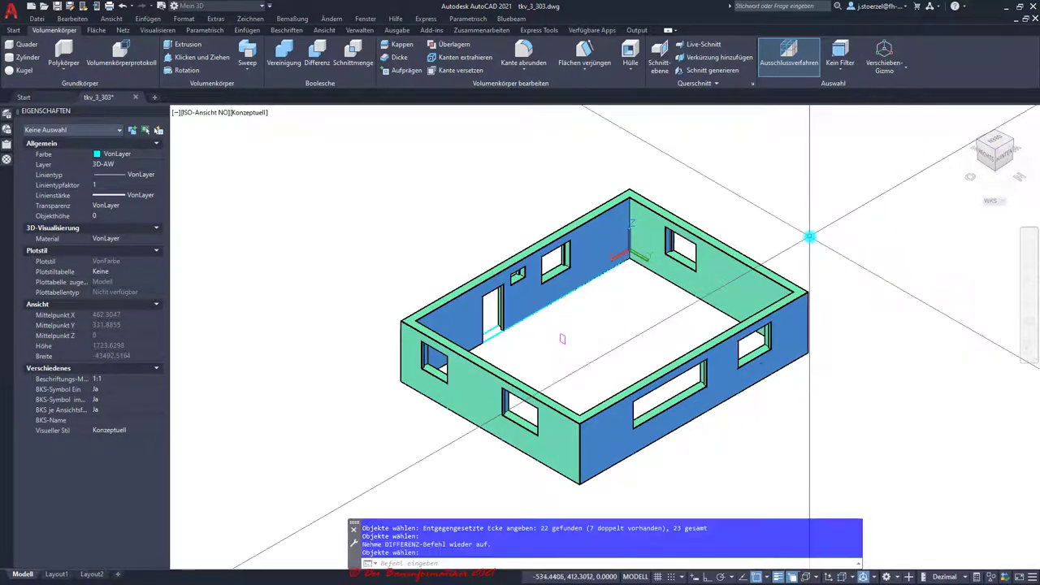
mouse_move(826, 416)
shift+middle_down()
mouse_move(761, 442)
mouse_move(752, 423)
shift+middle_up()
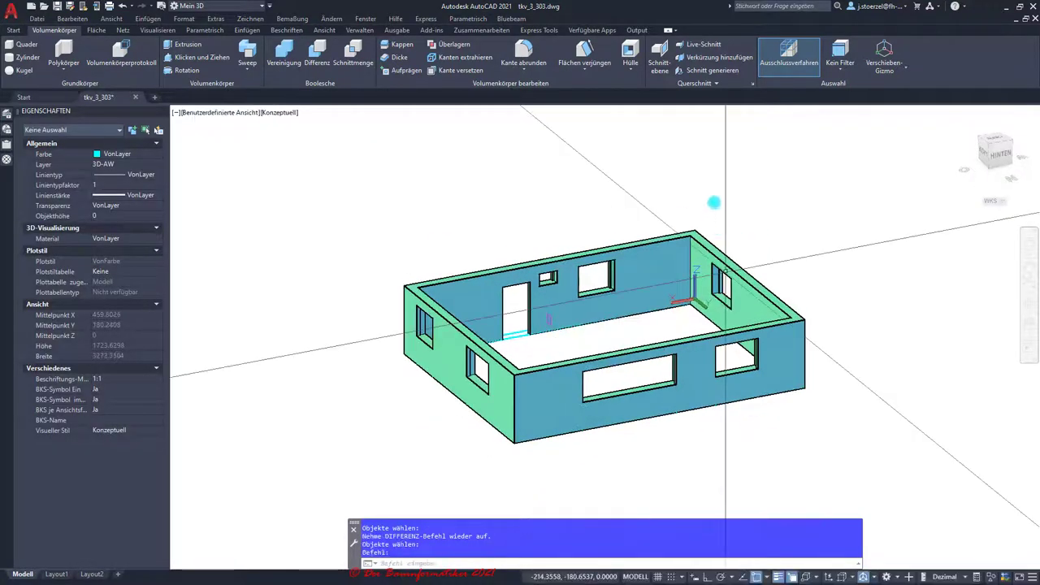
Make layer 0 current, freeze layer 3D-AW and thaw layer 2D-GR_IW
click(18, 31)
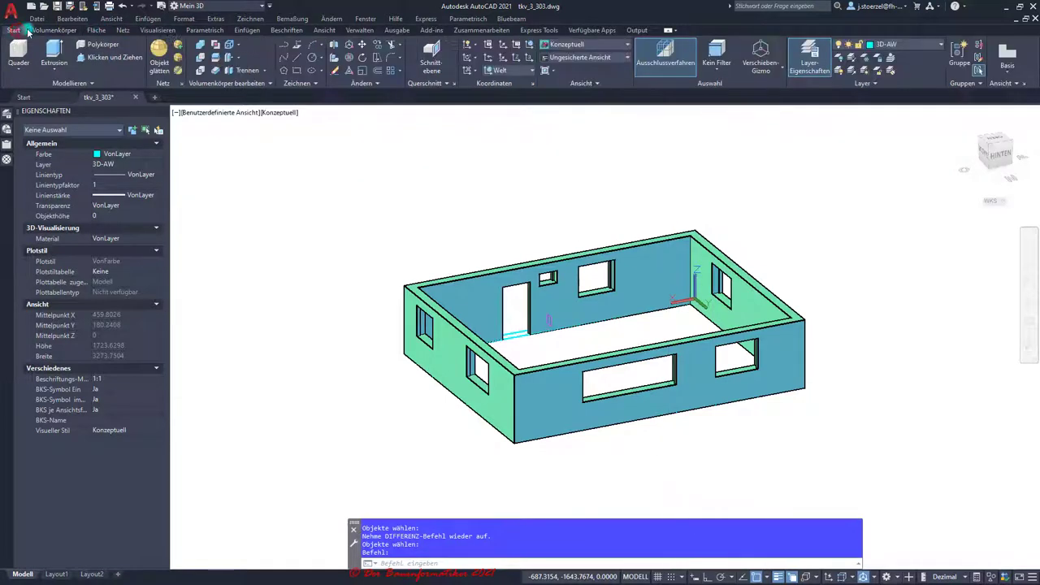
click(899, 45)
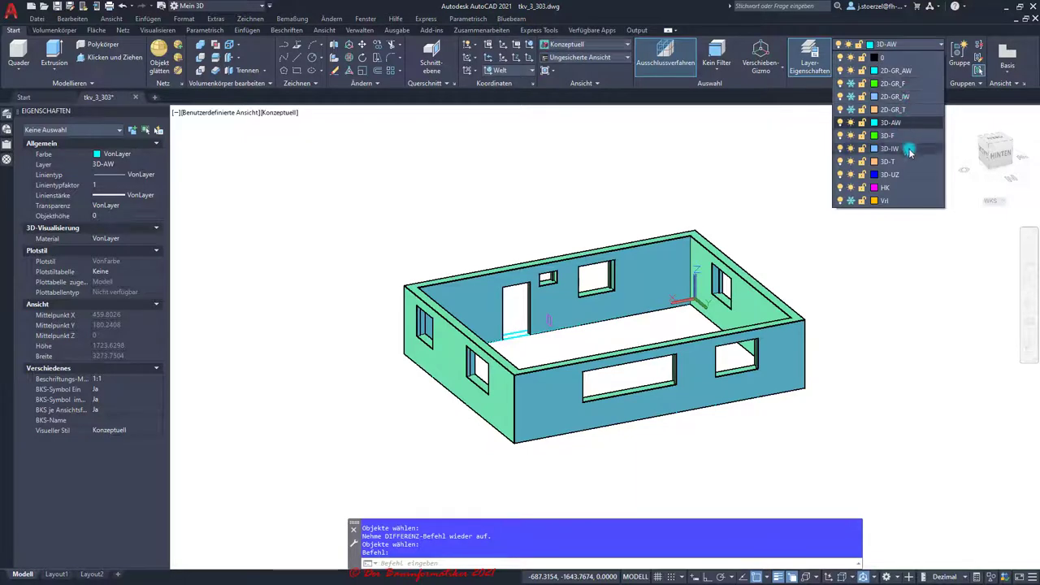
click(894, 59)
click(901, 46)
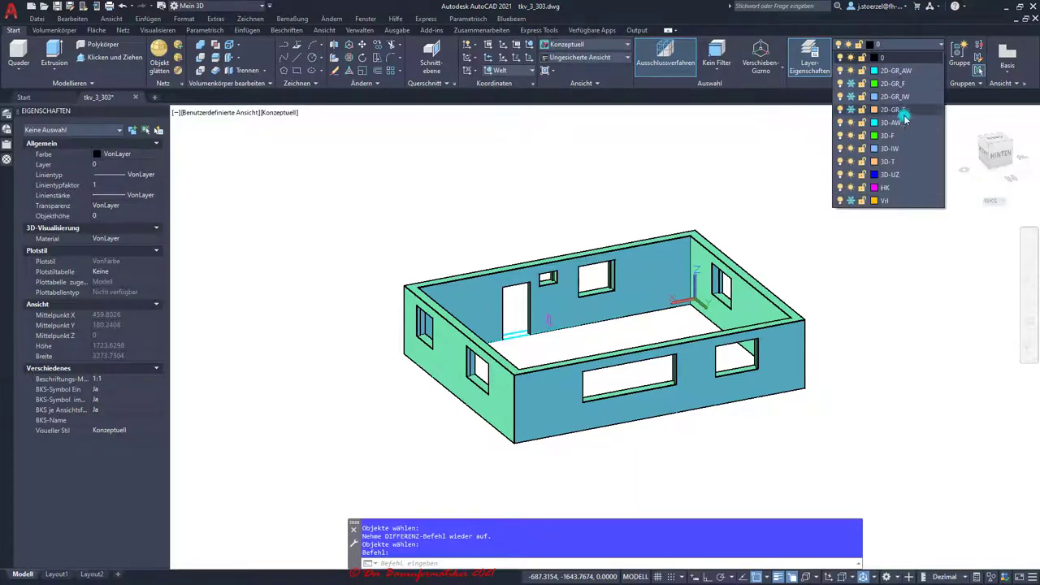
click(851, 123)
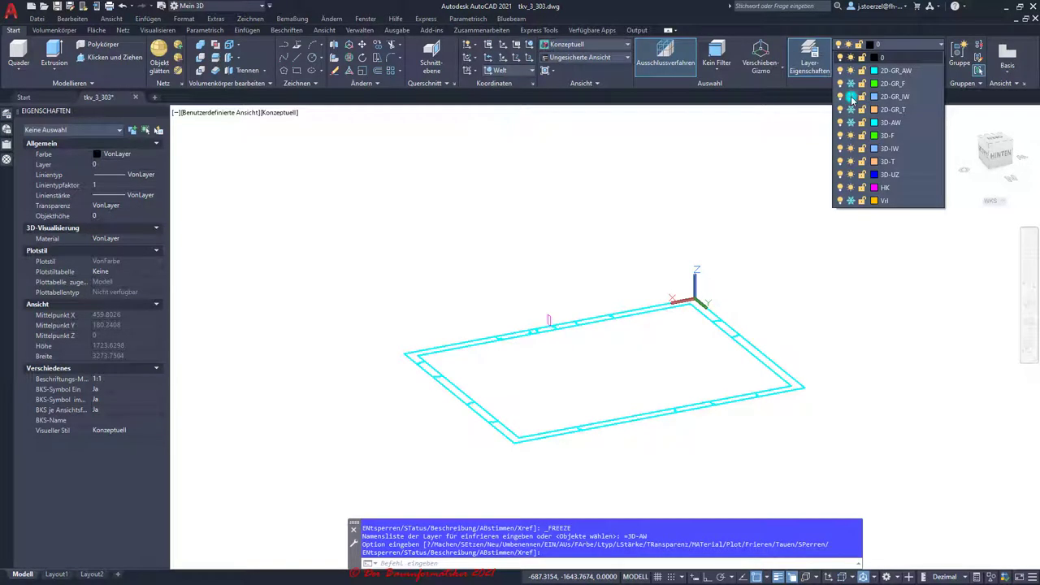
click(851, 97)
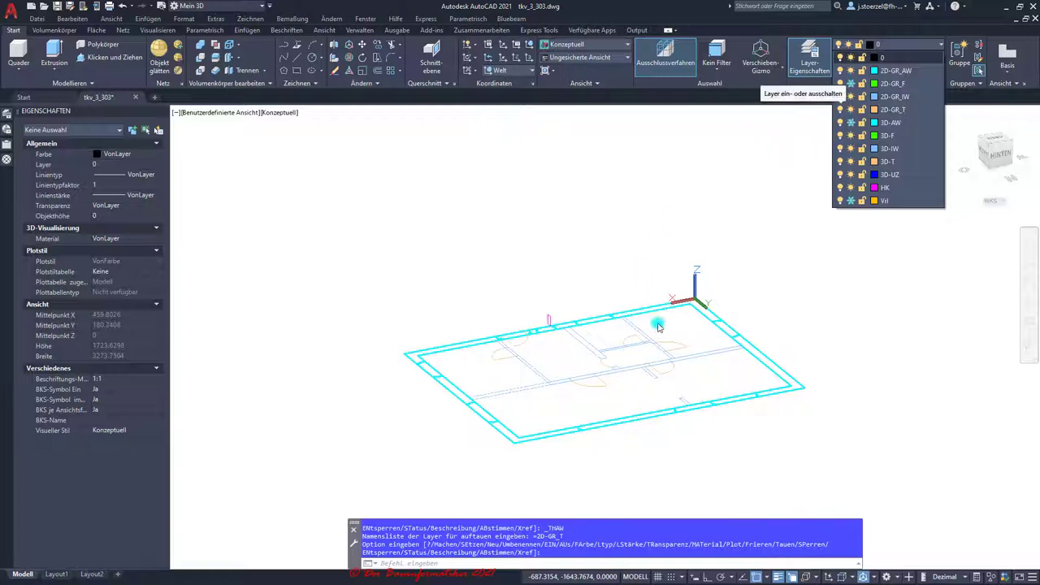
click(658, 325)
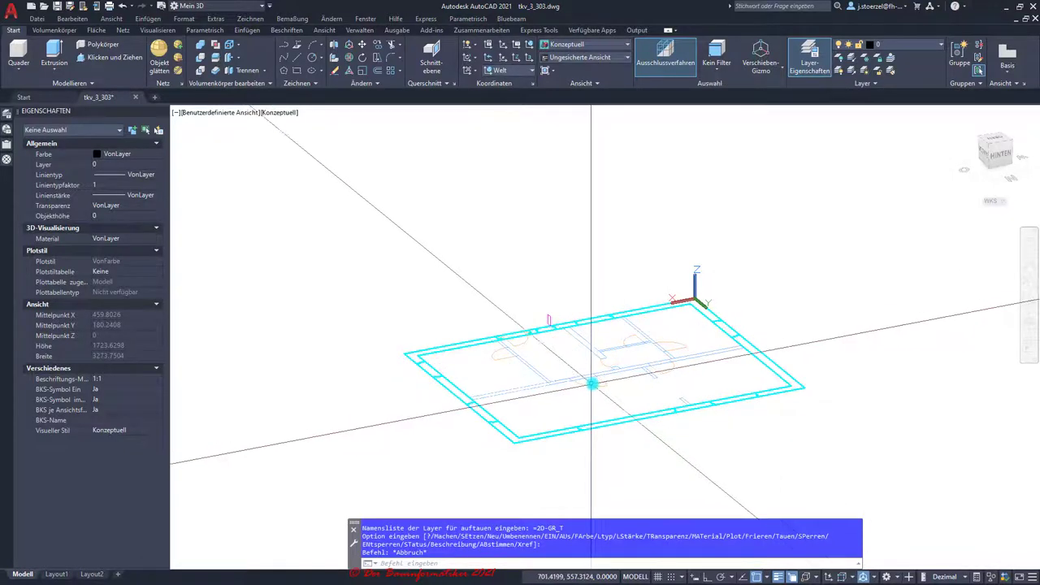
Press-pull the first interior wall piece beside a door up to 212.5 high
shift+middle_drag(576, 413, 622, 412)
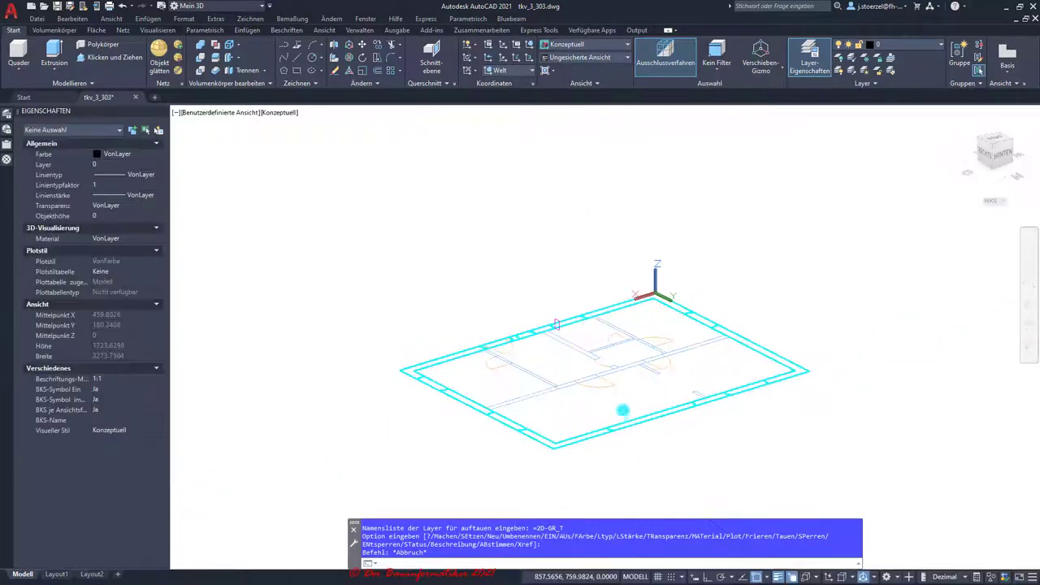
scroll(539, 373, up, 5)
middle_drag(540, 373, 604, 390)
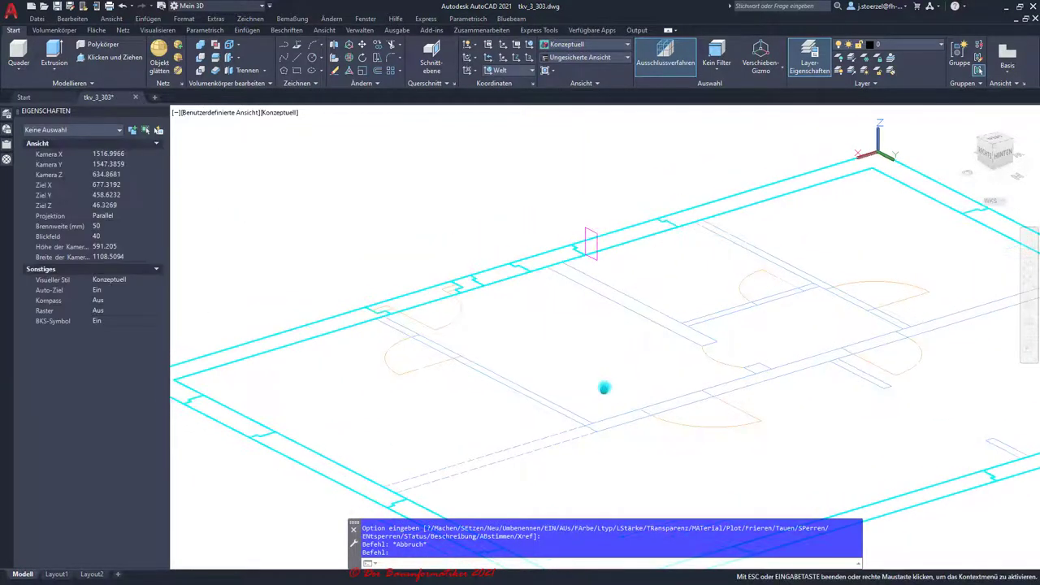
scroll(584, 357, down, 5)
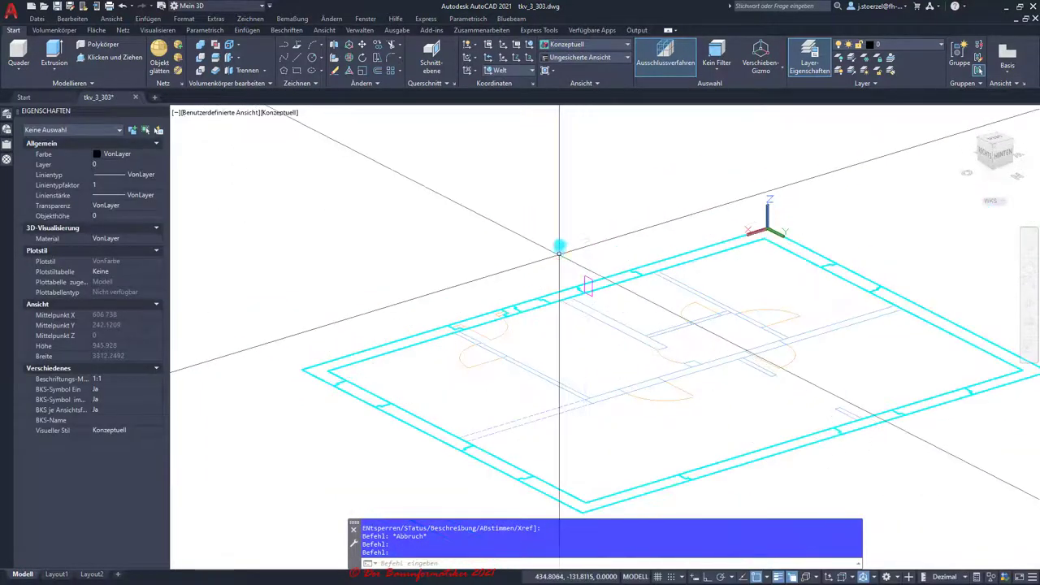
scroll(662, 153, up, 1)
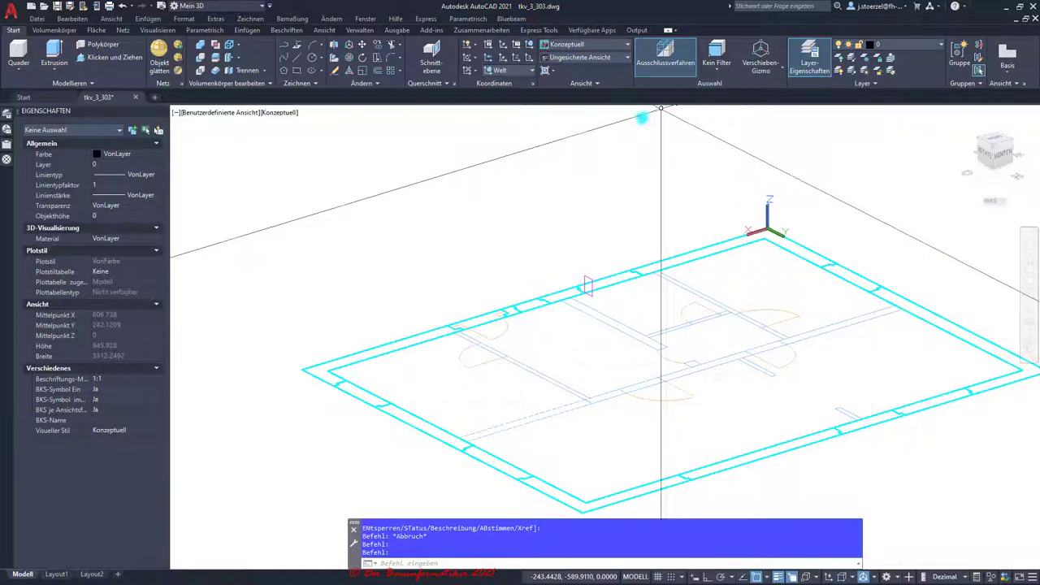
click(59, 30)
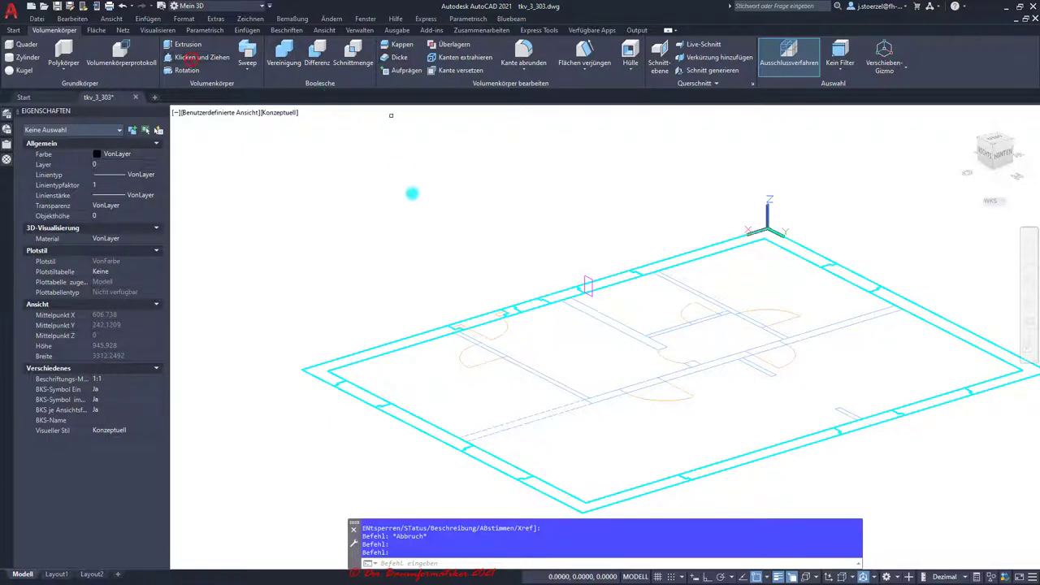
scroll(480, 343, up, 3)
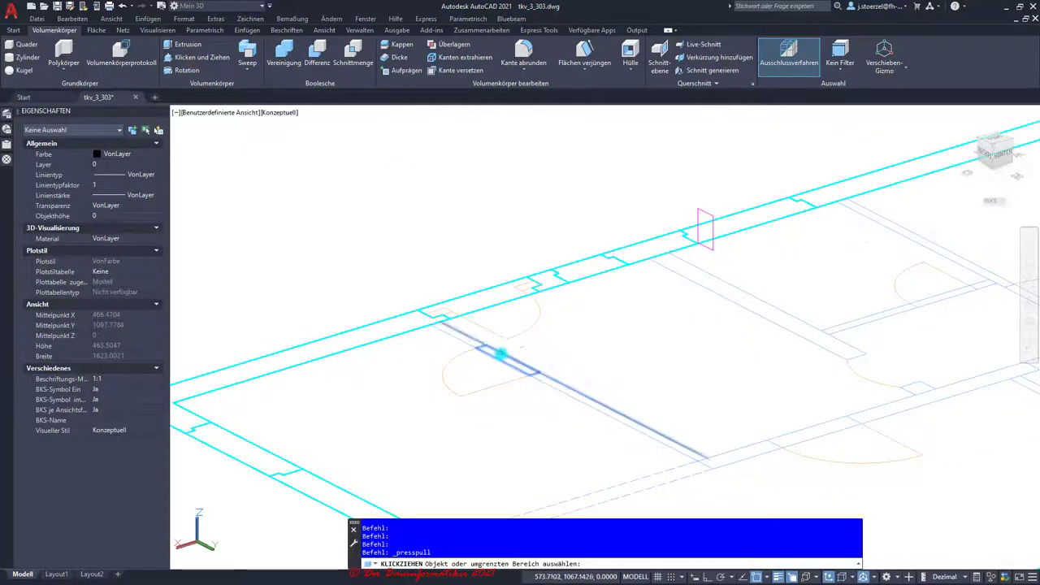
click(500, 353)
key(Escape)
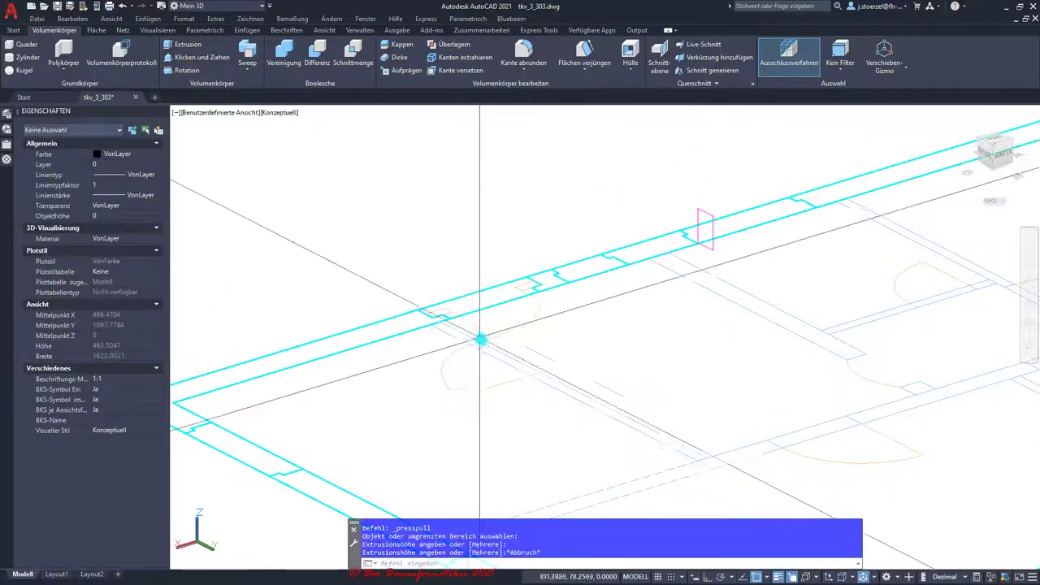
scroll(479, 341, up, 2)
key(Return)
scroll(499, 328, up, 3)
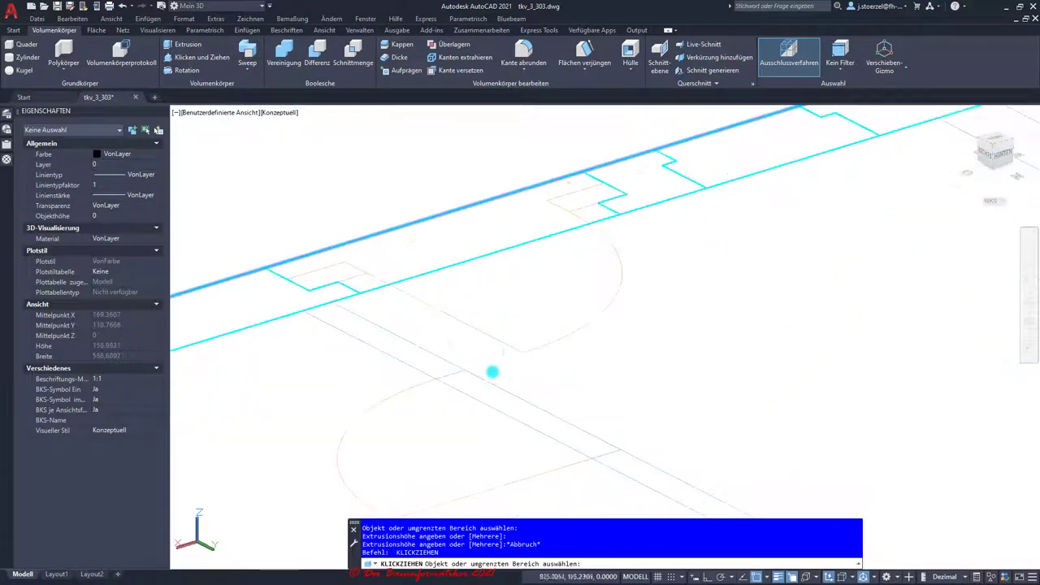
click(489, 395)
scroll(484, 167, down, 4)
text(212.5)
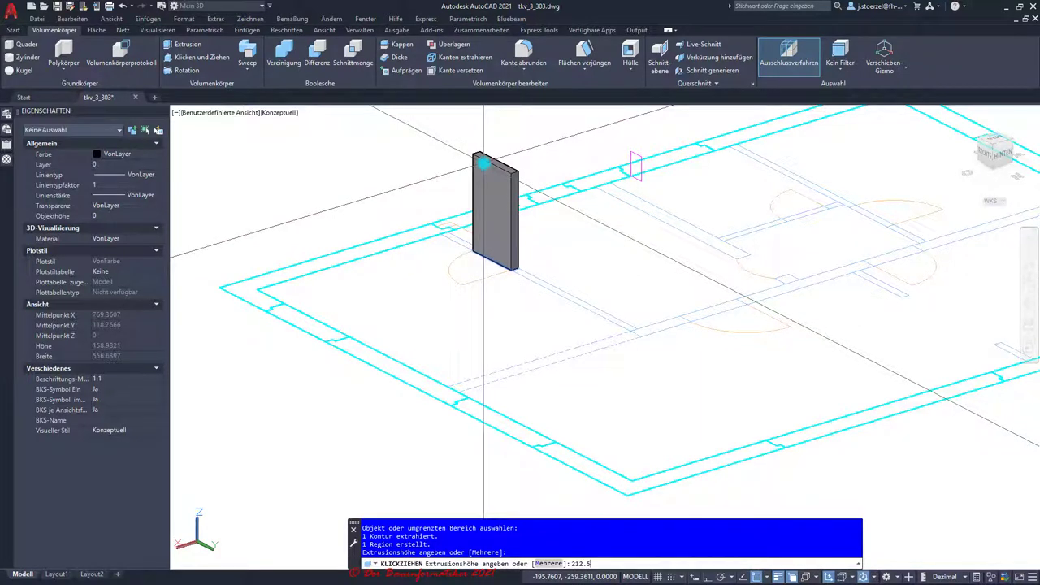
key(Return)
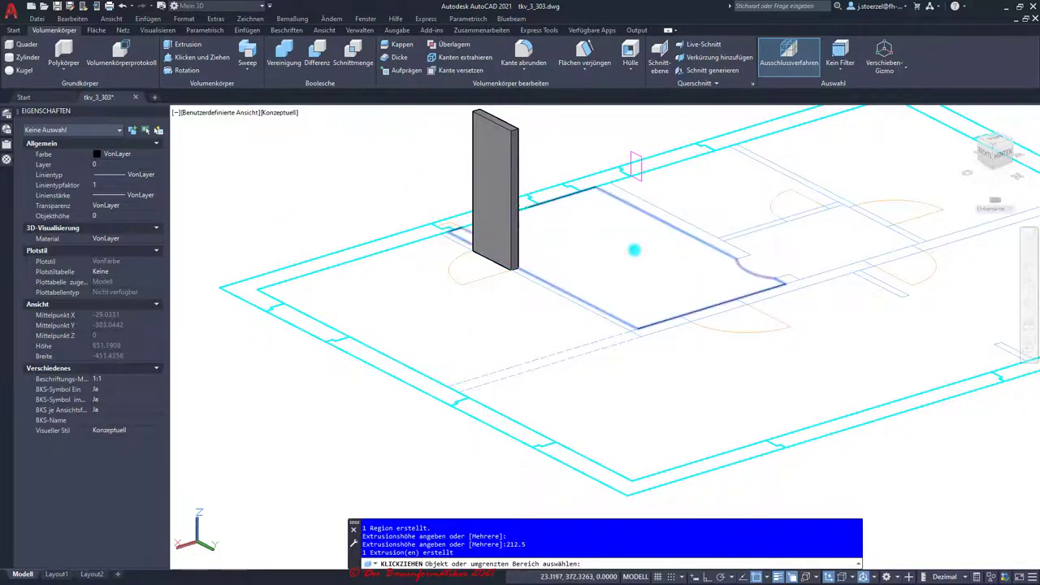
scroll(627, 255, down, 3)
scroll(627, 255, down, 2)
Extrude two more interior wall pieces to the same height as the first
shift+middle_drag(642, 268, 665, 320)
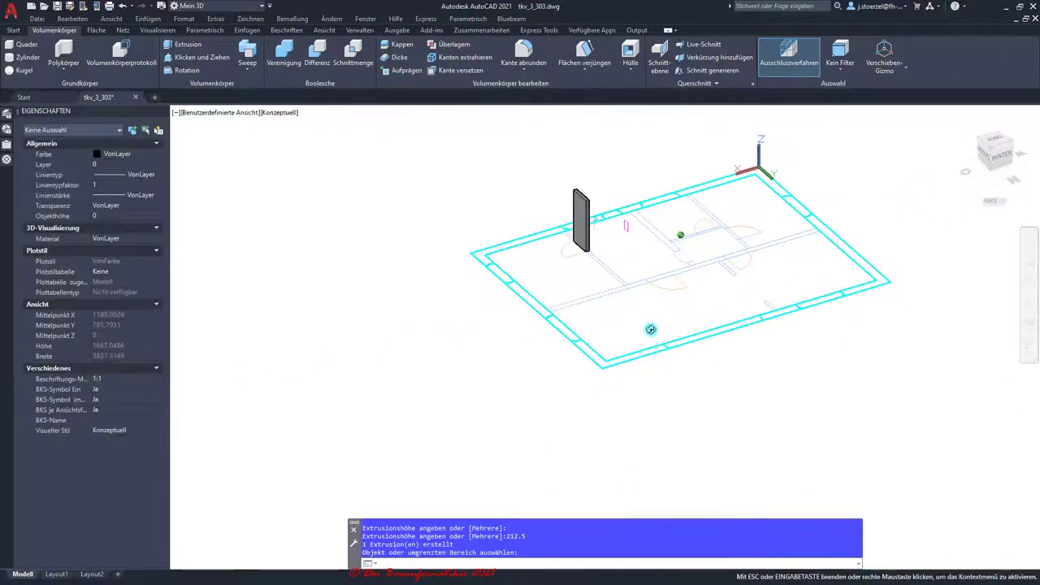
scroll(690, 244, up, 2)
scroll(671, 266, up, 2)
scroll(672, 266, up, 2)
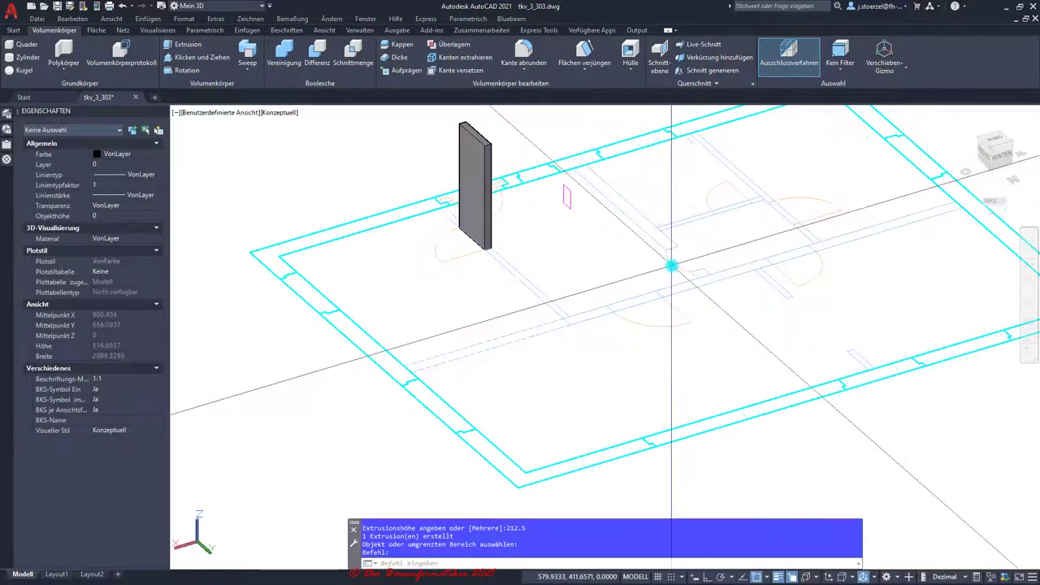
shift+middle_drag(697, 249, 659, 300)
key(Return)
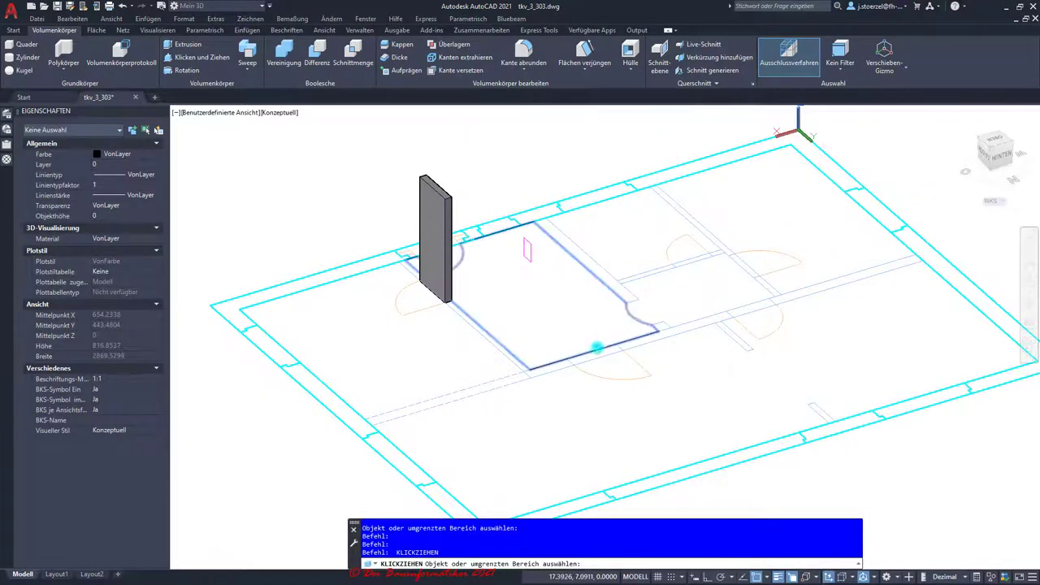
click(595, 355)
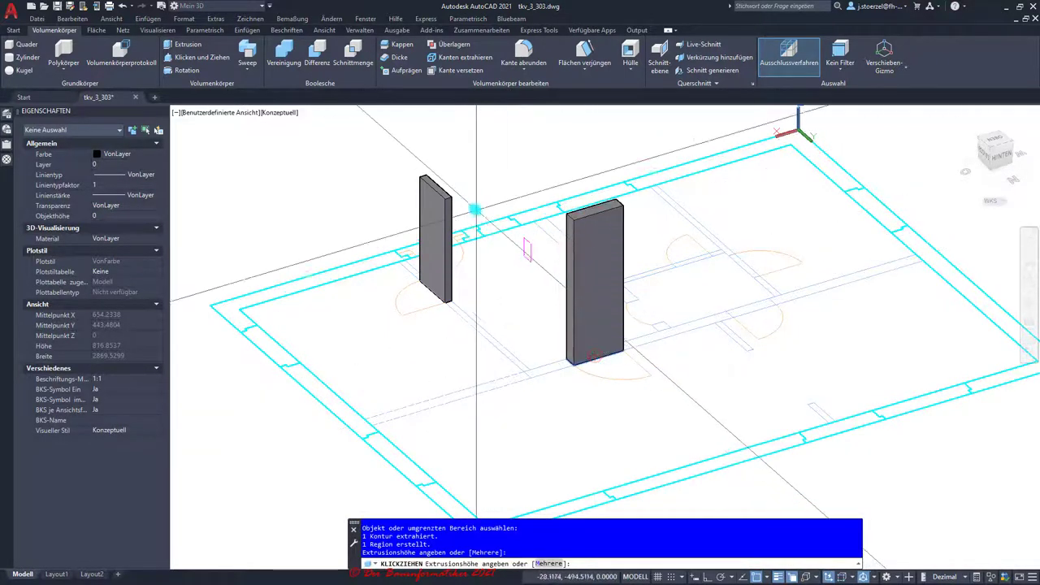
click(453, 200)
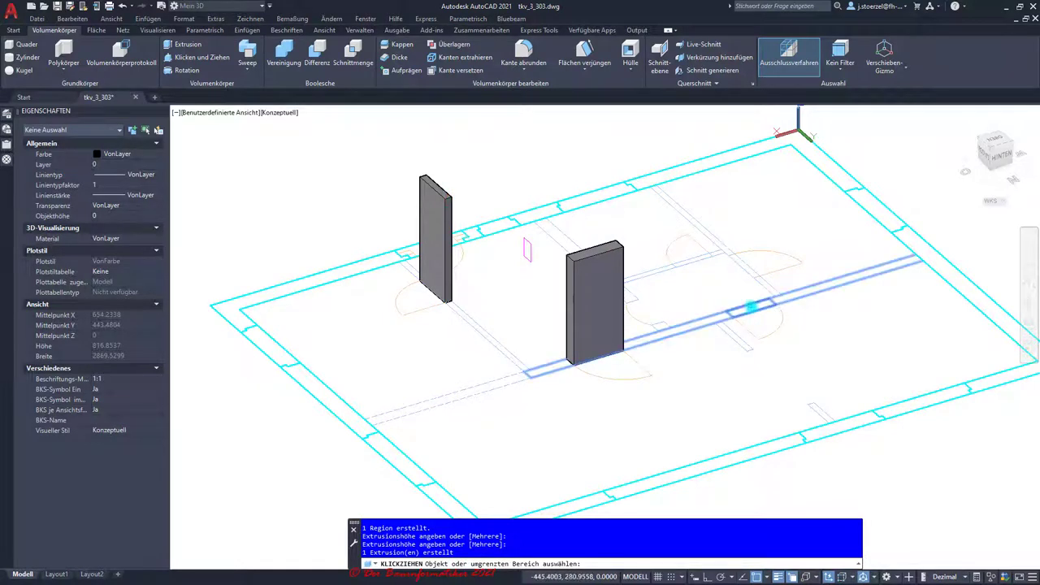
click(756, 305)
click(617, 246)
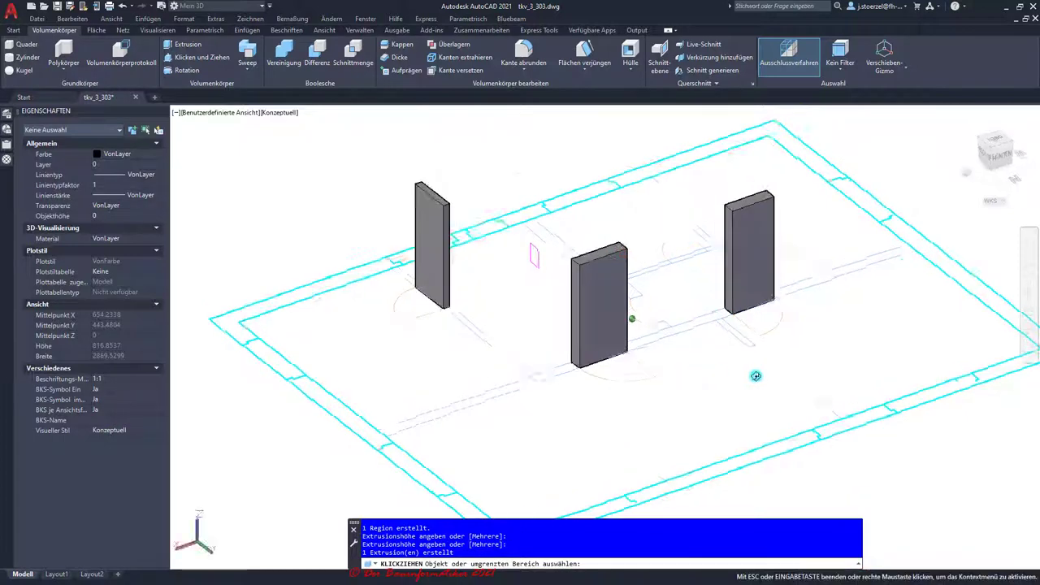
Extrude the small and short wall pieces to match the neighbouring wall height
shift+middle_drag(710, 313, 963, 391)
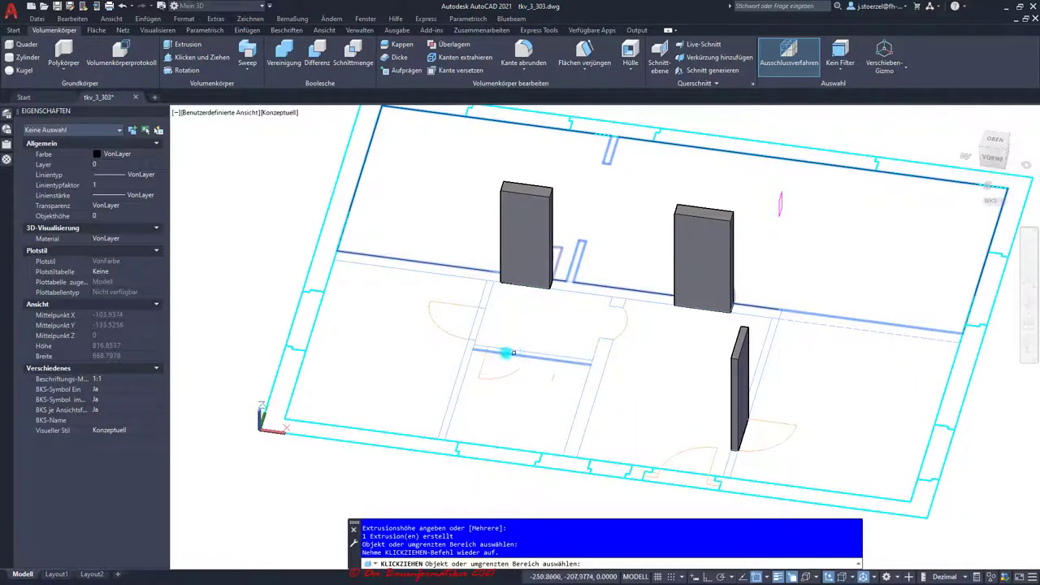
scroll(508, 352, up, 3)
click(508, 351)
scroll(529, 325, down, 5)
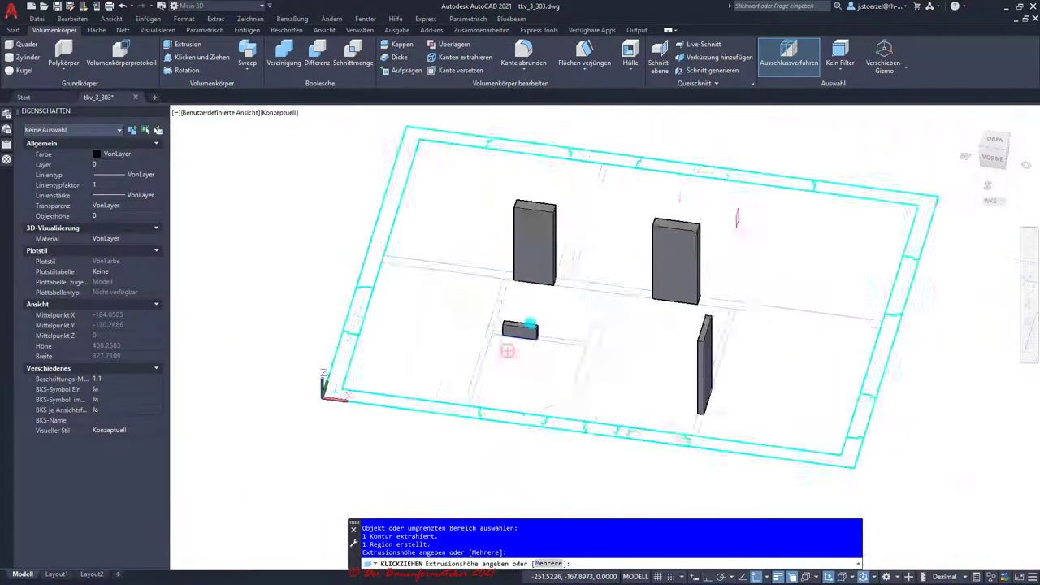
scroll(569, 249, down, 3)
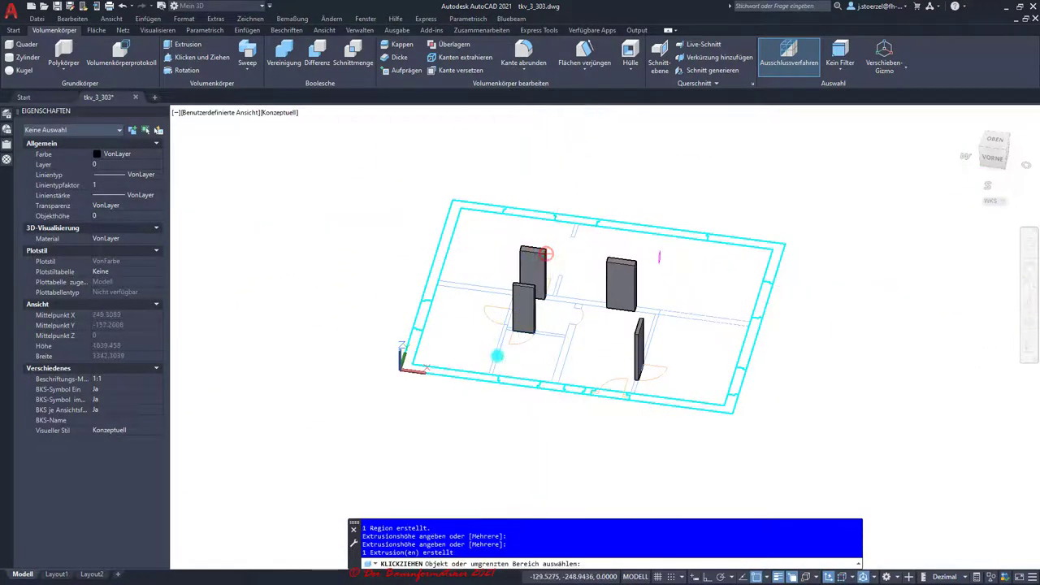
scroll(497, 320, up, 4)
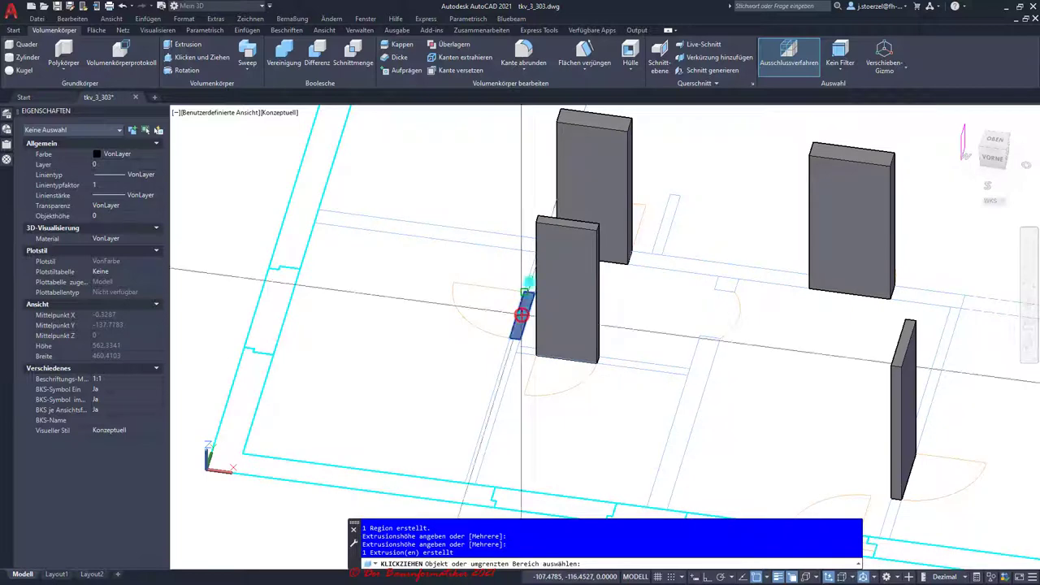
click(523, 314)
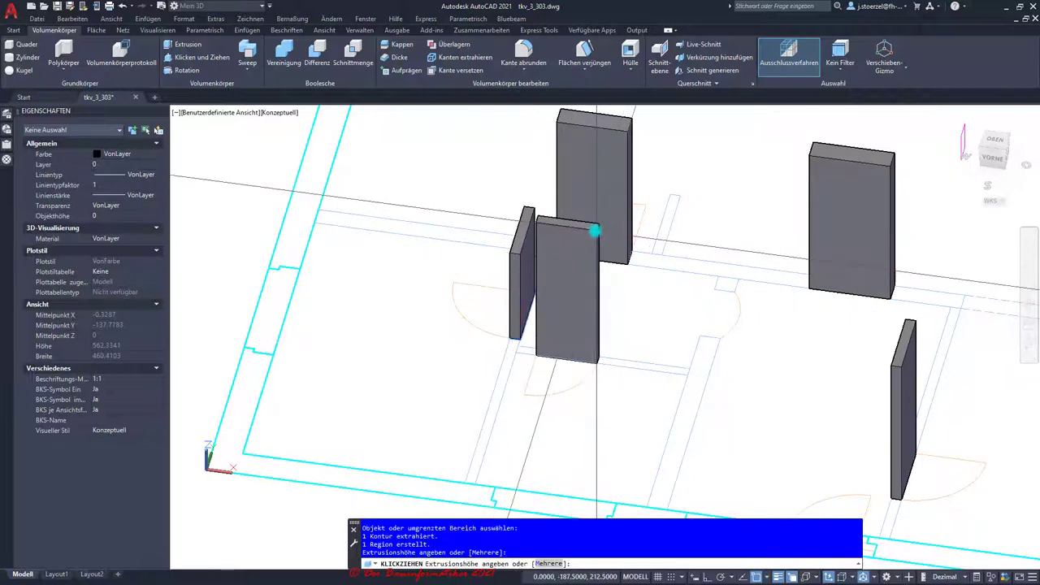
click(596, 227)
scroll(545, 248, down, 5)
mouse_move(790, 326)
shift+middle_down()
mouse_move(653, 367)
mouse_move(602, 346)
mouse_move(718, 365)
mouse_move(696, 377)
shift+middle_up()
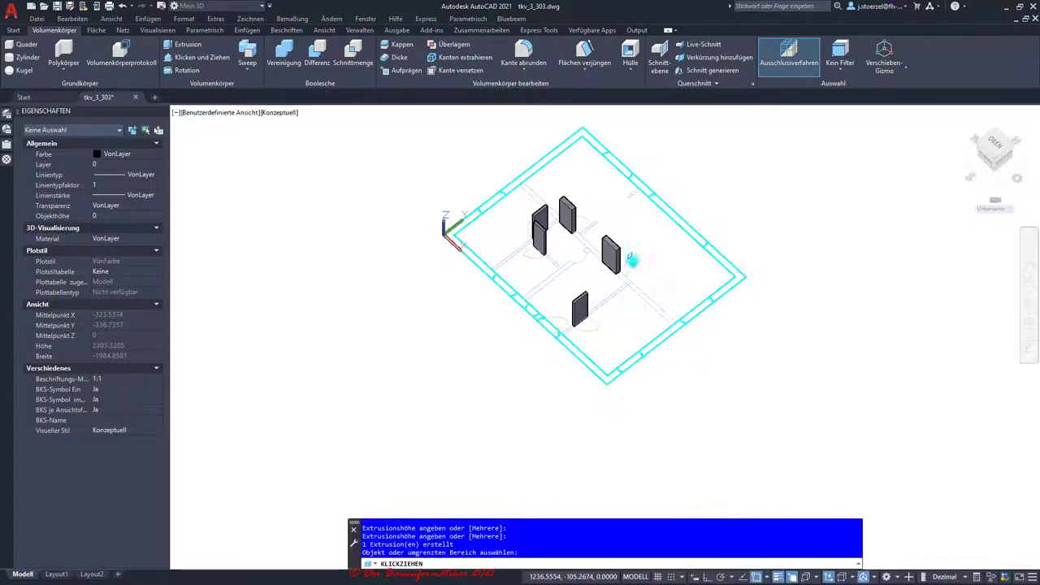
scroll(623, 244, up, 2)
scroll(622, 241, up, 2)
scroll(569, 244, up, 2)
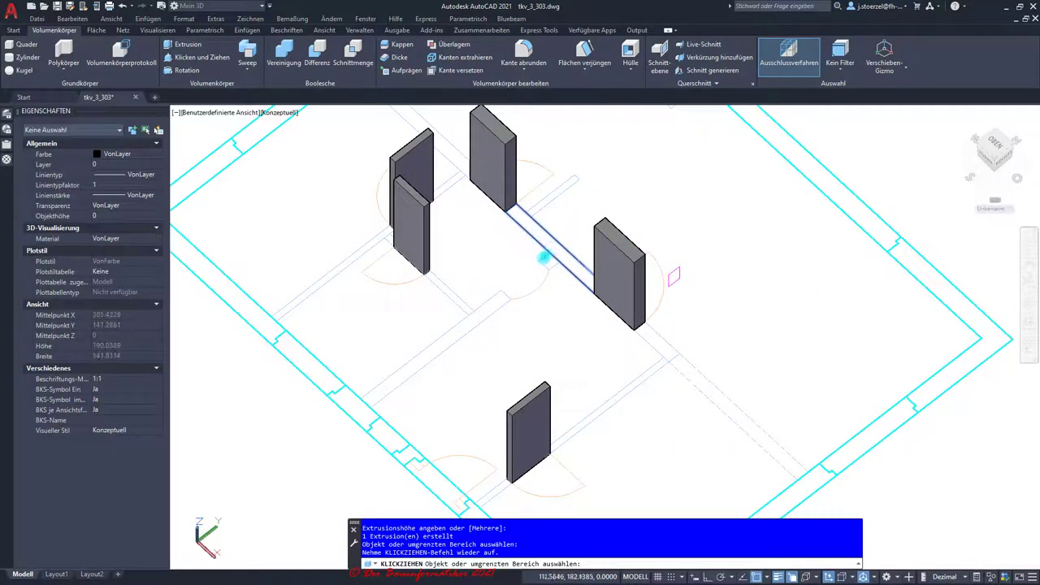
Select the Tuer25 door block between the walls by its base grip
key(Escape)
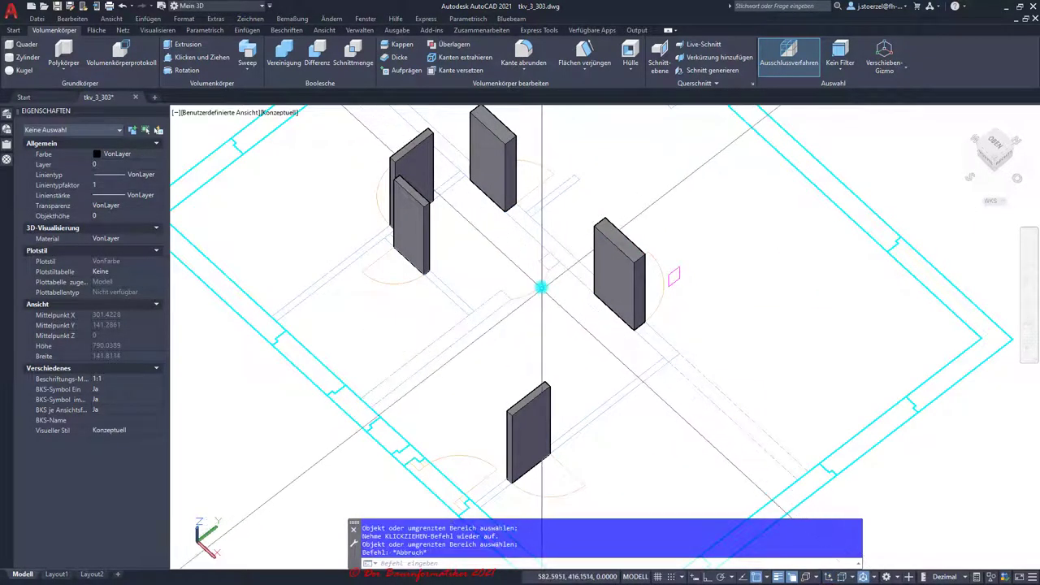
click(541, 285)
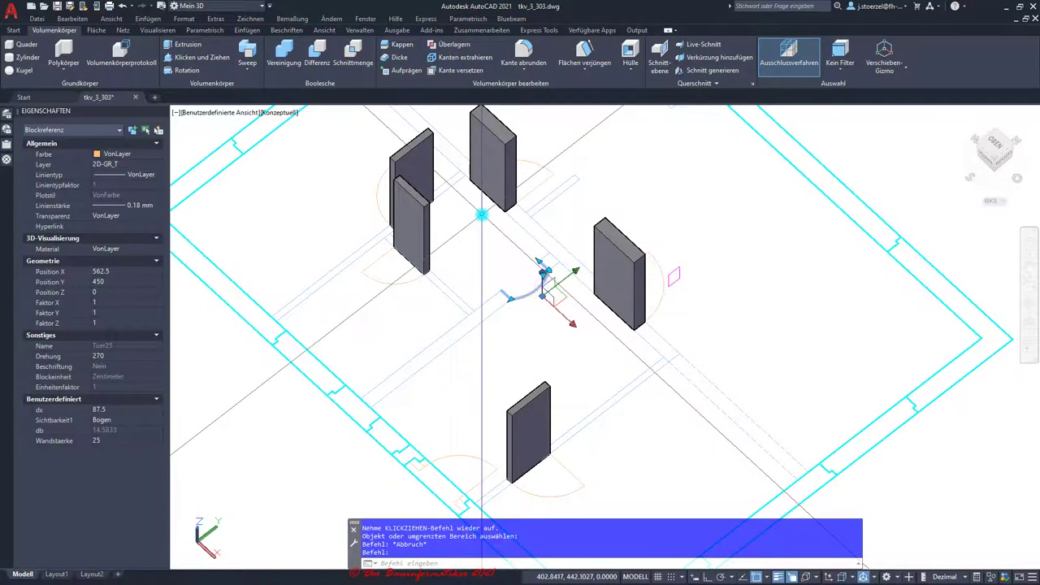
scroll(511, 289, up, 2)
scroll(514, 283, up, 1)
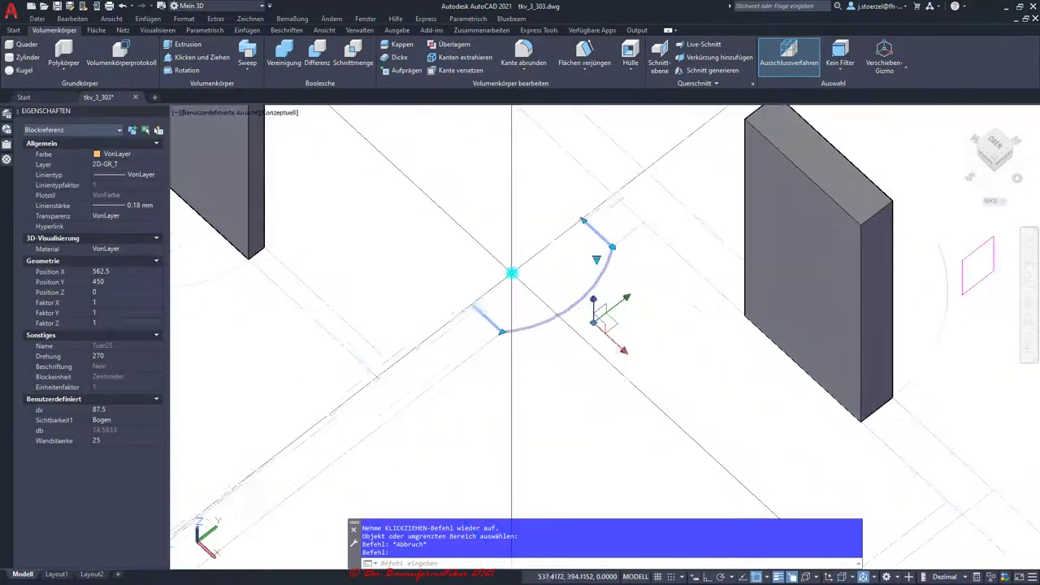
scroll(509, 269, down, 2)
scroll(514, 265, down, 1)
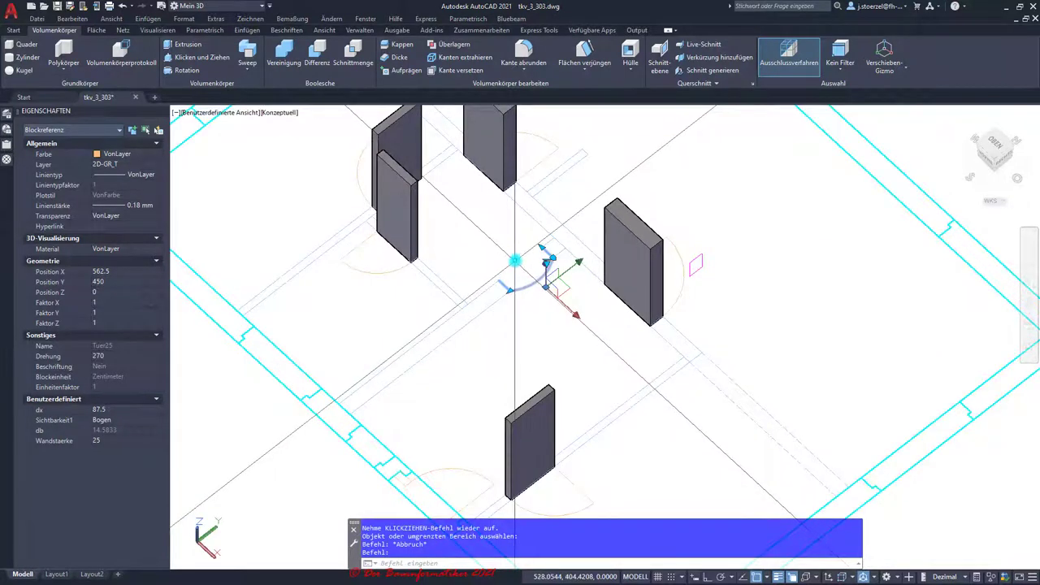
key(Escape)
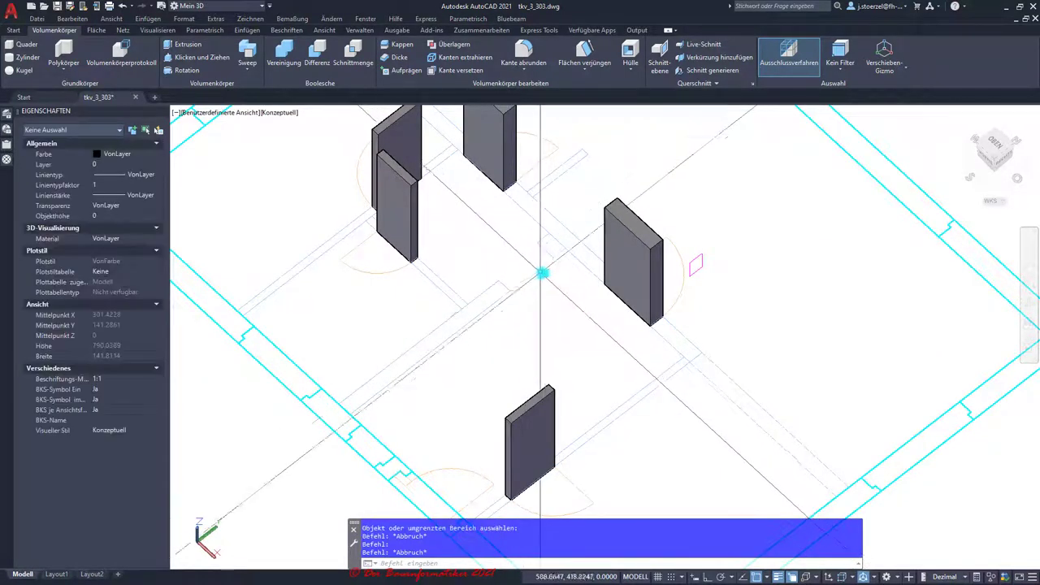
click(543, 274)
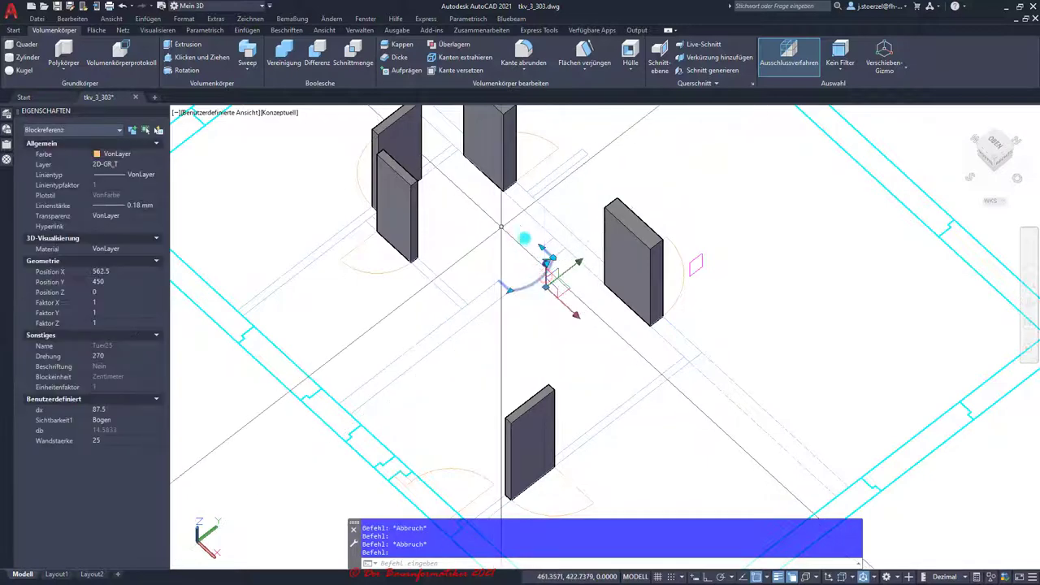
click(551, 285)
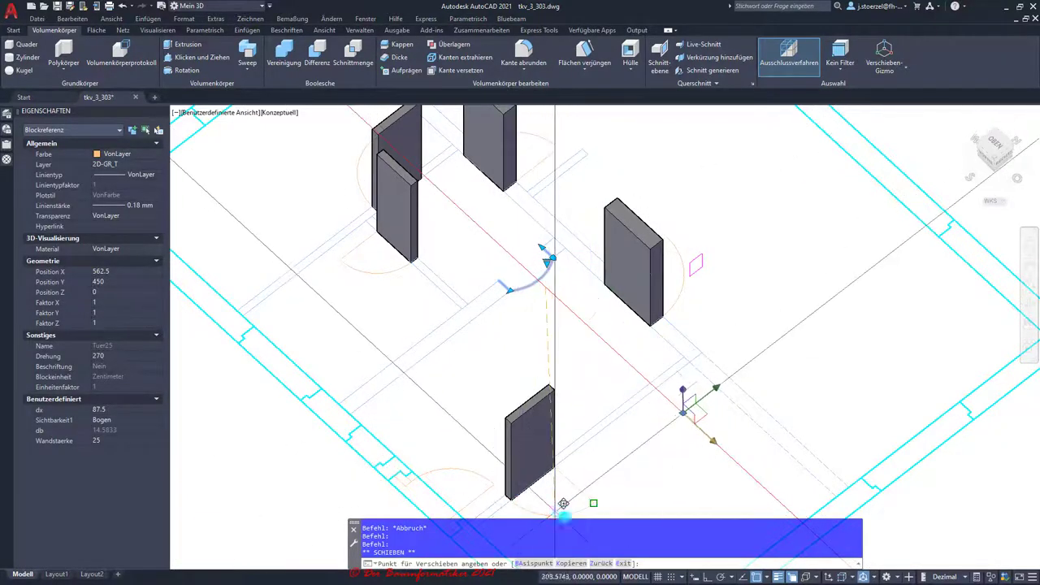
Copy the door block 212.5 units along the wall and select the new copy
click(571, 563)
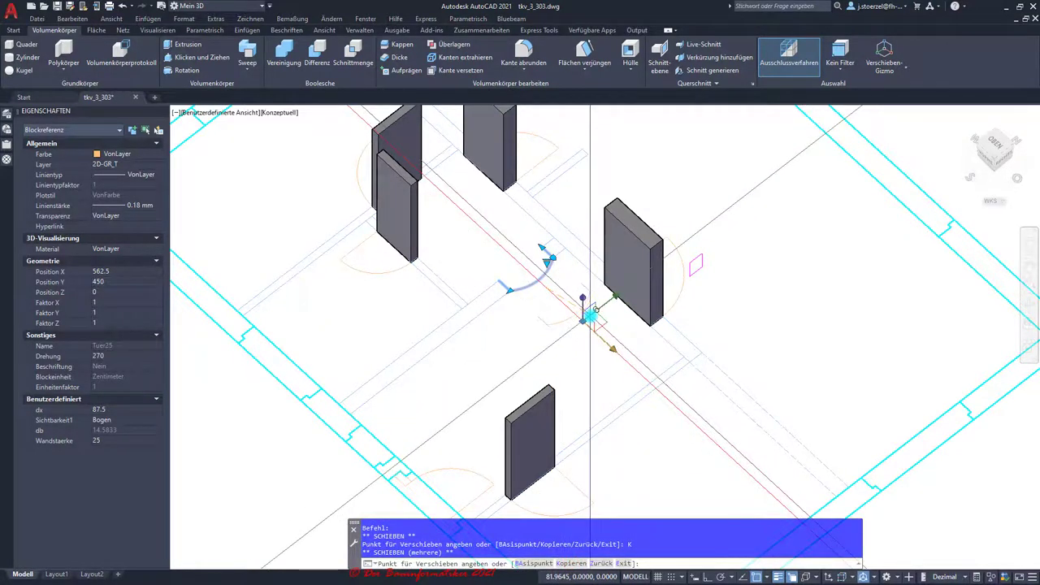
text(2)
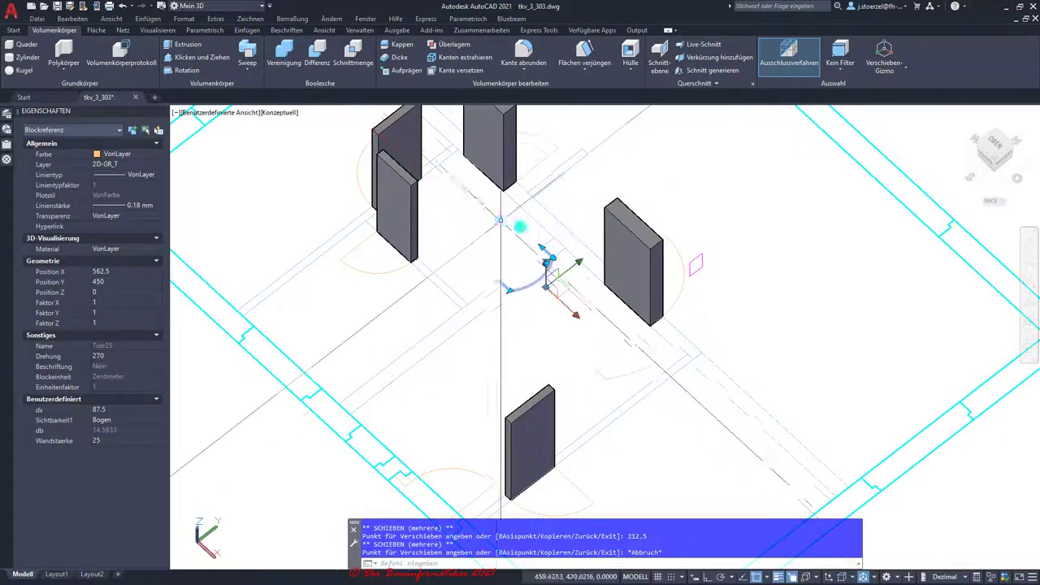
key(Escape)
key(Escape)
click(644, 340)
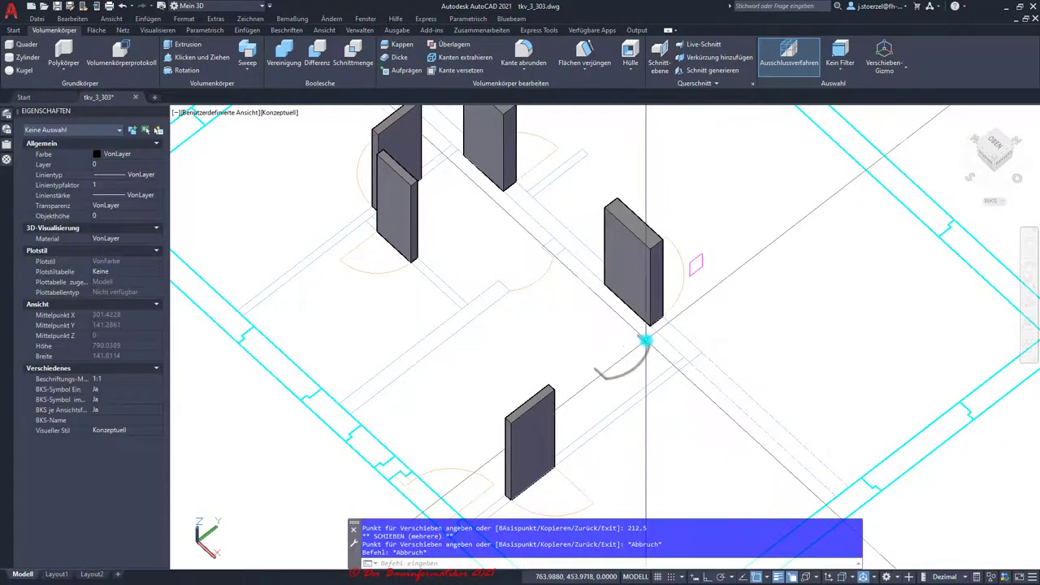
key(Escape)
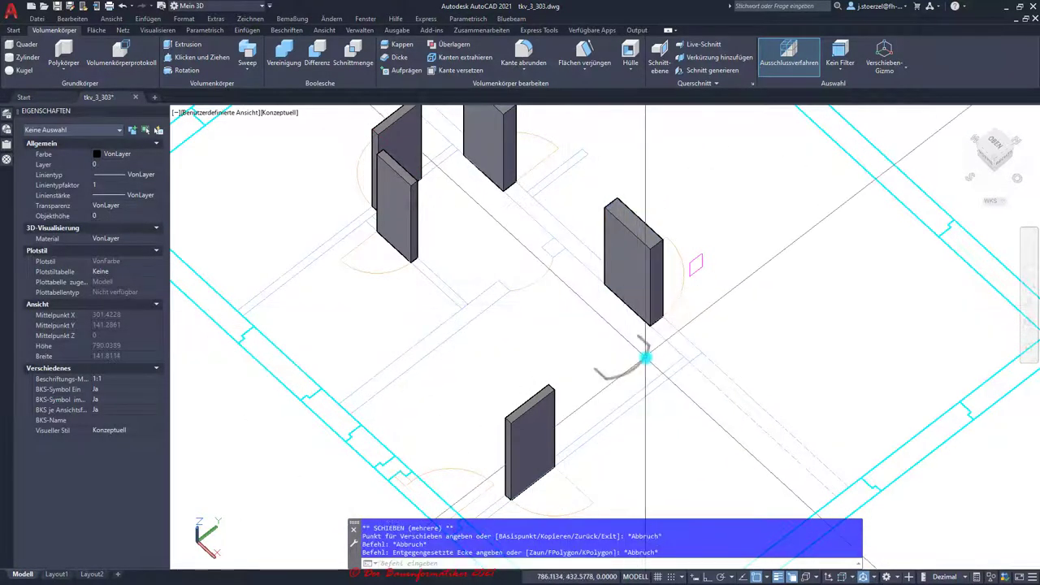
click(645, 358)
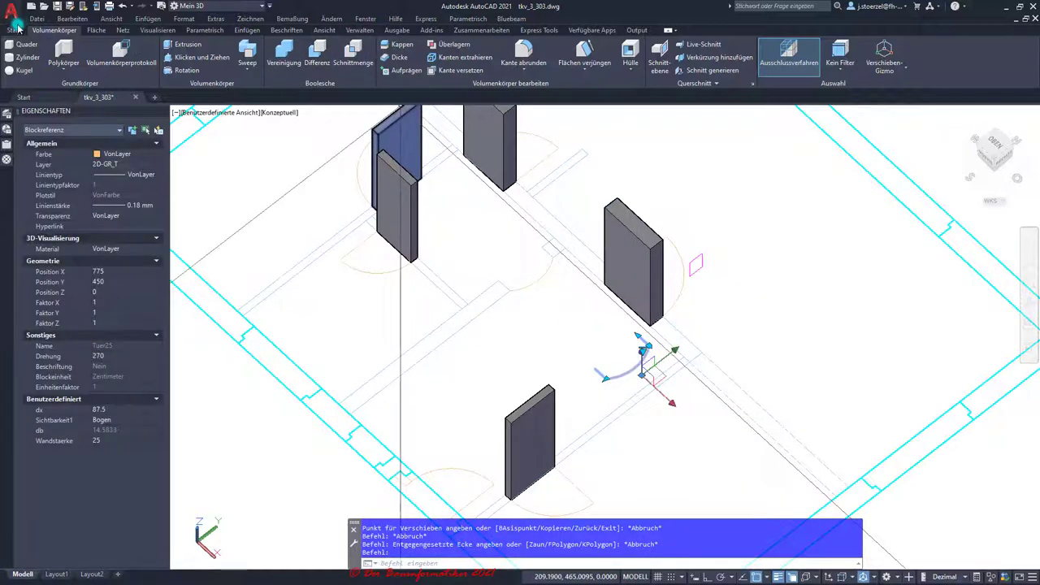
Explode the copied Tuer25 block with Ursprung from the expanded Ändern panel
scroll(283, 48, up, 1)
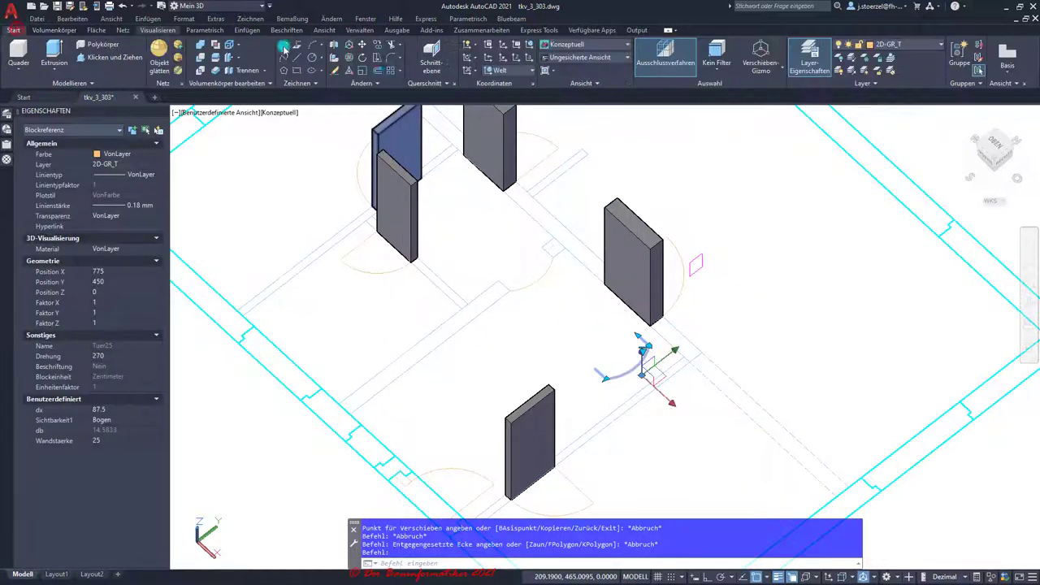
click(373, 83)
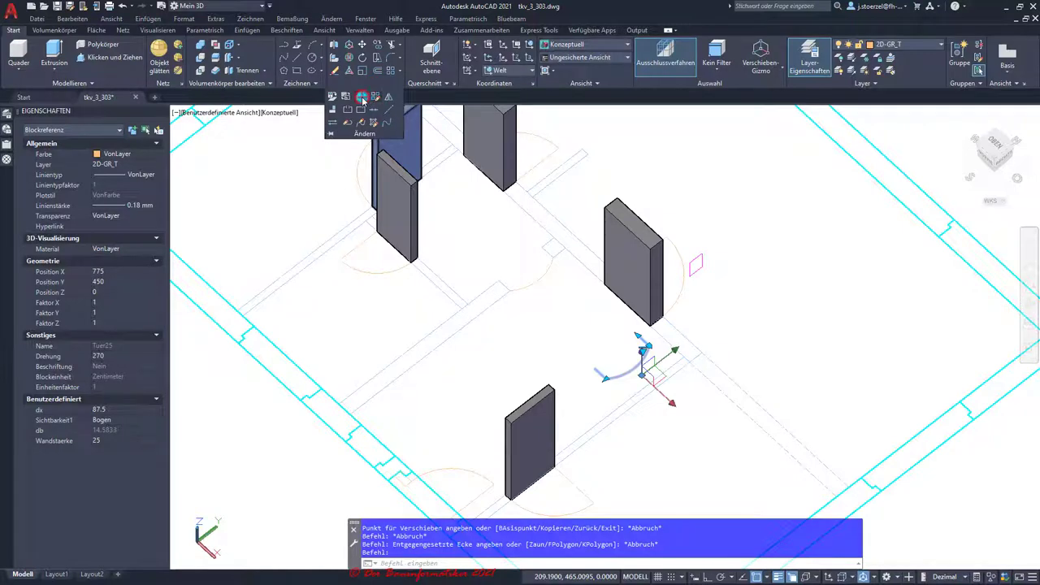
click(362, 97)
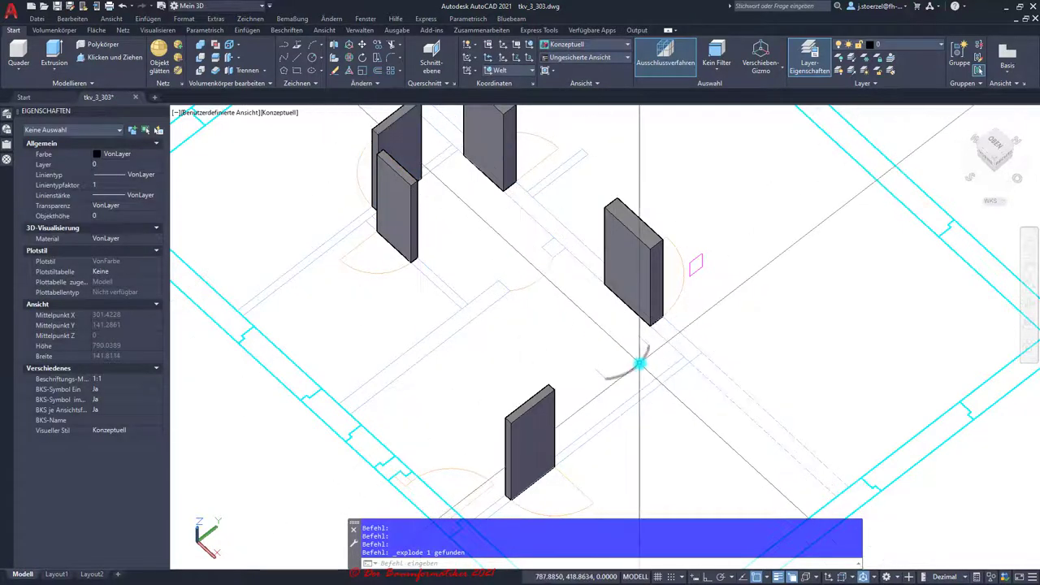
key(Escape)
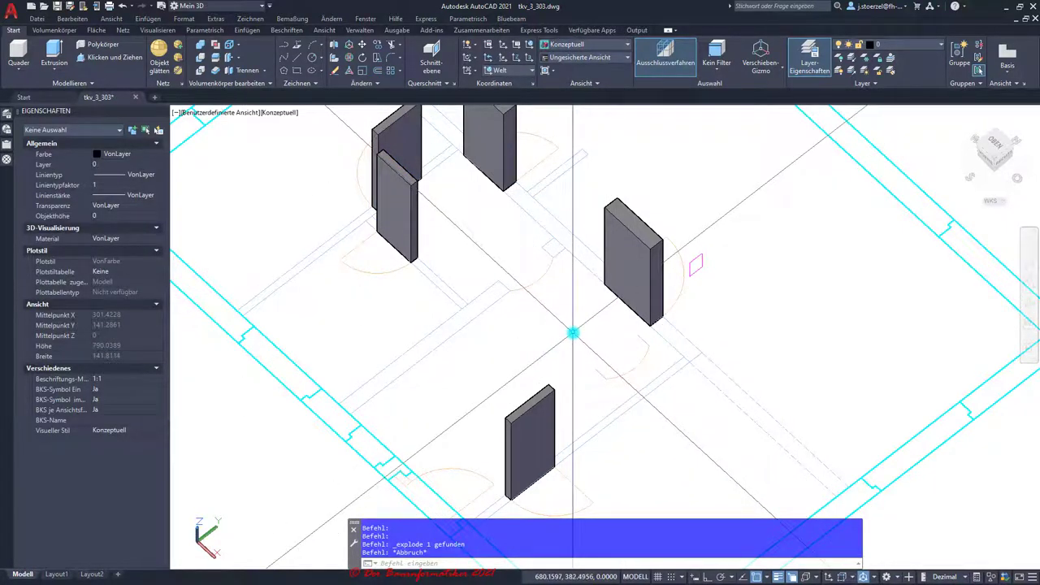
scroll(573, 332, up, 2)
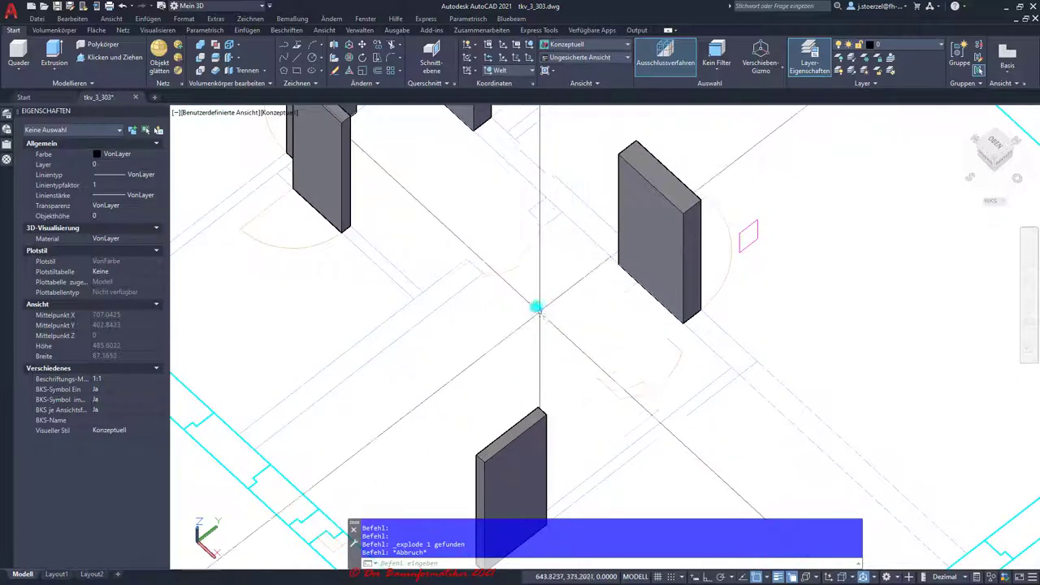
click(608, 389)
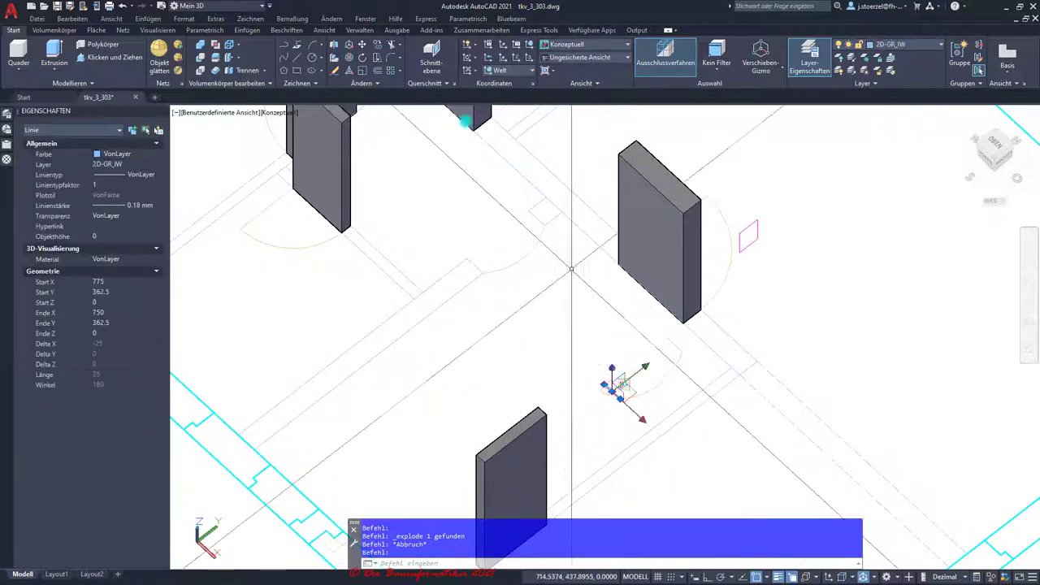
Inspect the exploded door's short jamb lines from the left side view
key(Escape)
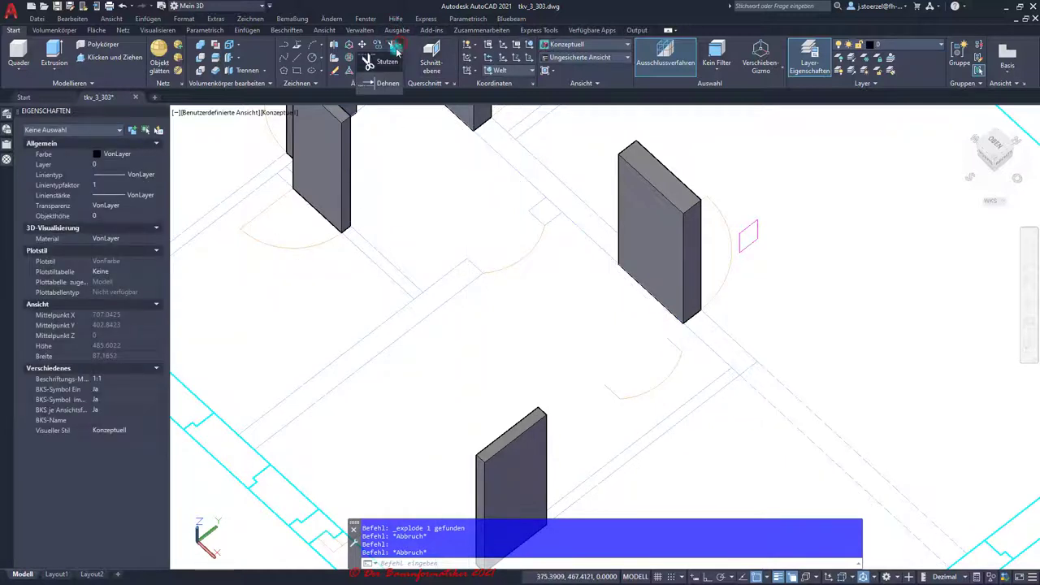
click(609, 387)
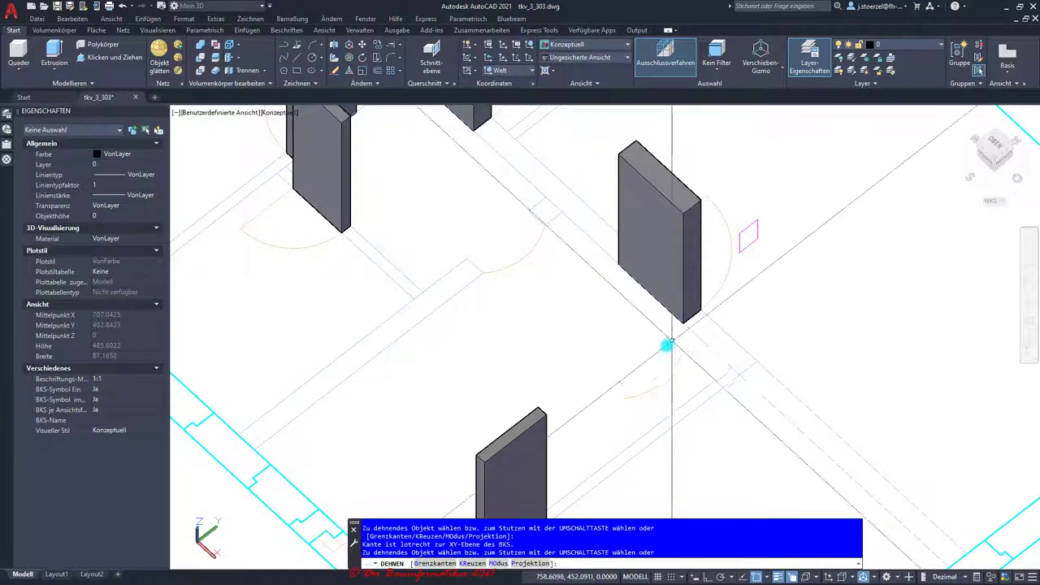
key(Escape)
key(Escape)
click(673, 346)
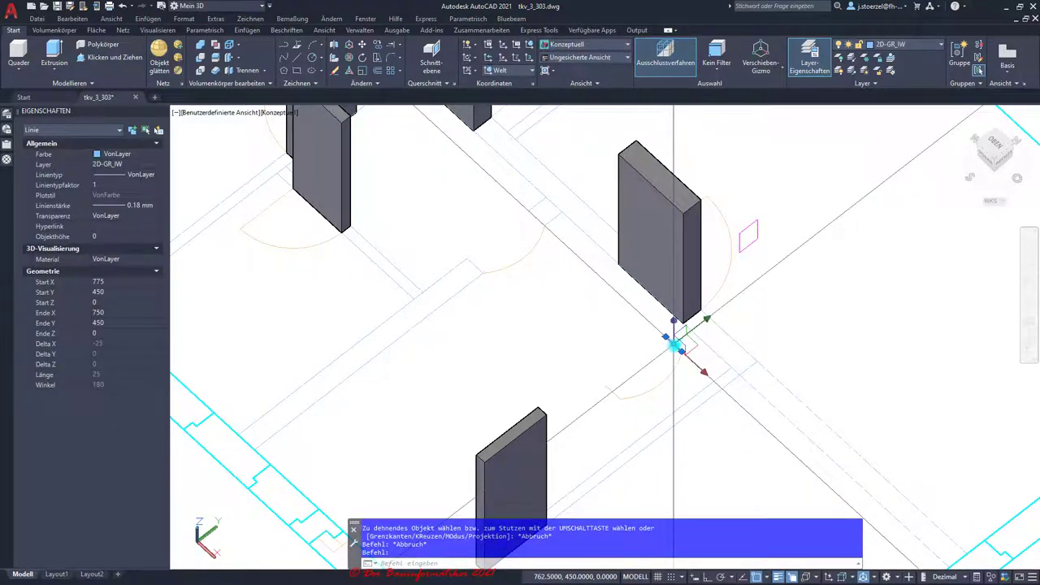
click(991, 140)
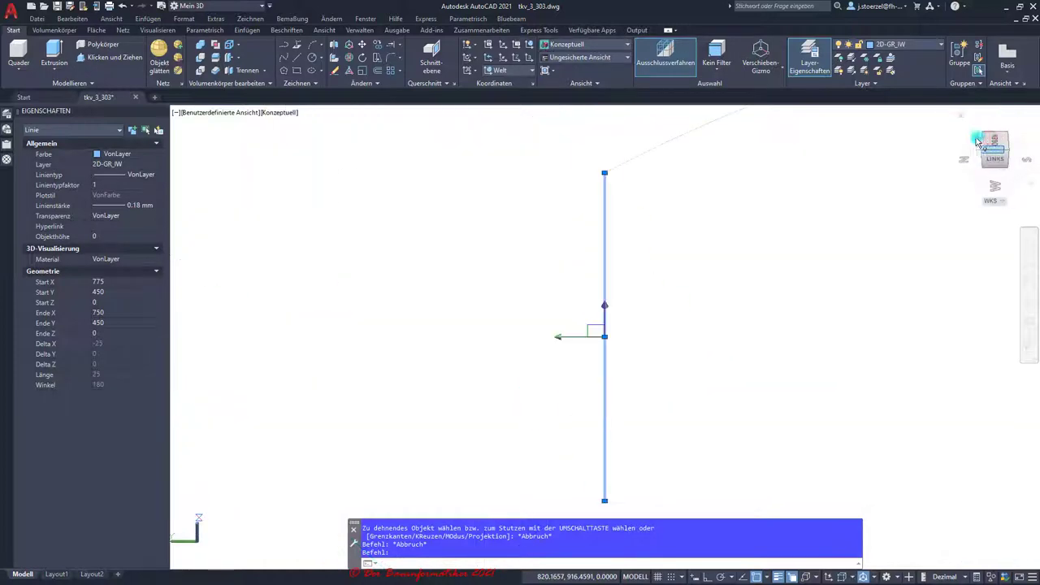
scroll(611, 259, down, 5)
key(Escape)
key(Escape)
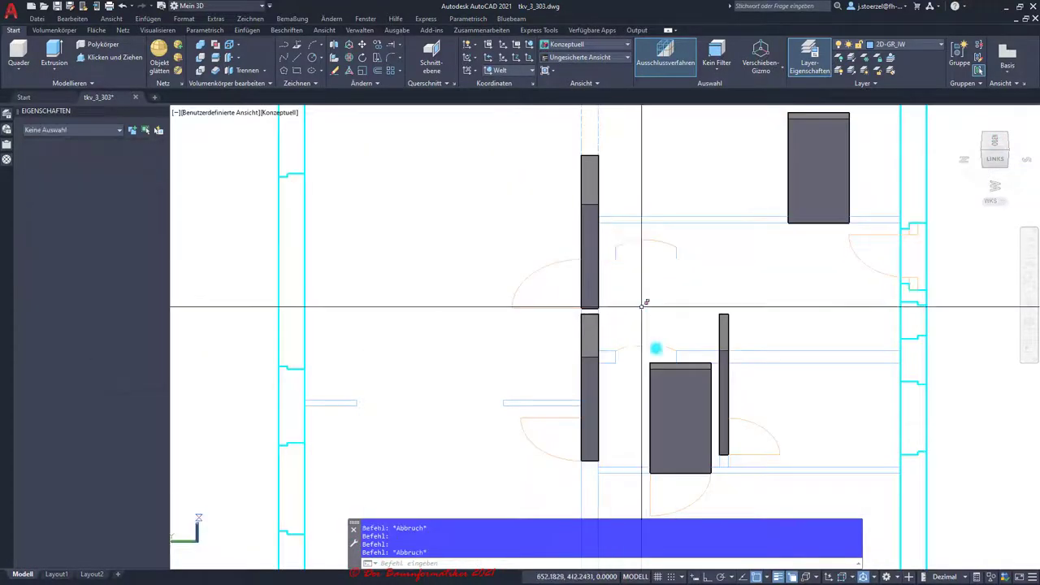
scroll(643, 309, up, 1)
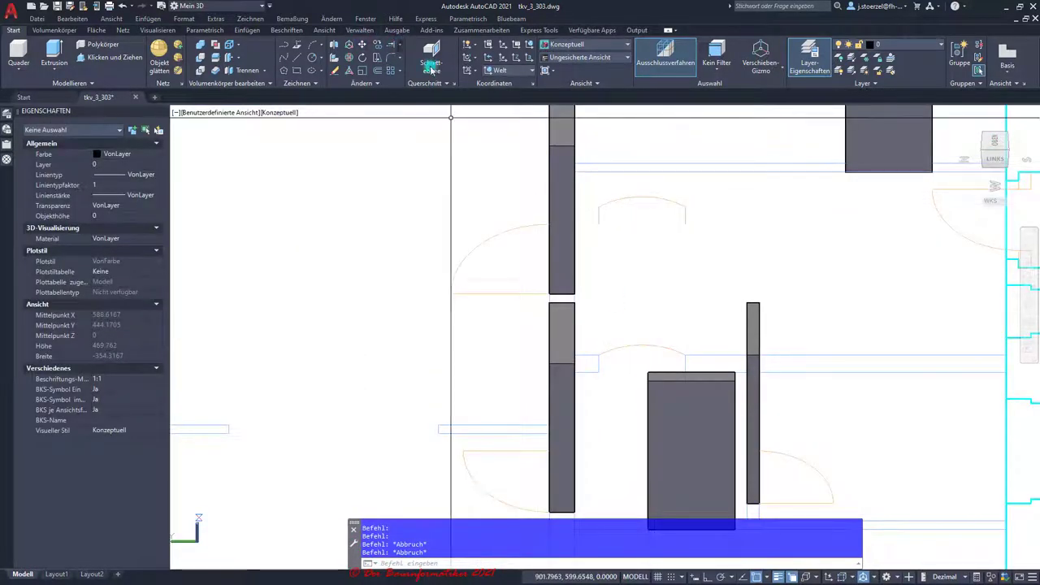
click(599, 213)
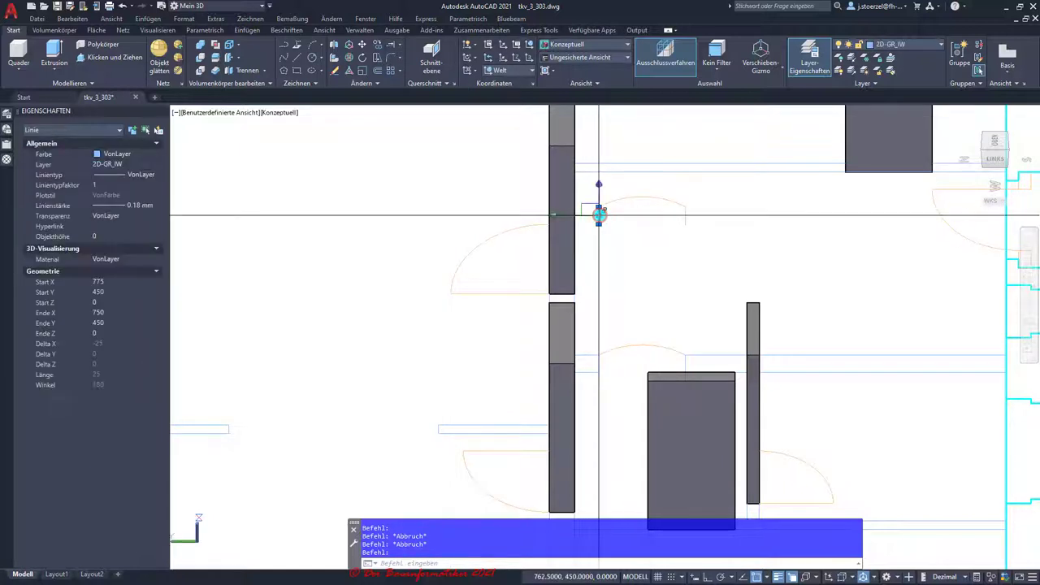
key(Escape)
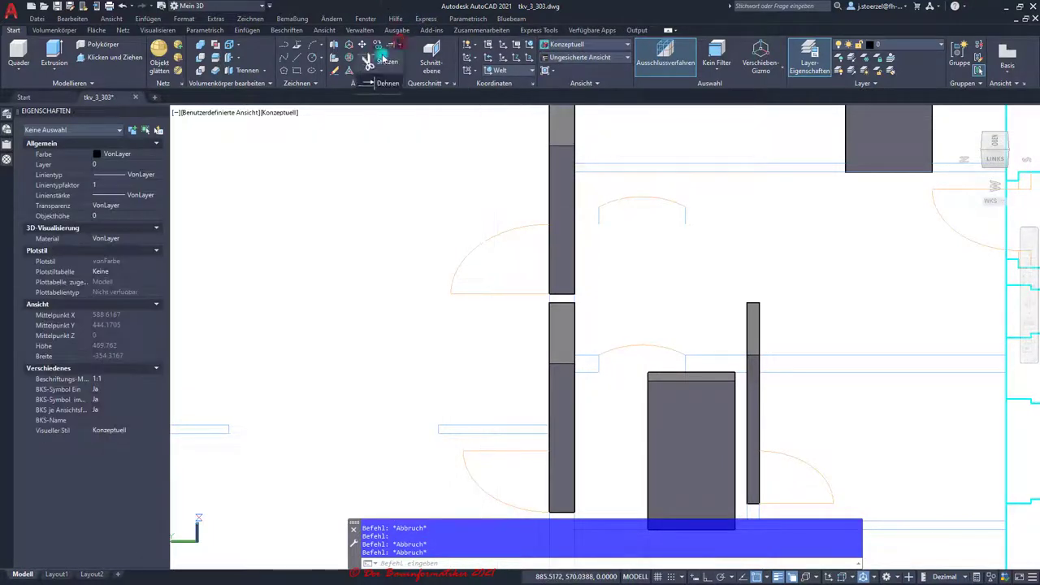
Extend the short door line and the outline line to the wall boundary
click(381, 86)
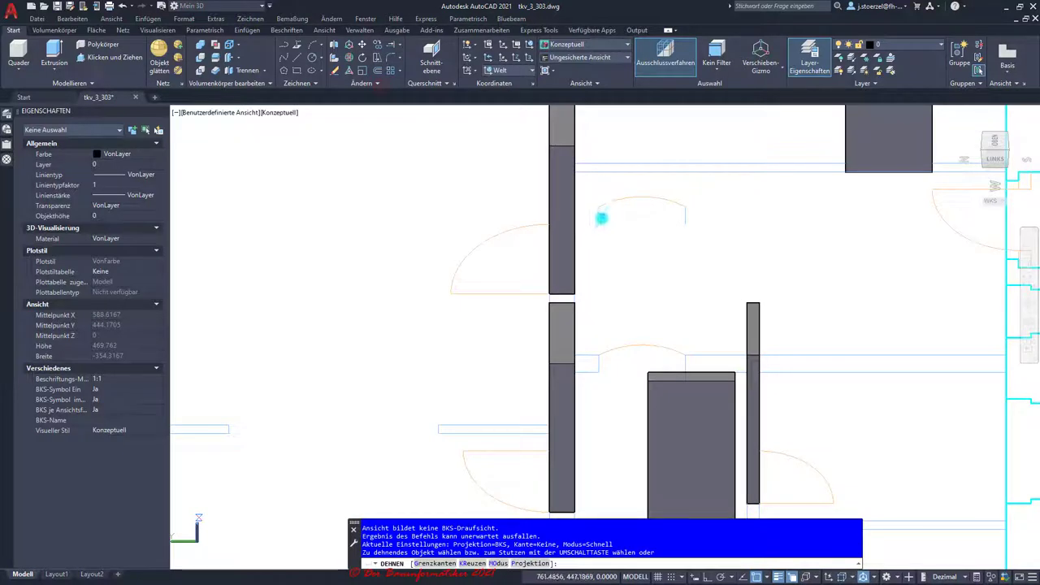
click(599, 222)
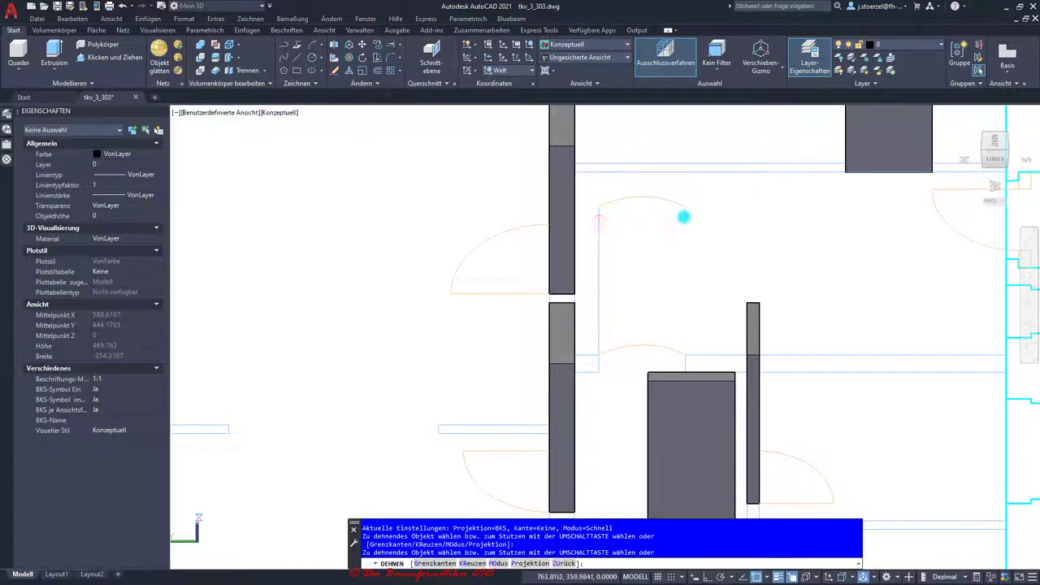
click(686, 217)
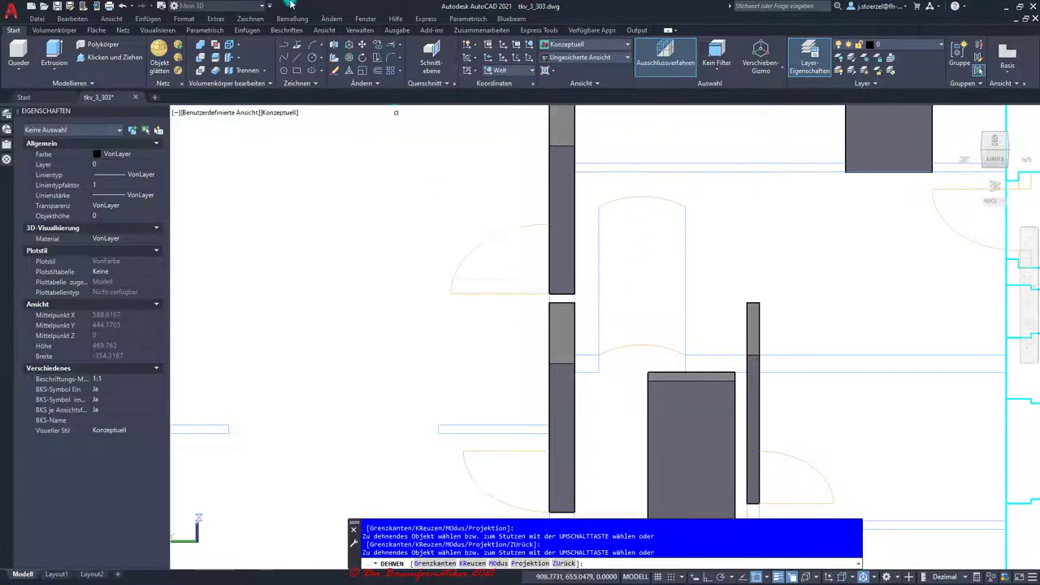
key(Escape)
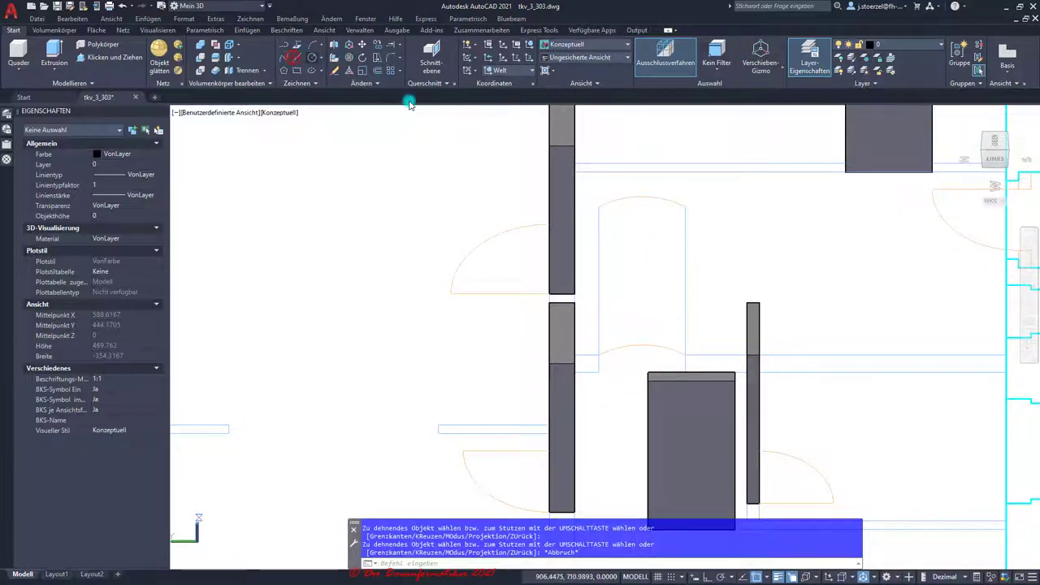
Draw a line closing the door opening, then view the walls from SW isometric
click(602, 358)
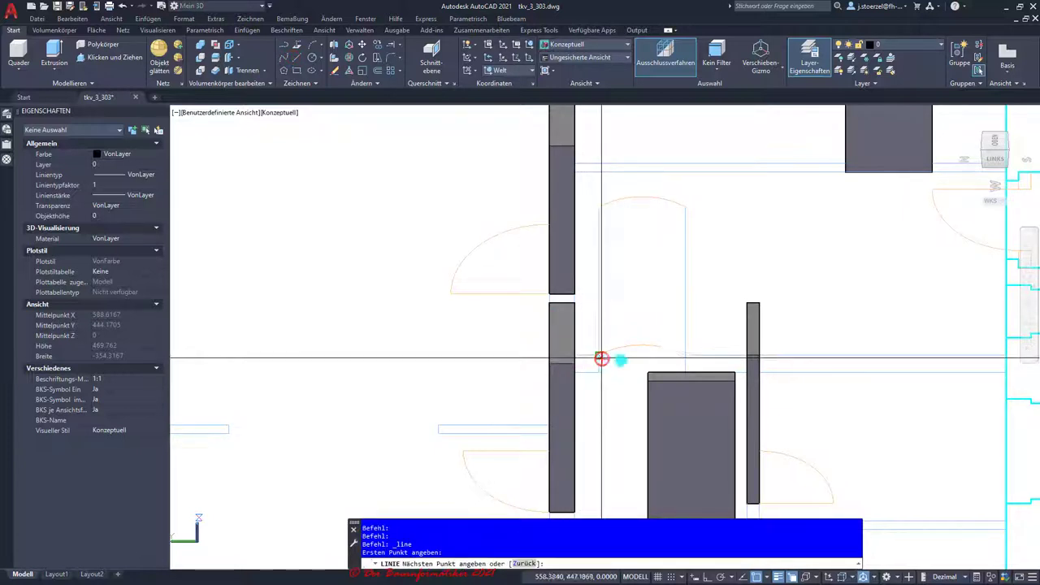
click(685, 355)
key(Escape)
key(Escape)
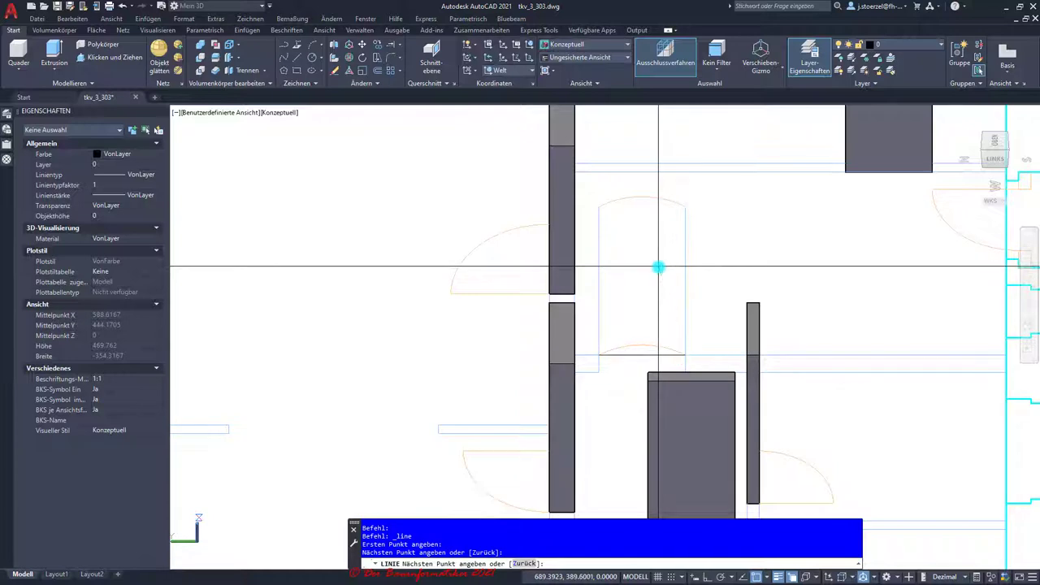
scroll(707, 254, down, 1)
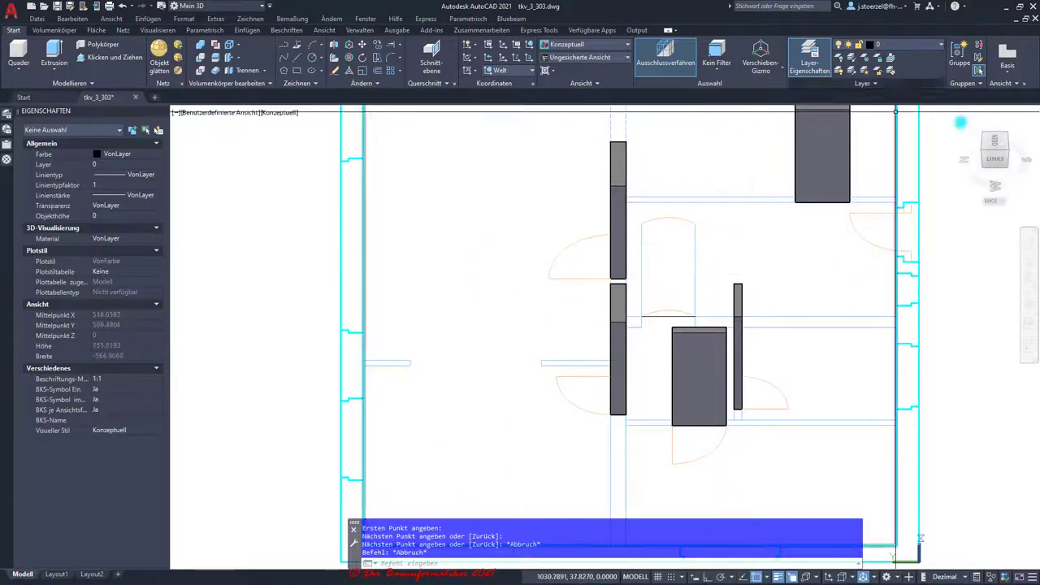
click(1008, 152)
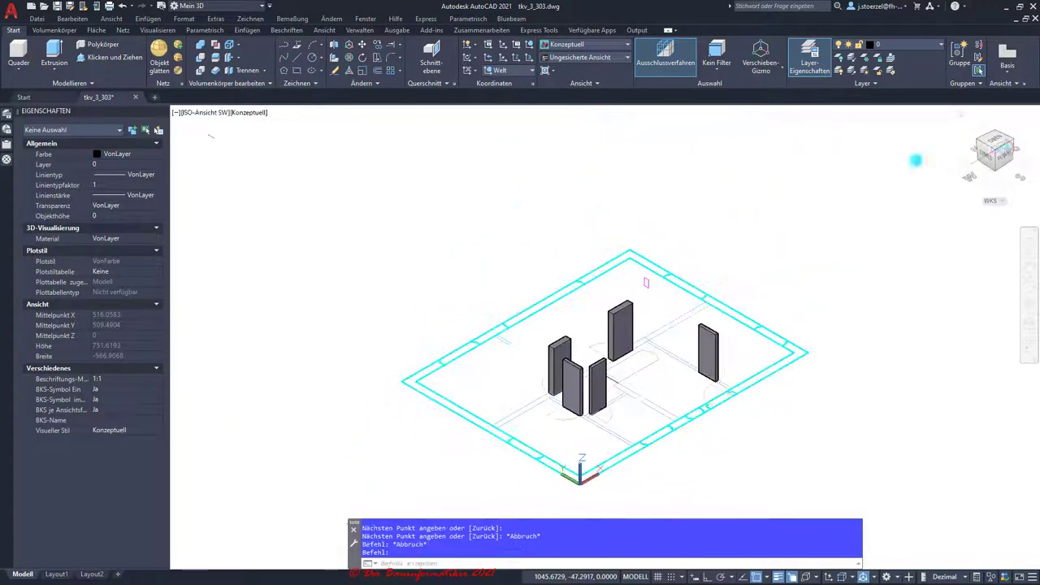
scroll(646, 364, up, 2)
scroll(646, 364, up, 2)
shift+middle_drag(634, 390, 611, 424)
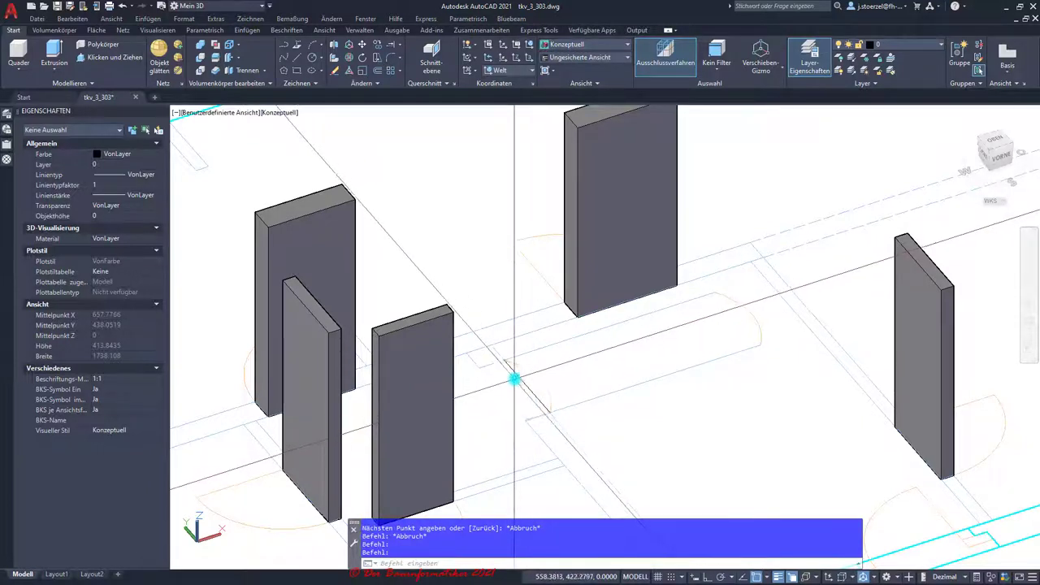
Join the diagonal, horizontal and front outline lines plus the swing arc with Verbinden
click(518, 378)
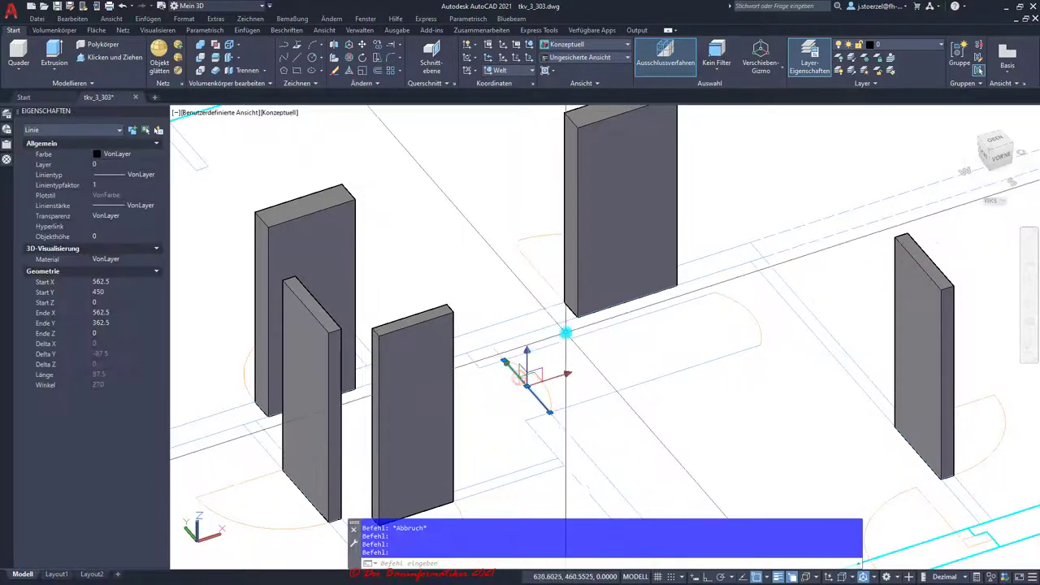
click(569, 339)
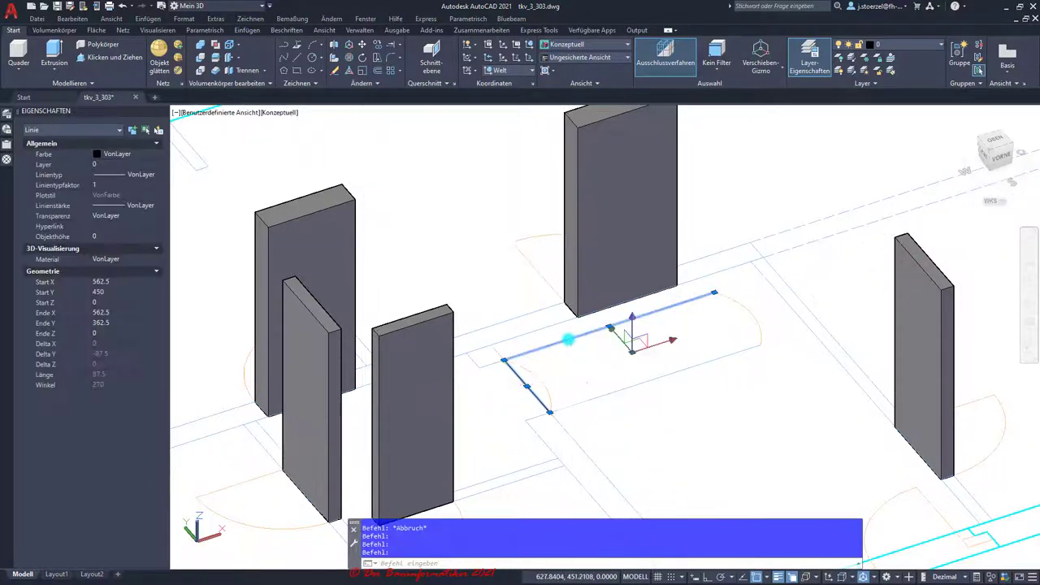
click(659, 378)
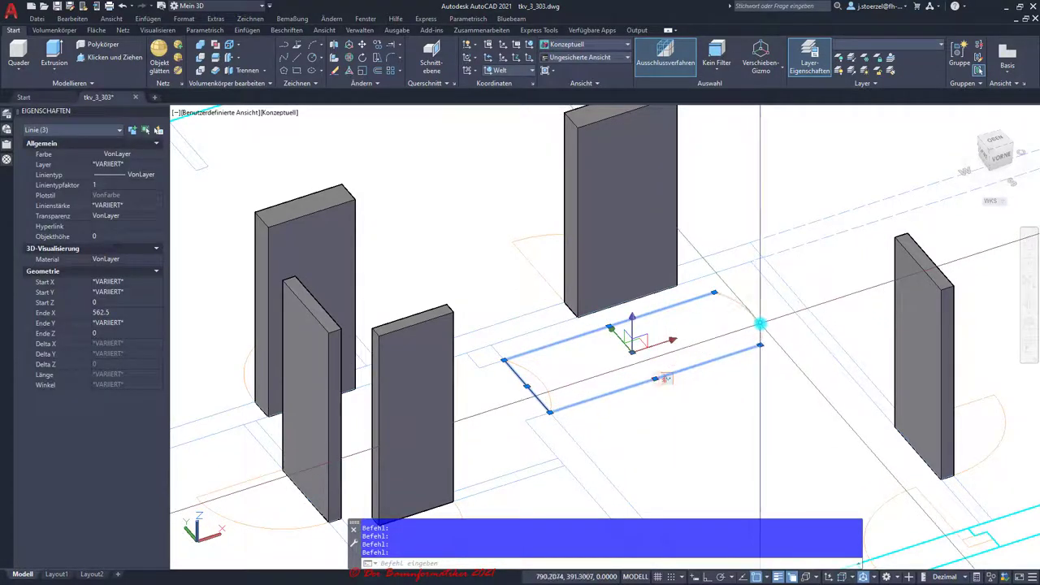
click(760, 324)
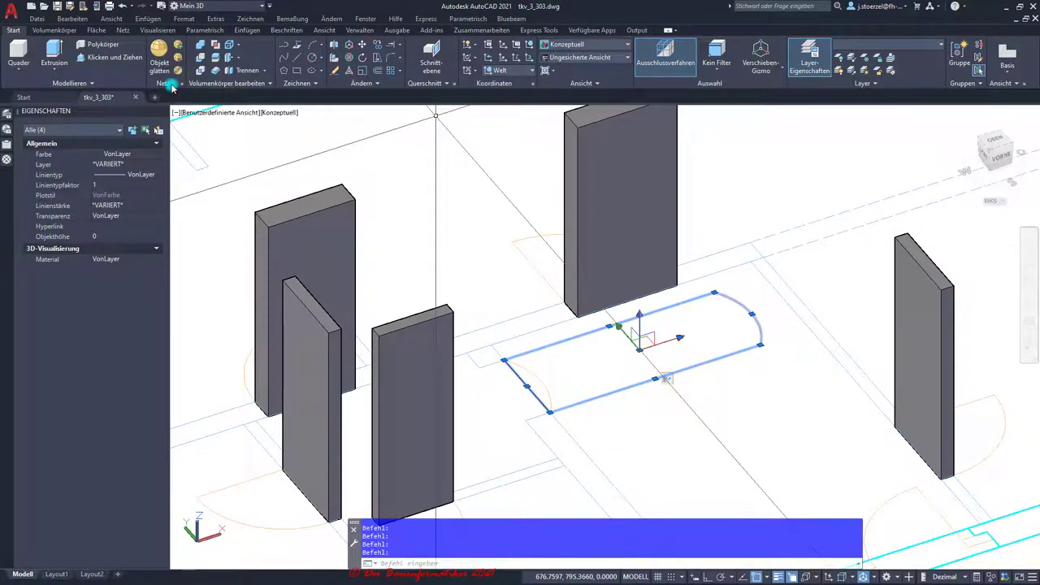
click(365, 85)
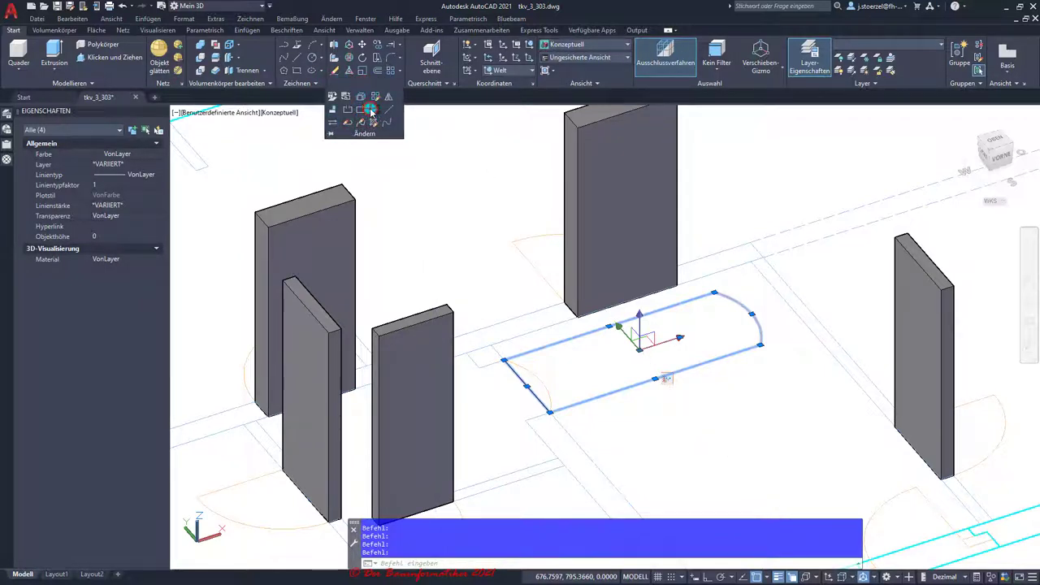
click(372, 112)
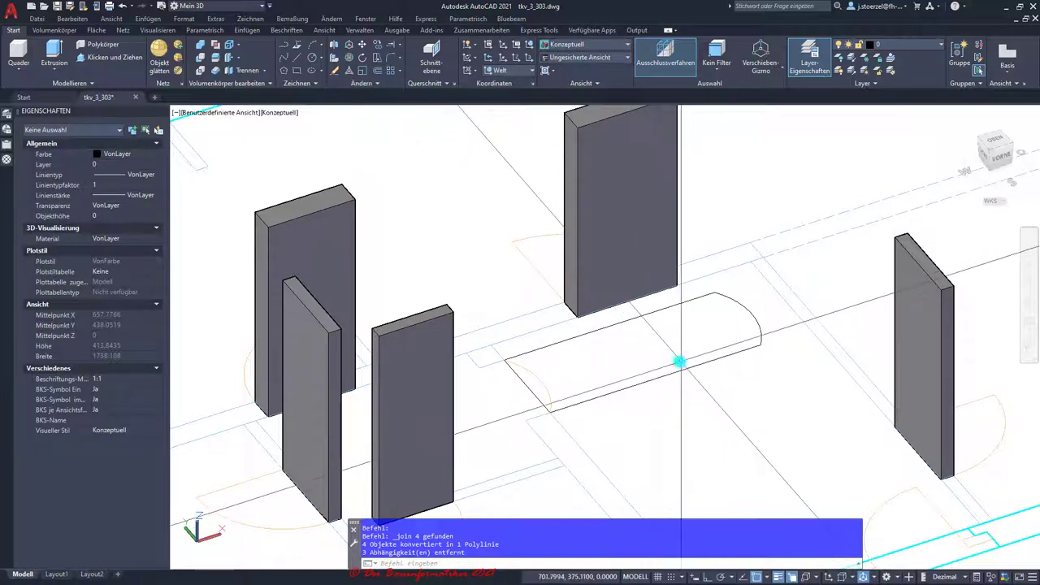
scroll(679, 362, down, 3)
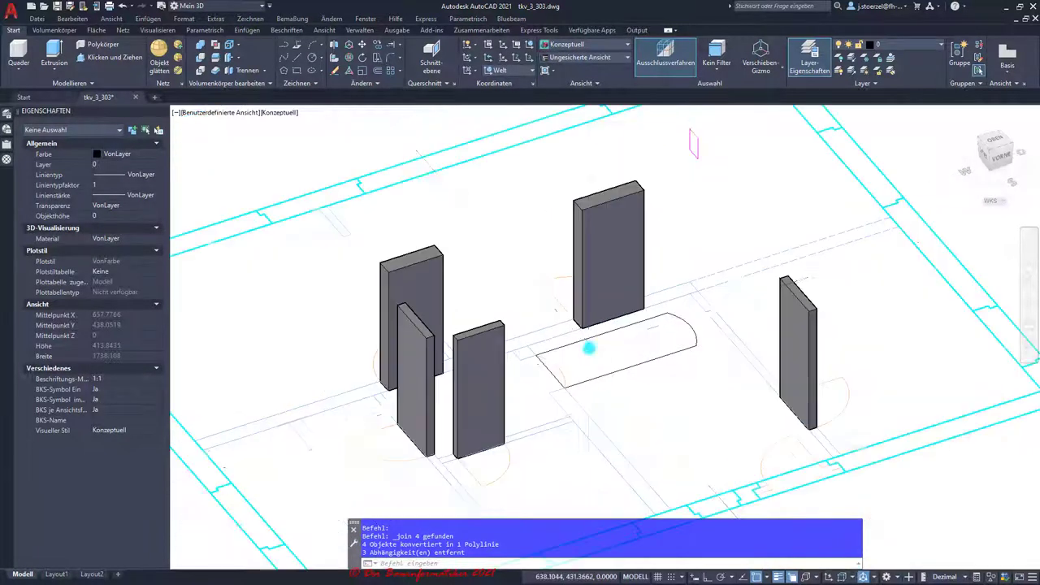
Extrude the joined door-outline polyline to a height of 25
click(57, 54)
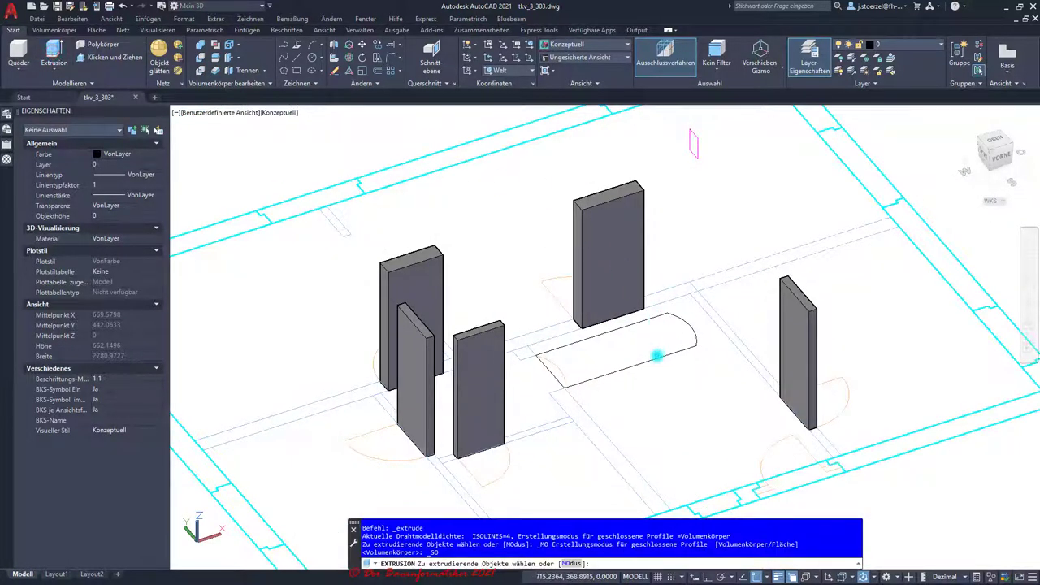
click(655, 358)
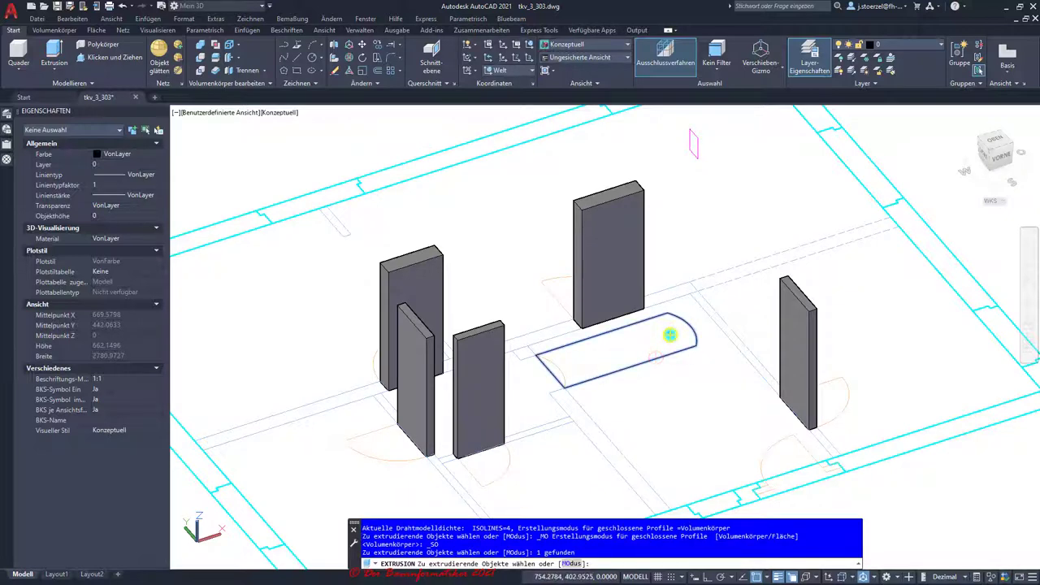
right_click(670, 334)
click(700, 343)
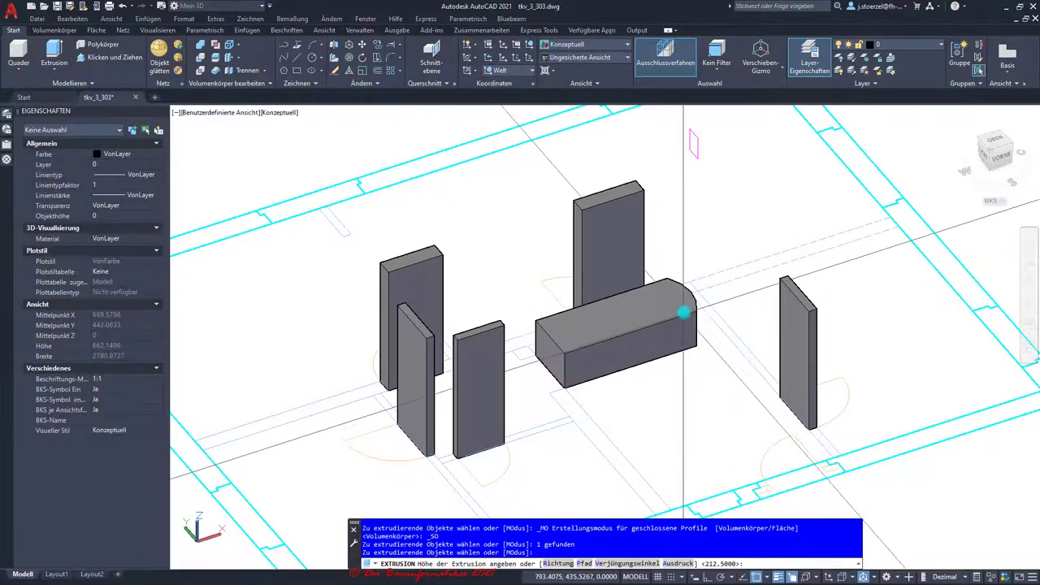
text(25)
key(Return)
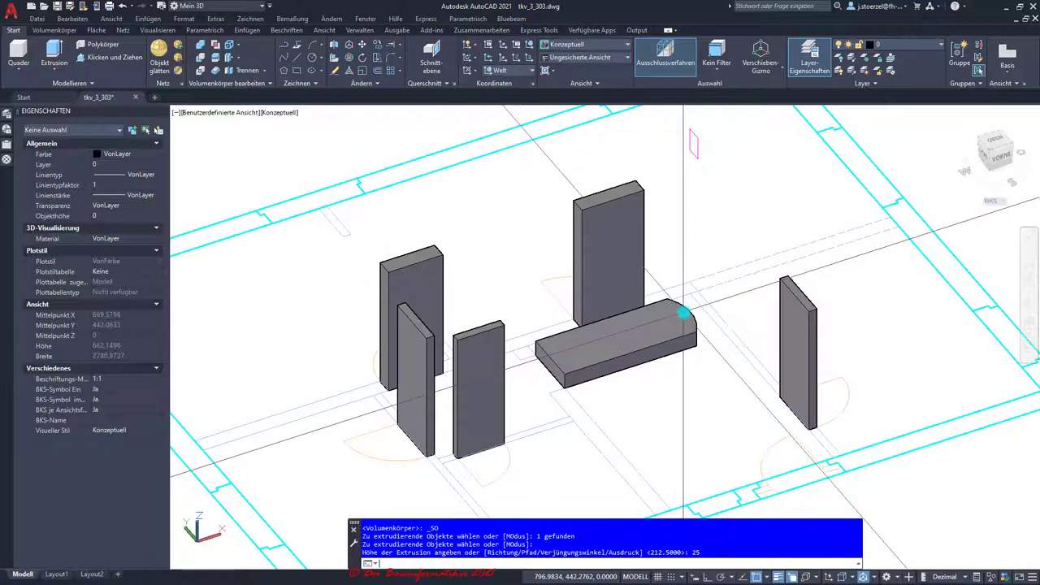
scroll(582, 398, up, 2)
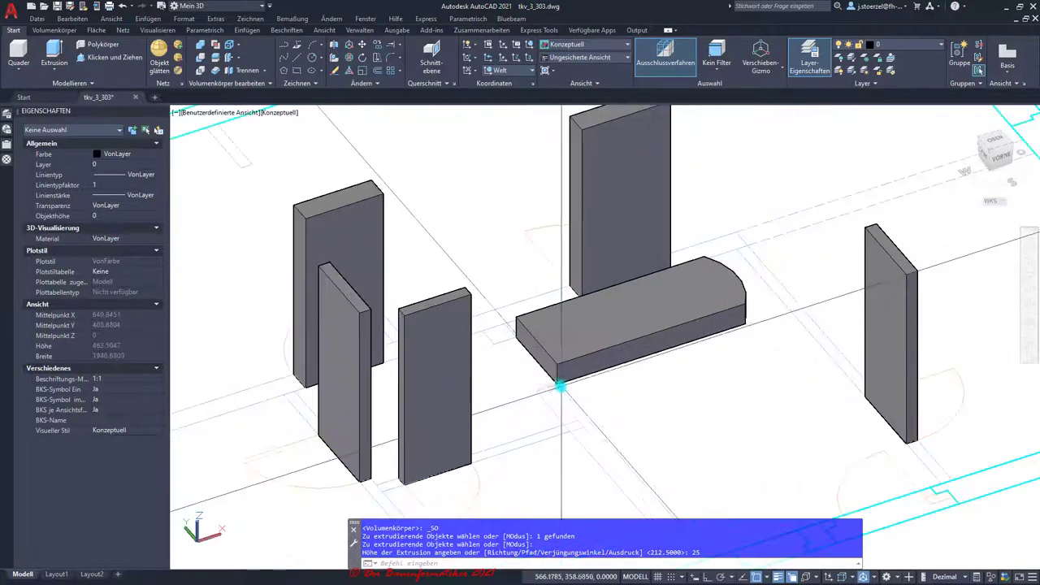
scroll(562, 378, up, 3)
scroll(561, 388, up, 2)
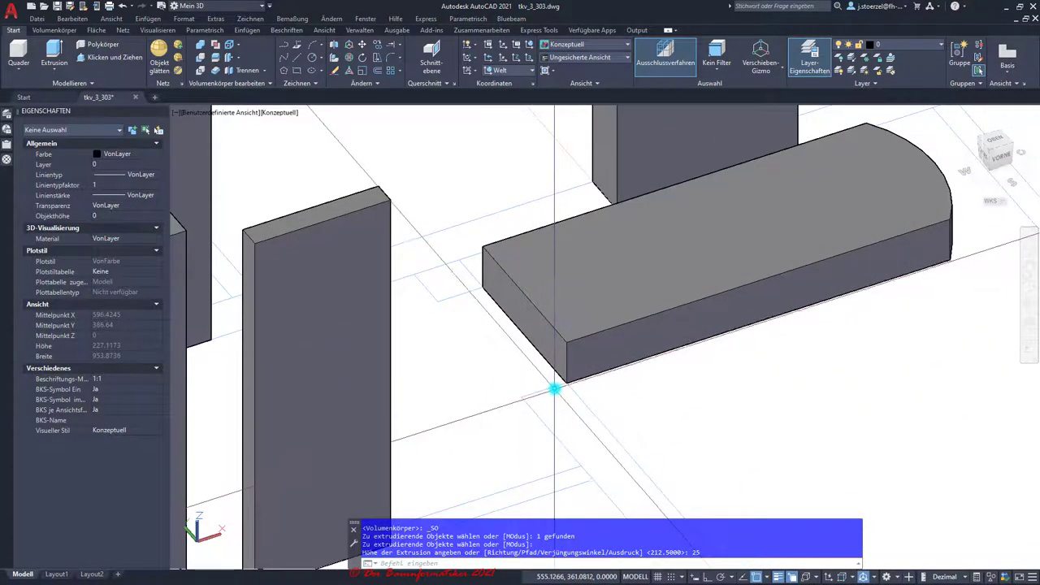
scroll(553, 389, down, 2)
scroll(564, 372, down, 2)
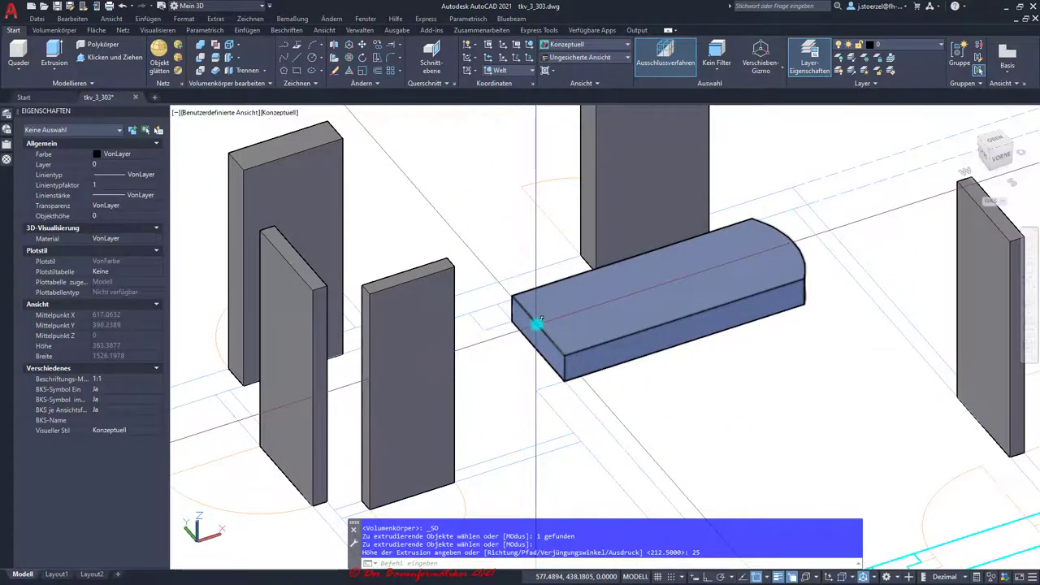
click(538, 323)
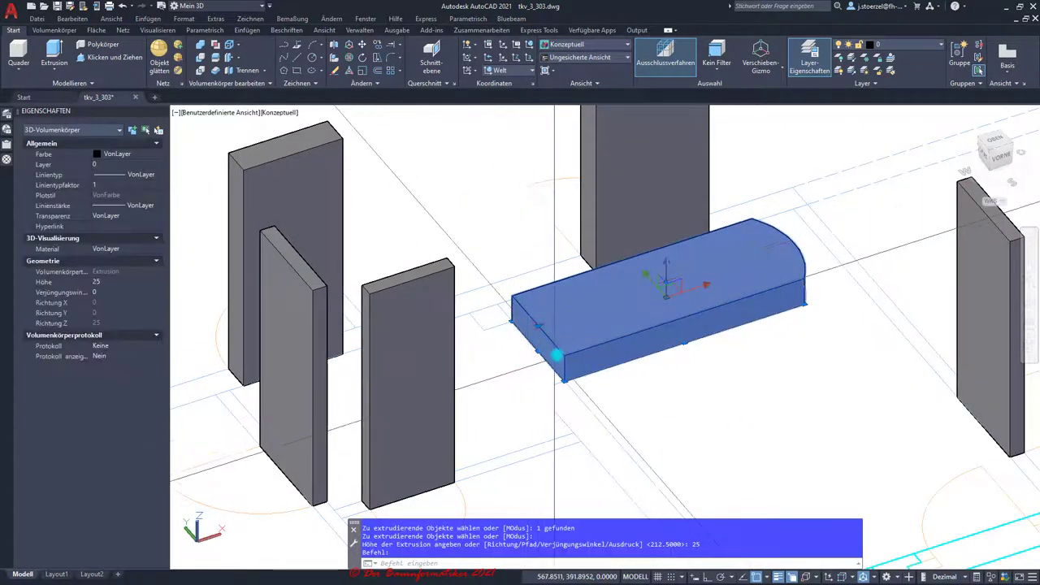
Rotate the rounded-top slab 90° about its front corner so it stands upright
right_click(667, 285)
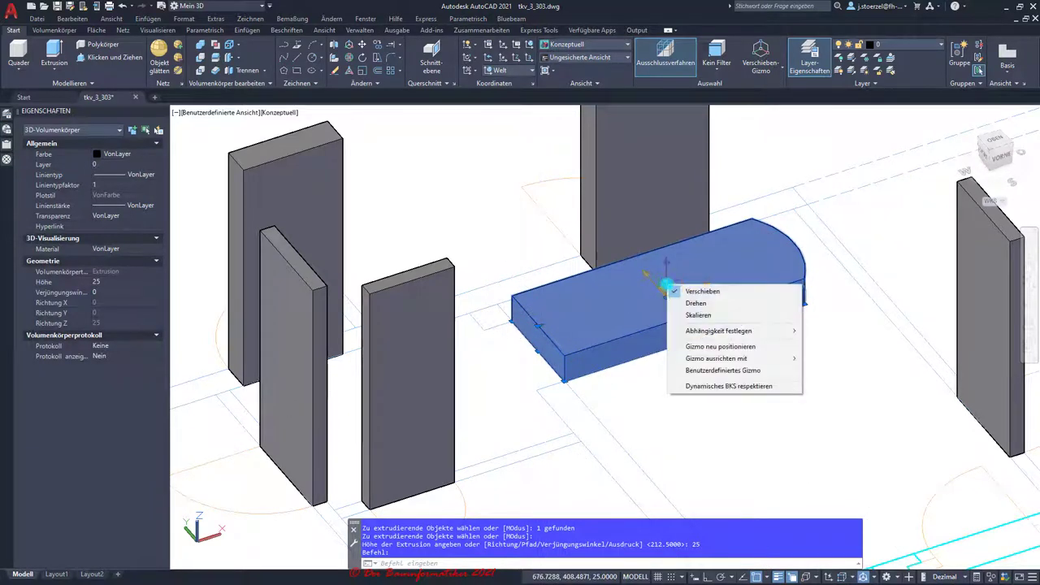
click(698, 304)
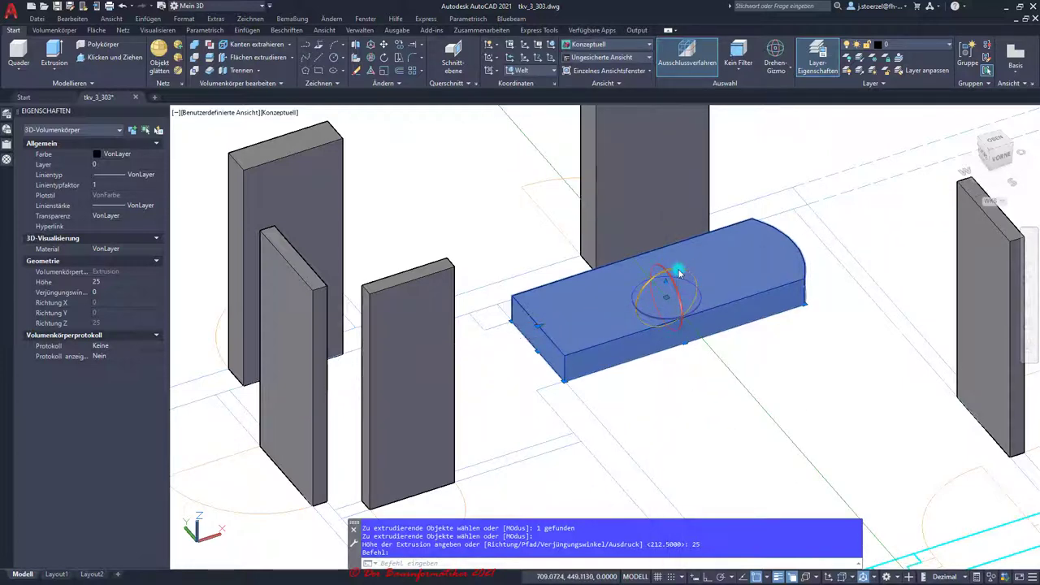
click(679, 273)
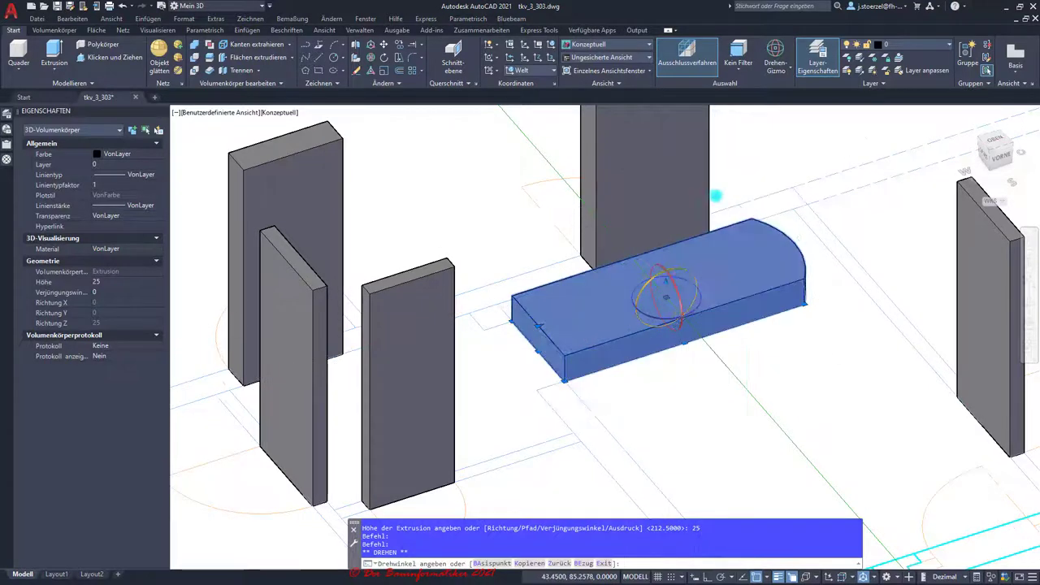
key(Escape)
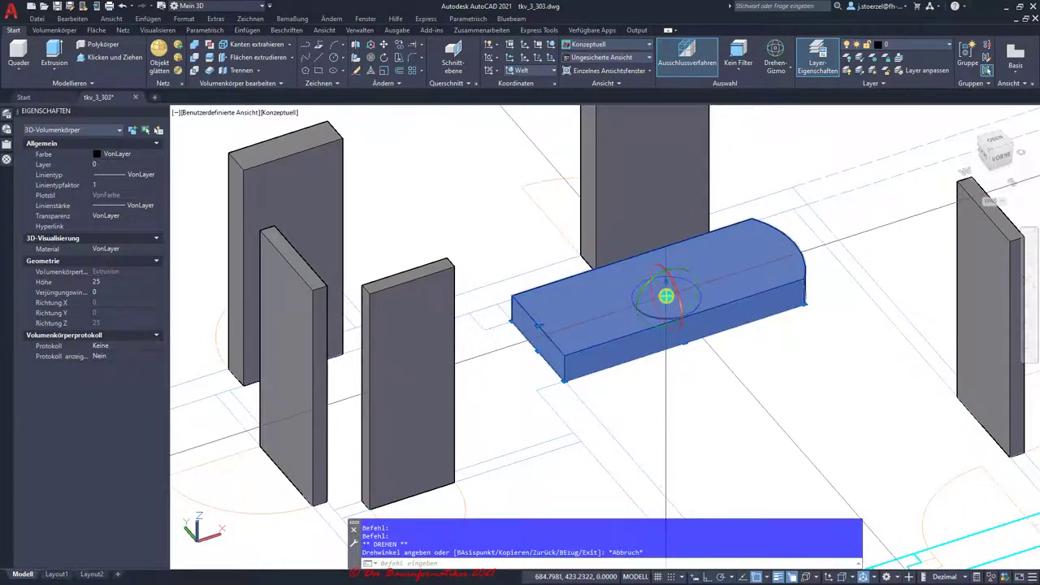
right_click(668, 297)
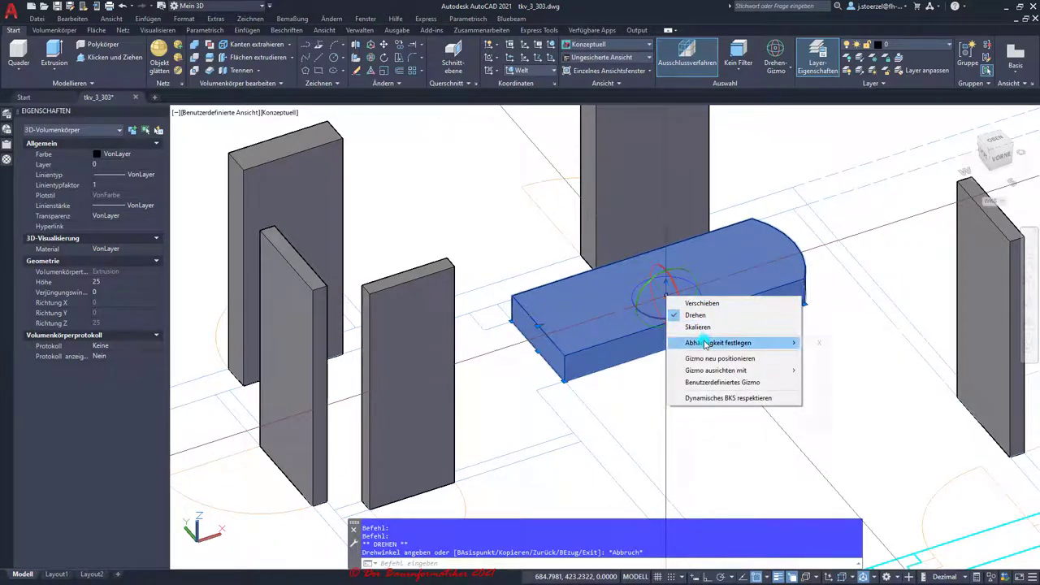
click(703, 358)
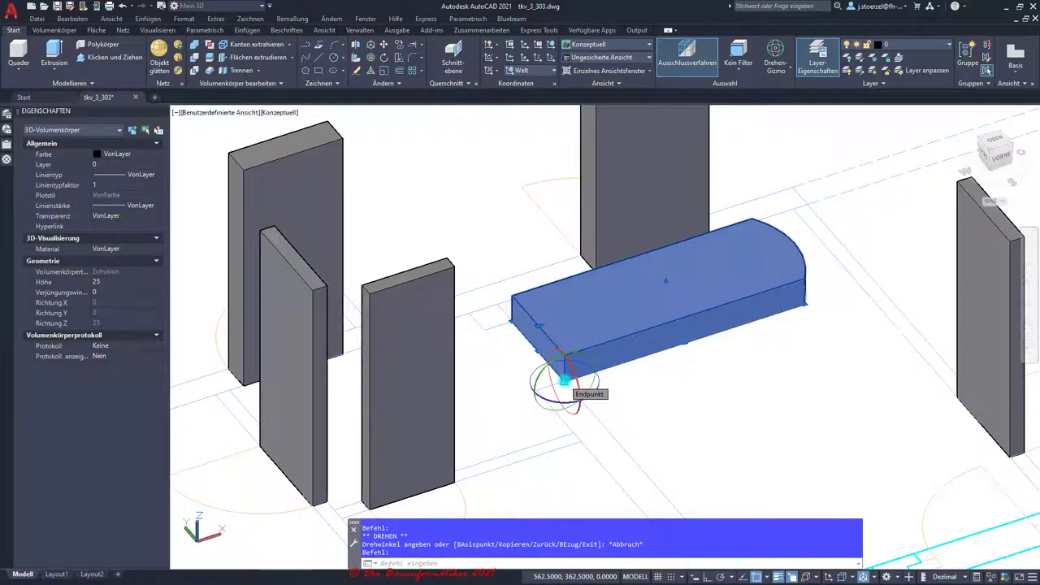
click(564, 379)
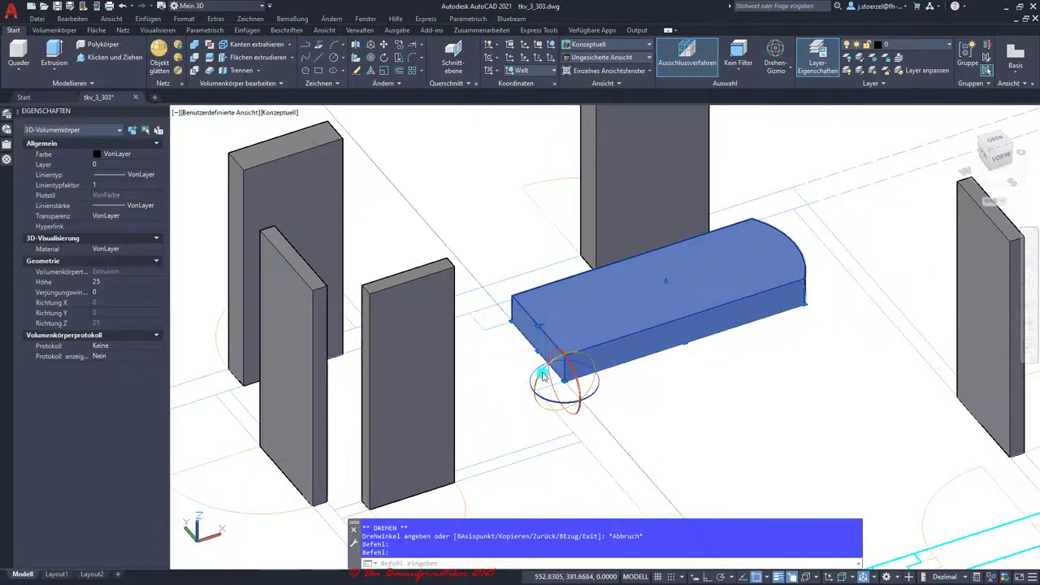
click(542, 375)
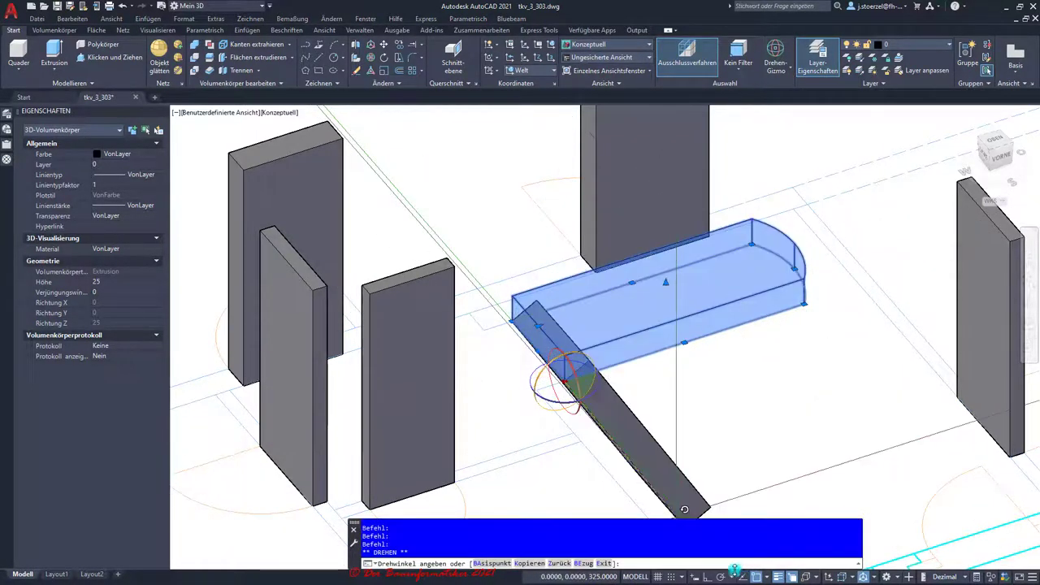
click(707, 577)
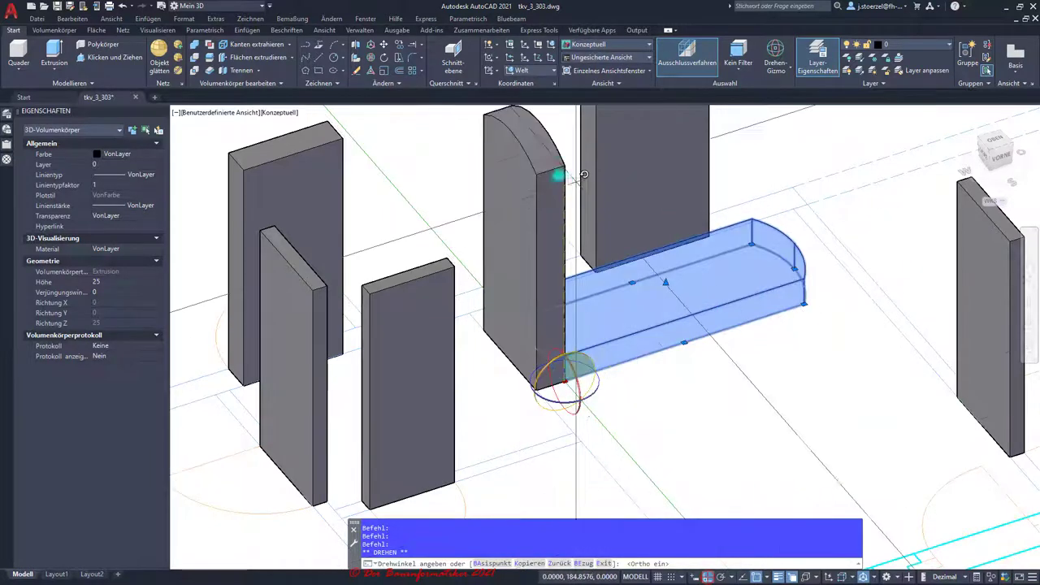
key(Escape)
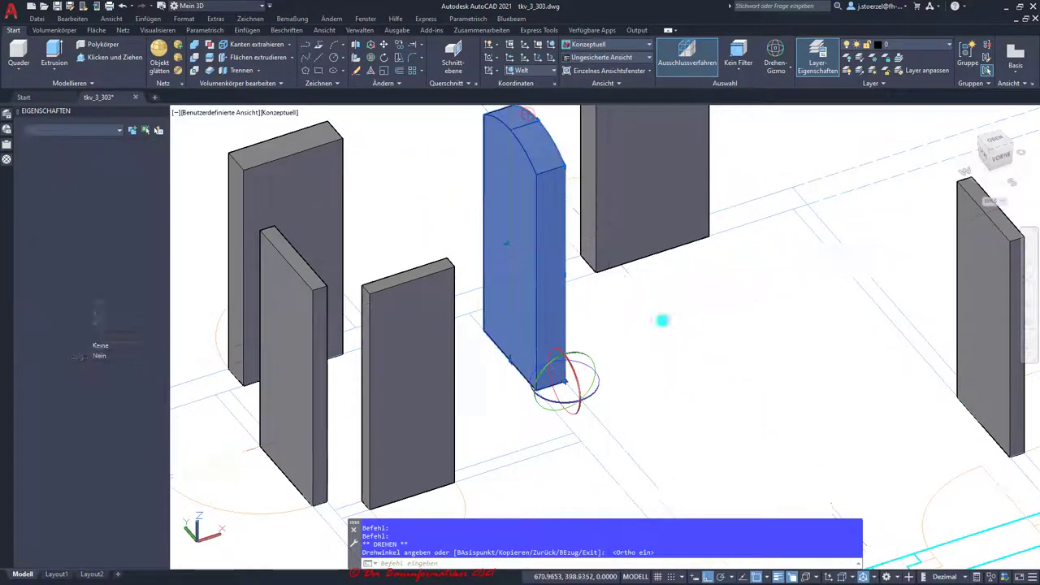
Zoom out and orbit to view the whole floor plan at an angle
scroll(661, 401, down, 3)
scroll(828, 378, down, 2)
shift+middle_drag(819, 411, 442, 411)
scroll(530, 268, up, 2)
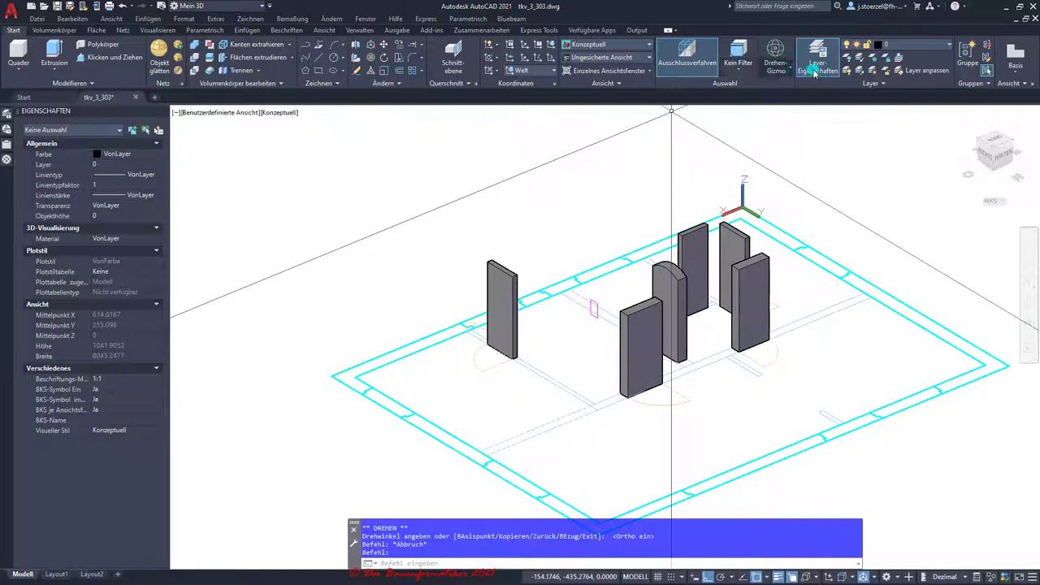
Make layer 3D-IW current and freeze layer 0 to hide the earlier solids
click(948, 44)
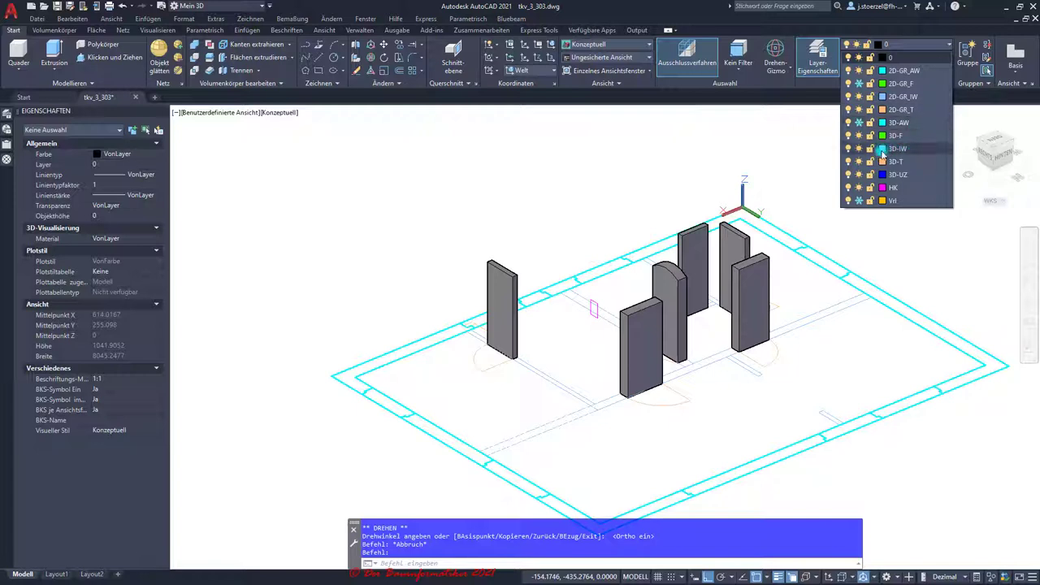
click(910, 150)
click(941, 45)
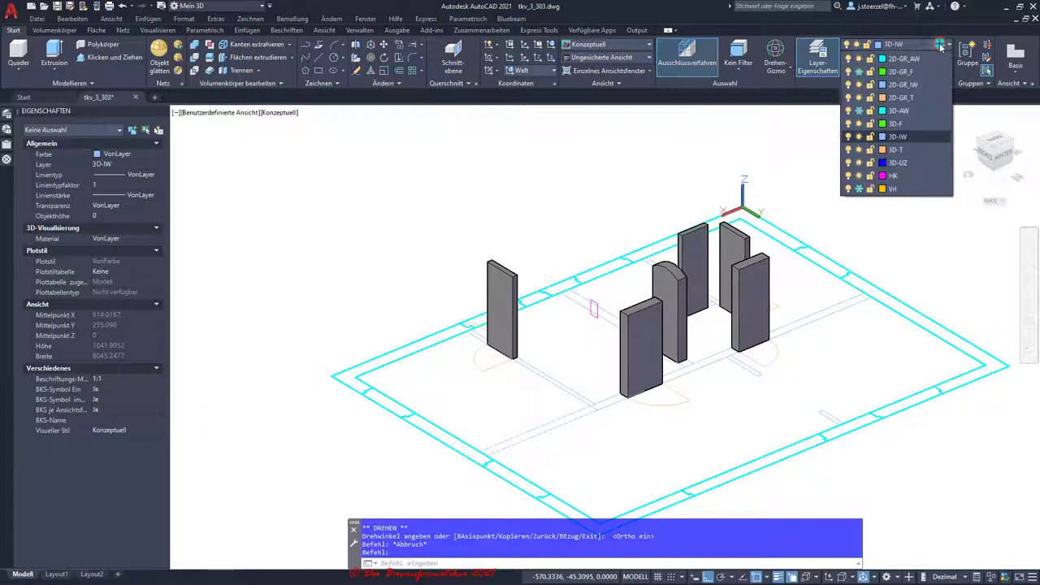
click(859, 58)
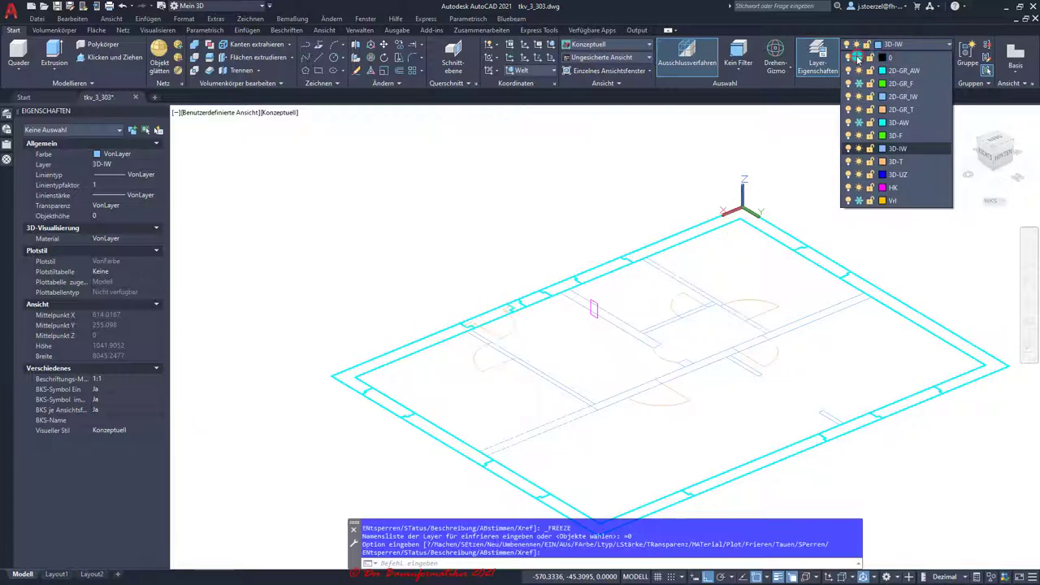
scroll(543, 341, up, 2)
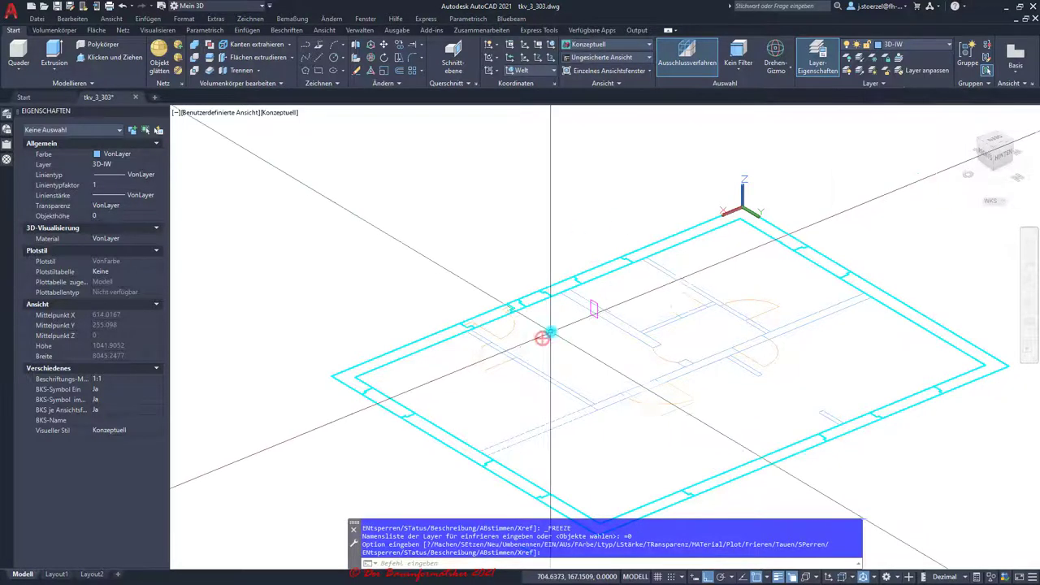
scroll(543, 339, up, 2)
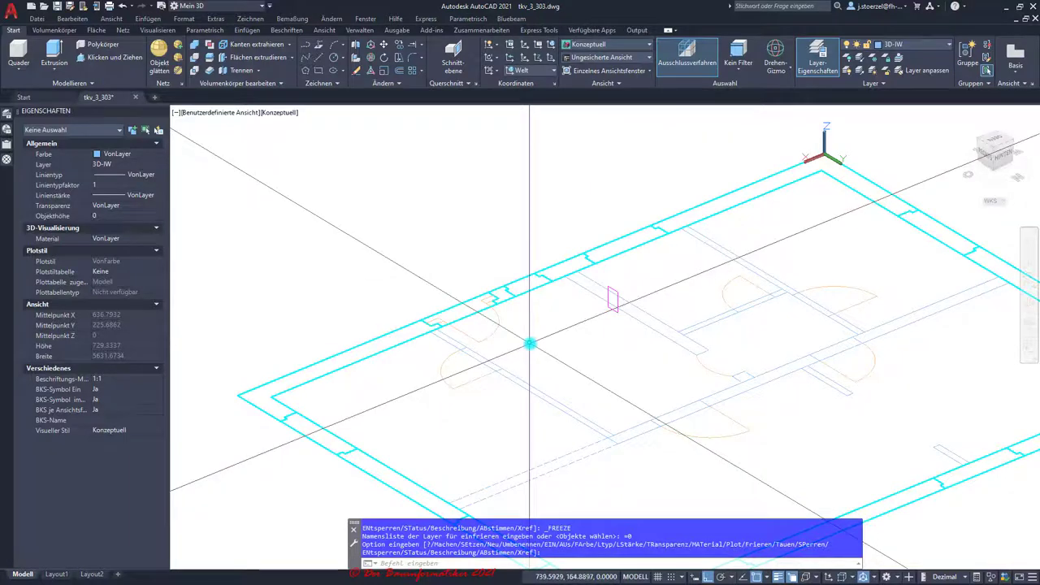
scroll(531, 344, up, 2)
scroll(530, 345, down, 3)
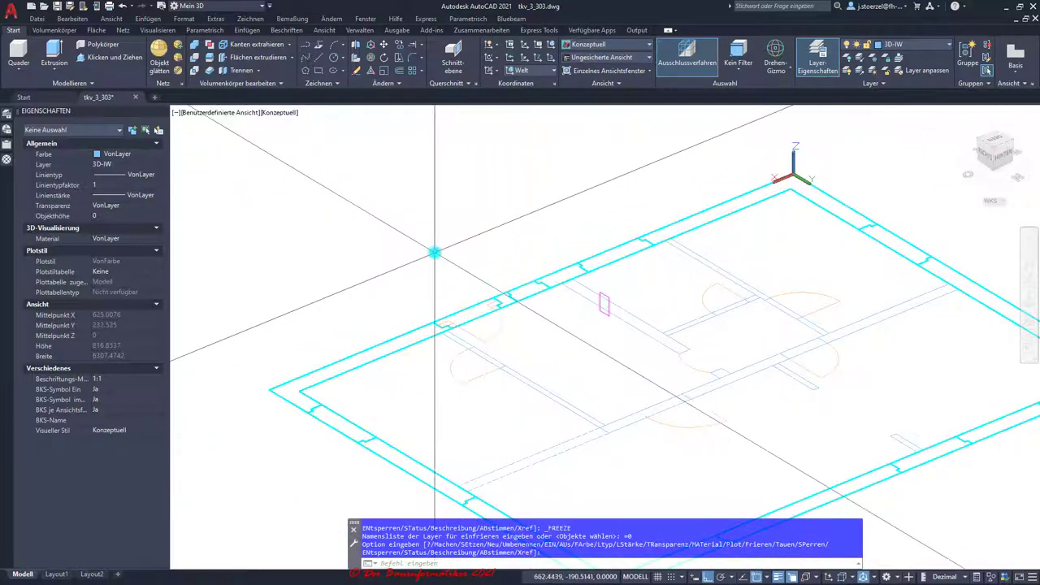
scroll(478, 297, up, 2)
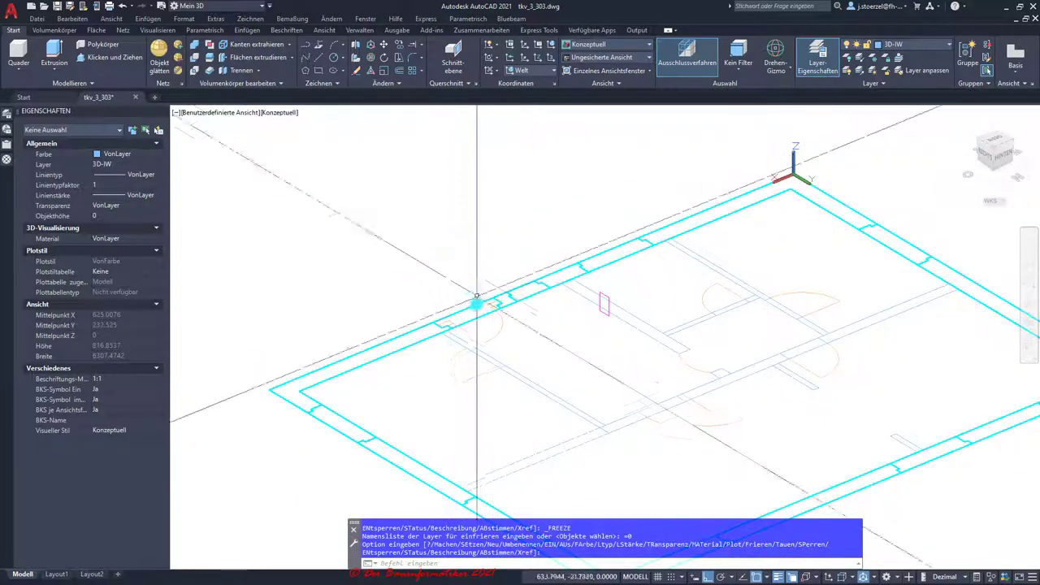
Draw two 275-high box walls snapped to the plan corners, meeting at a right angle
click(20, 51)
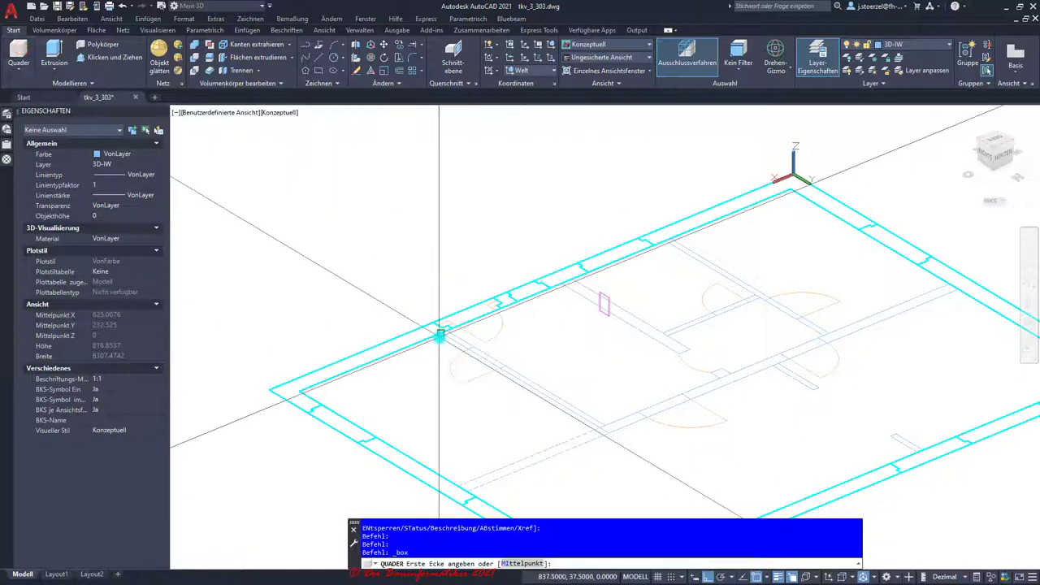
click(442, 333)
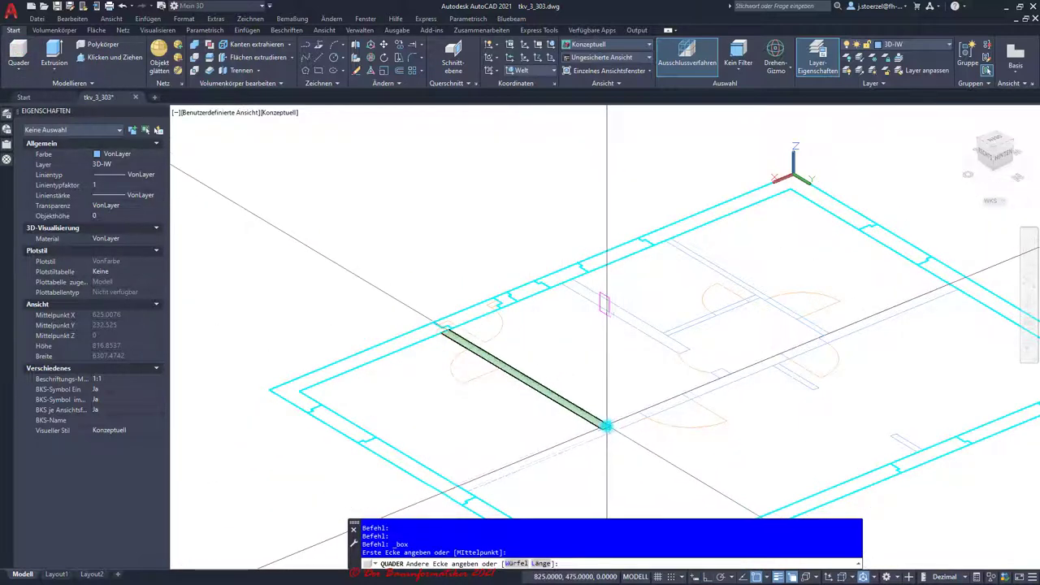
click(606, 425)
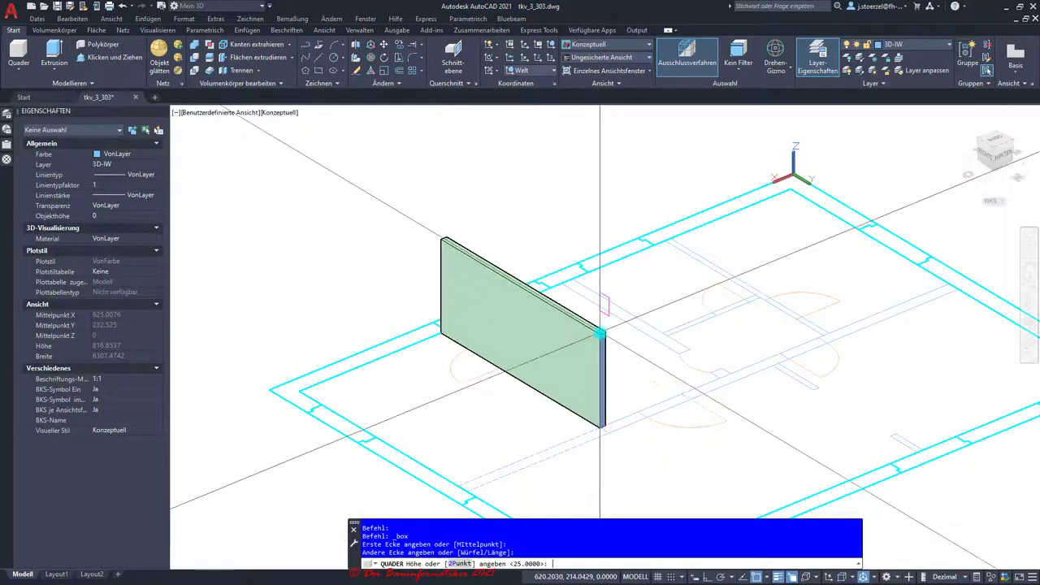
text(275)
key(Return)
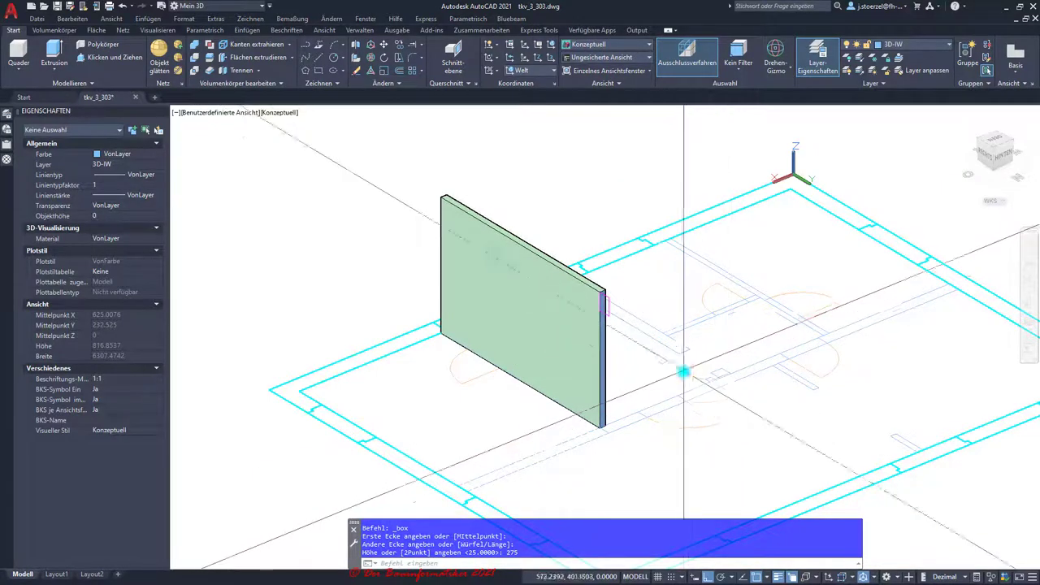
key(Return)
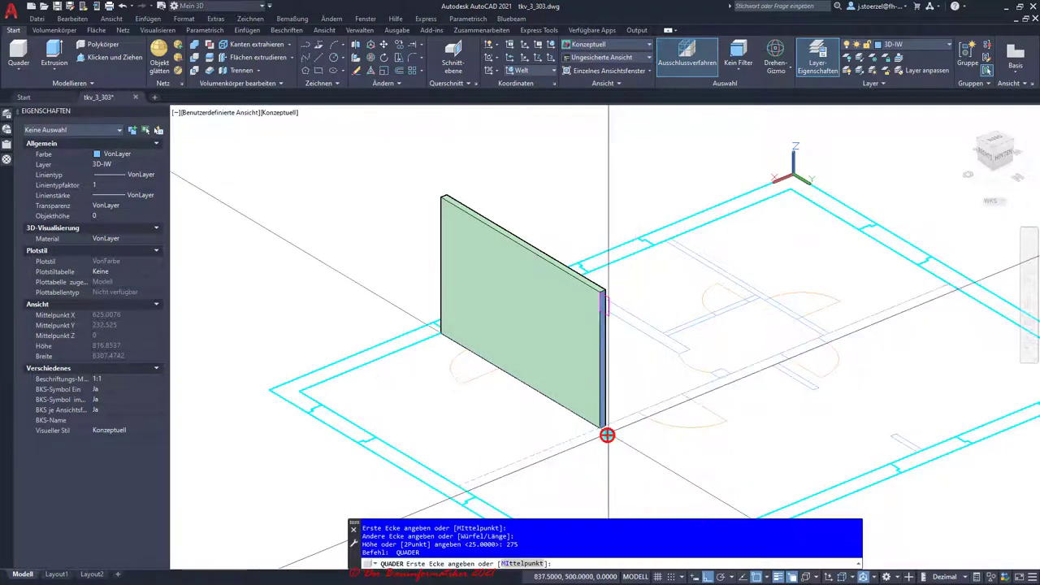
click(607, 435)
click(954, 282)
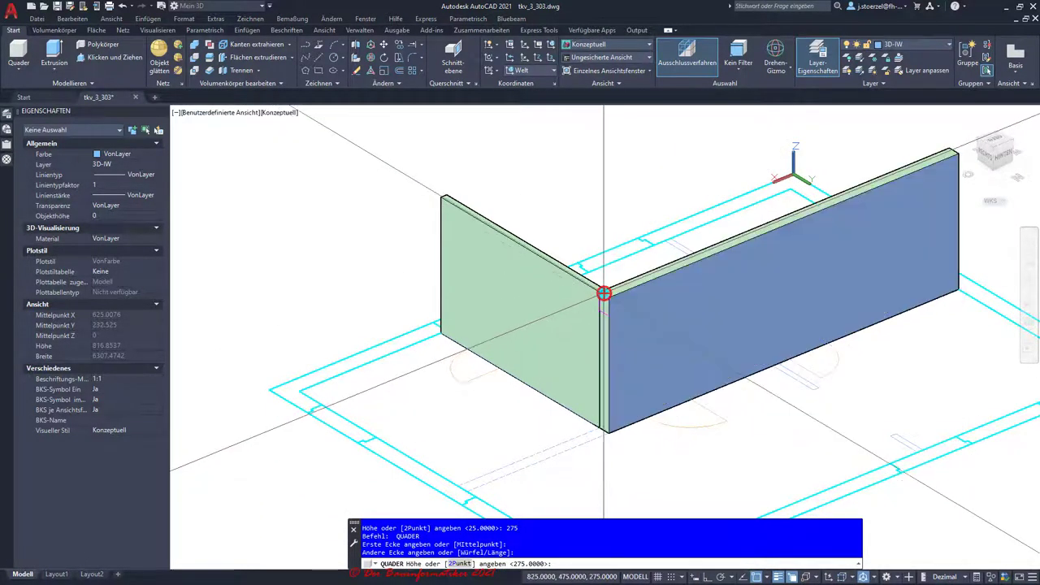
key(Escape)
key(Escape)
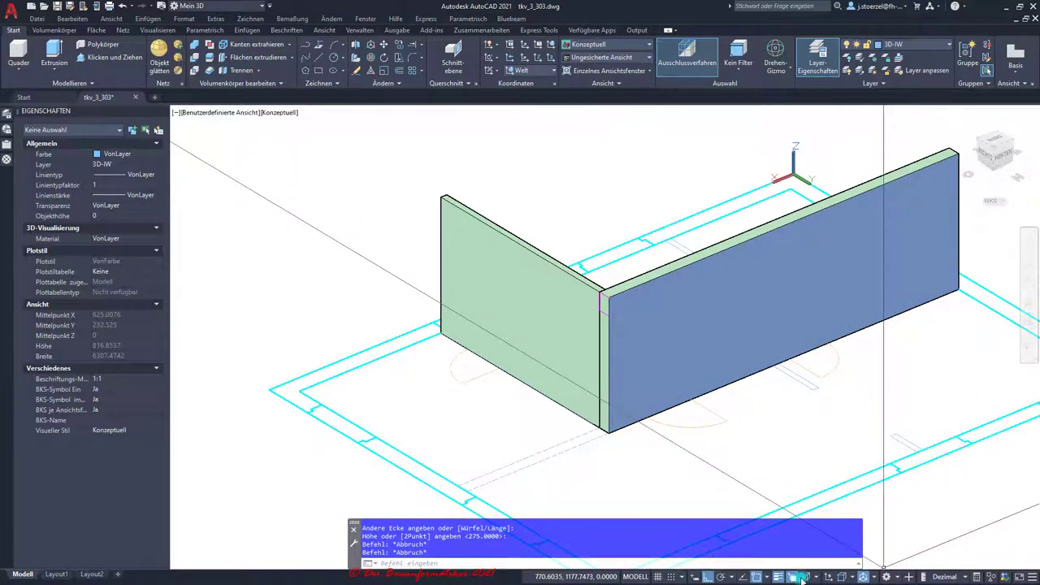
click(767, 578)
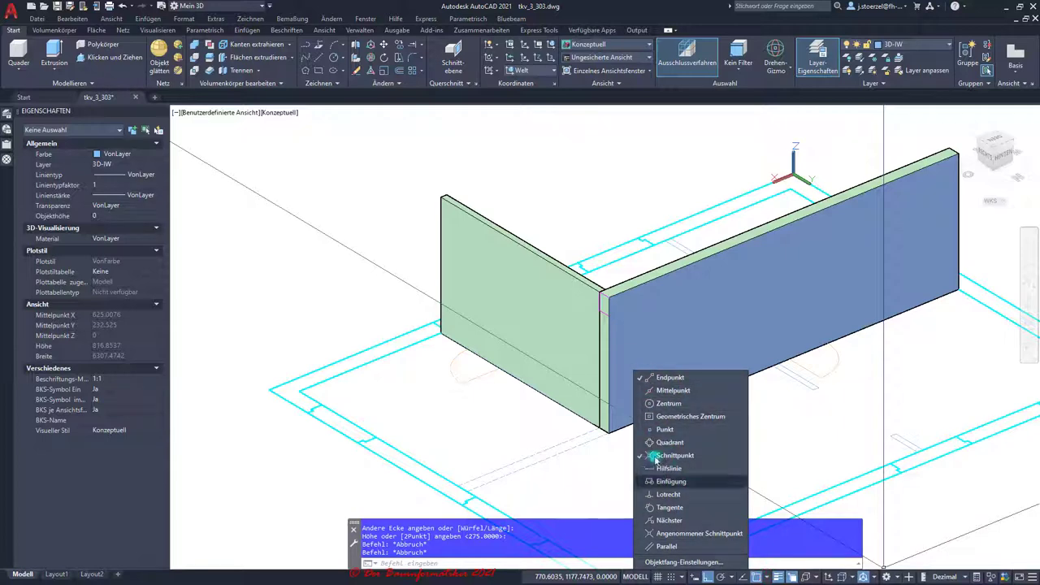
Orbit the view and draw a 275-high QUADER wall along an inner wall line
scroll(870, 355, down, 3)
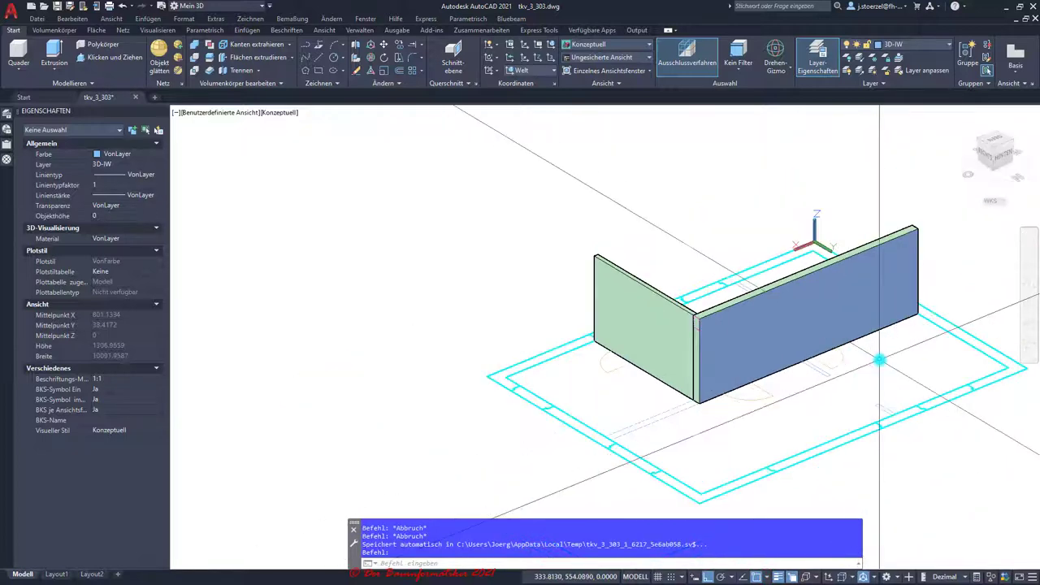
mouse_move(882, 360)
shift+middle_down()
mouse_move(817, 410)
mouse_move(580, 434)
mouse_move(539, 395)
shift+middle_up()
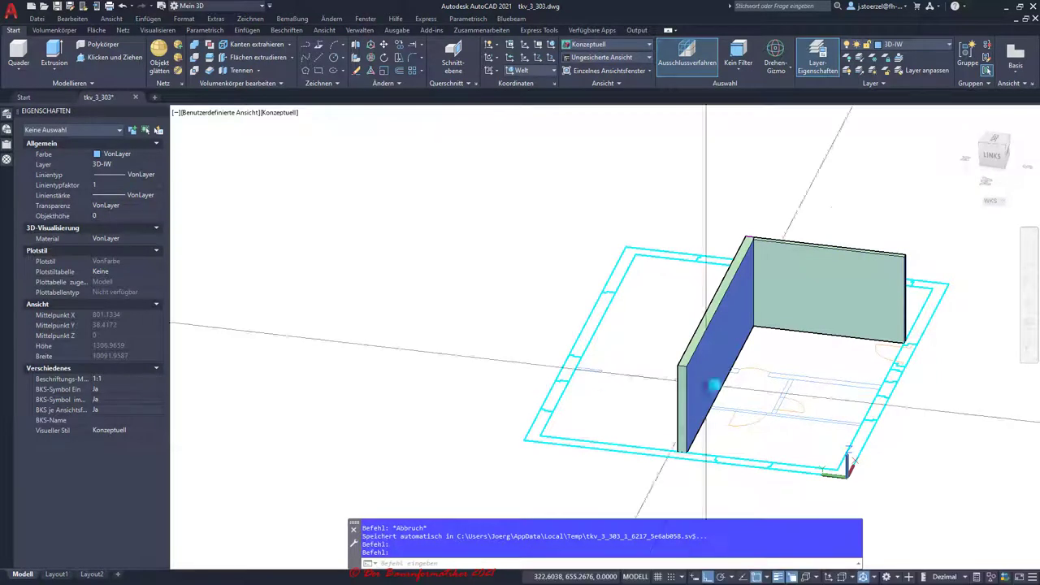
scroll(797, 368, up, 2)
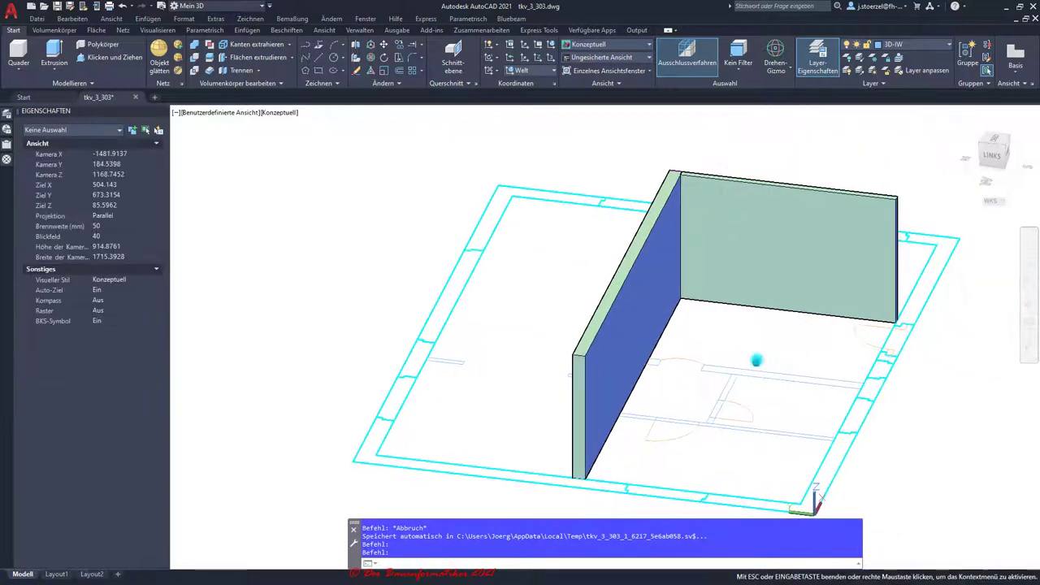
text(quader)
key(Return)
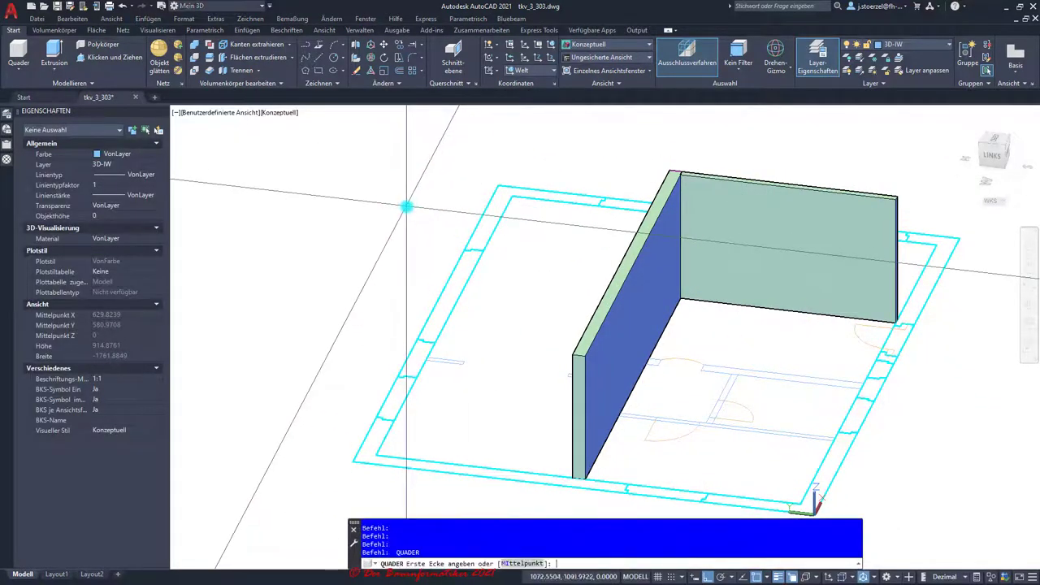
click(861, 380)
scroll(673, 369, up, 3)
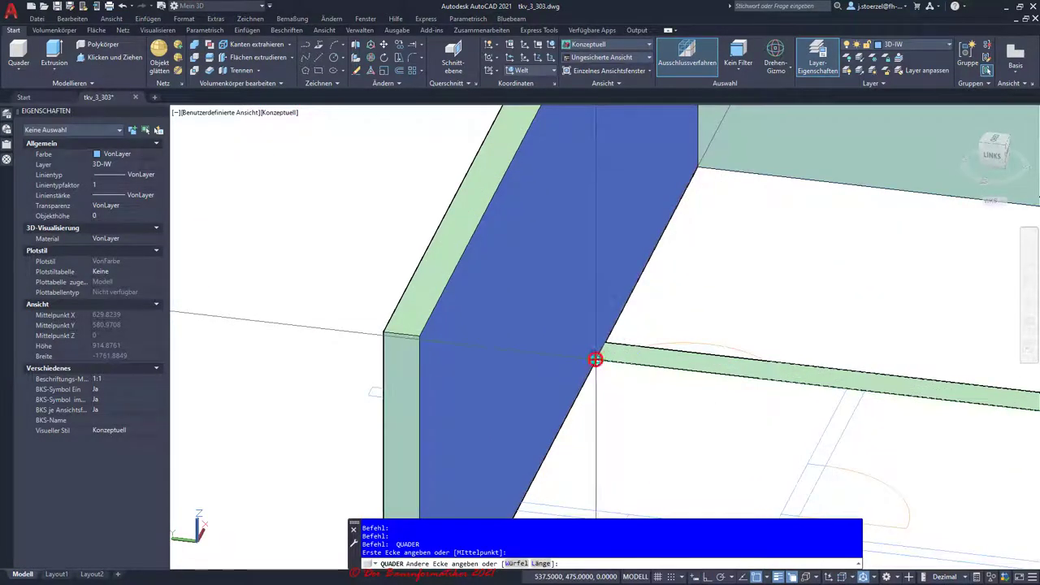
click(596, 359)
scroll(596, 359, down, 2)
scroll(532, 329, down, 3)
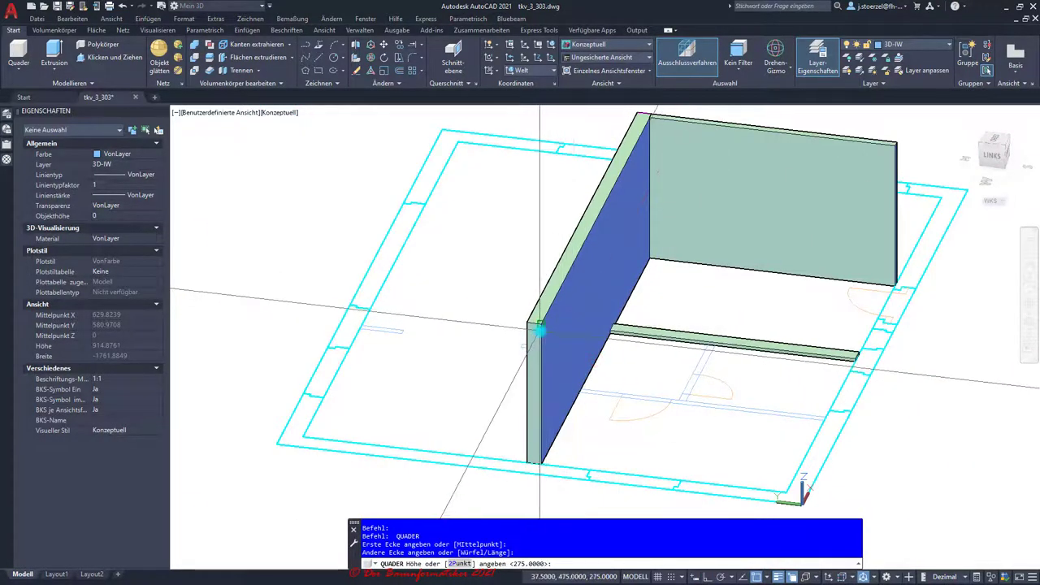
key(Return)
key(Return)
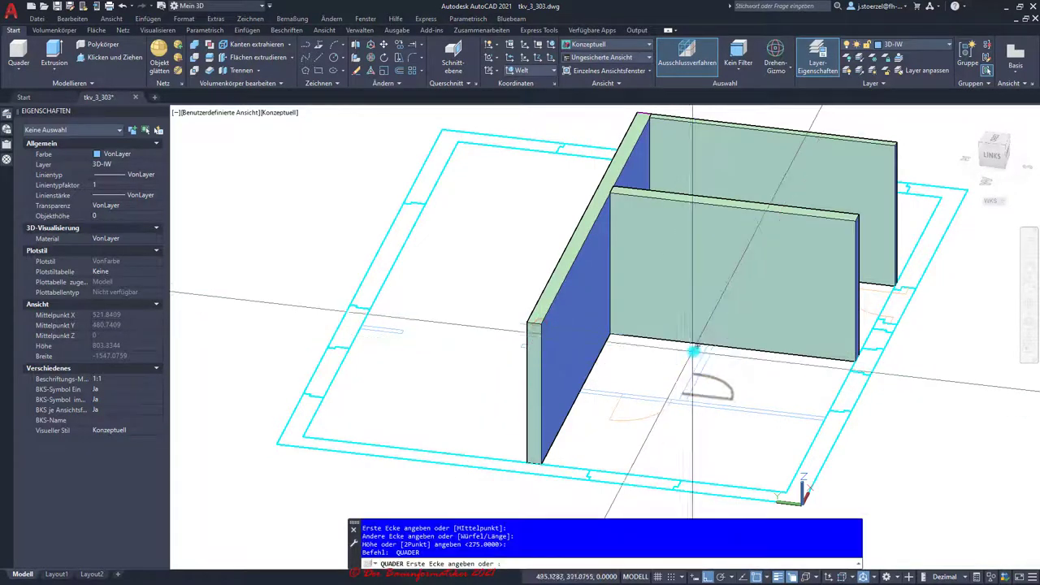
Add two more full-height box walls, including the front wall, branching off the long wall
click(704, 350)
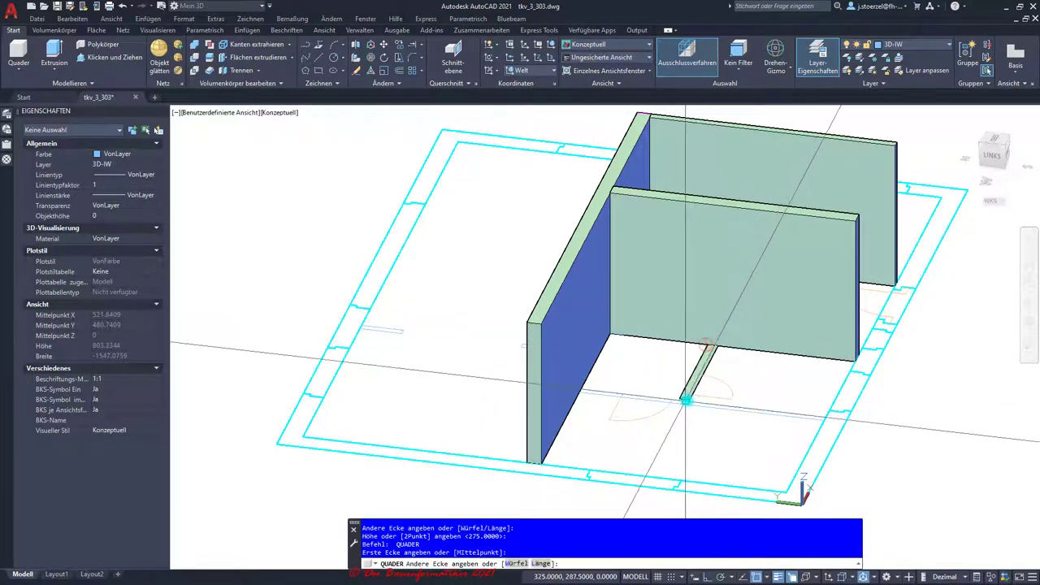
click(686, 401)
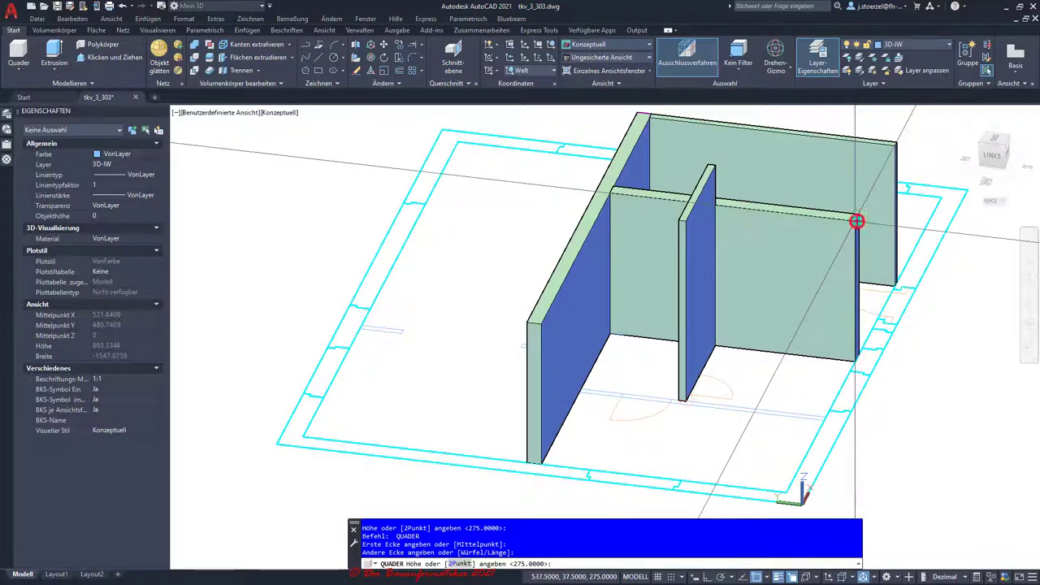
click(858, 219)
key(Return)
click(826, 418)
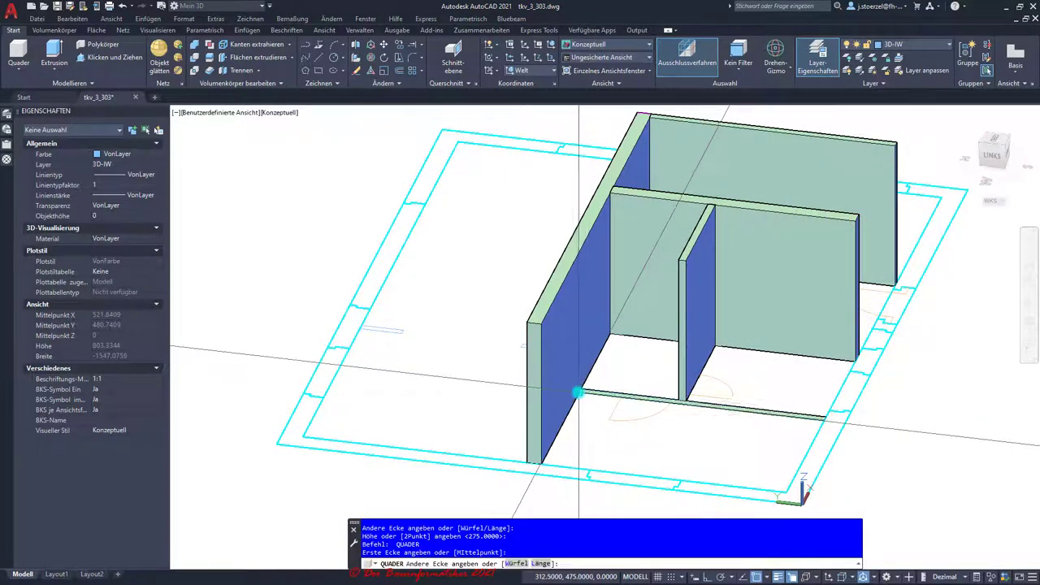
click(577, 392)
click(687, 260)
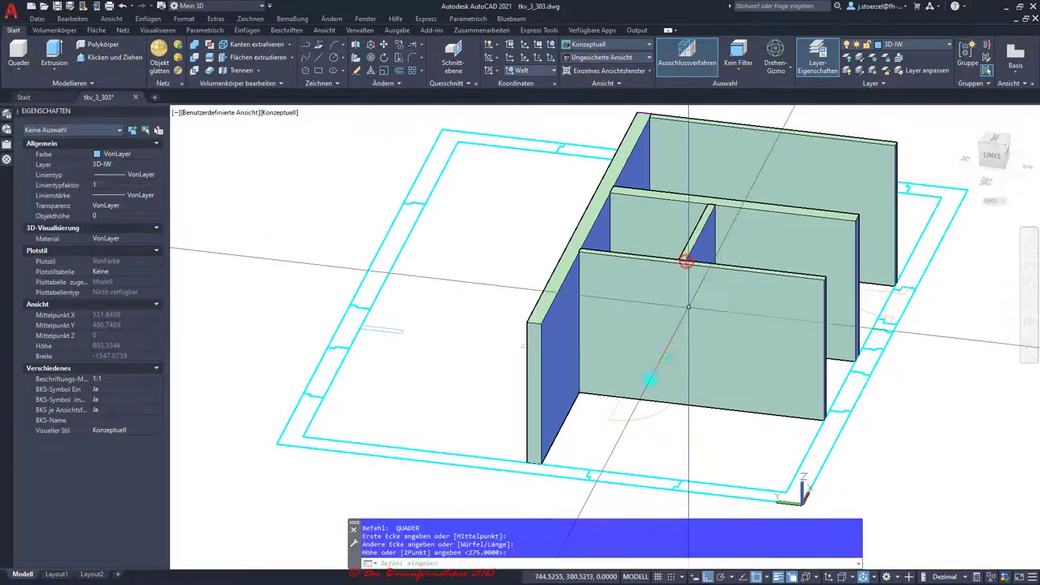
mouse_move(457, 377)
shift+middle_down()
mouse_move(674, 384)
mouse_move(720, 367)
mouse_move(734, 344)
mouse_move(778, 416)
mouse_move(812, 409)
mouse_move(815, 388)
shift+middle_up()
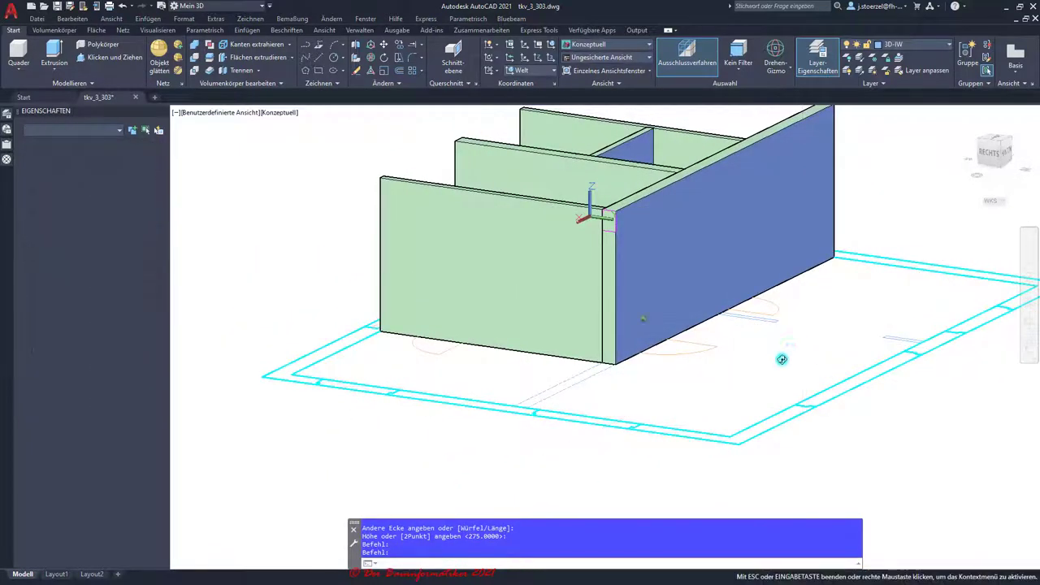
mouse_move(783, 356)
shift+middle_down()
mouse_move(743, 384)
mouse_move(734, 374)
shift+middle_up()
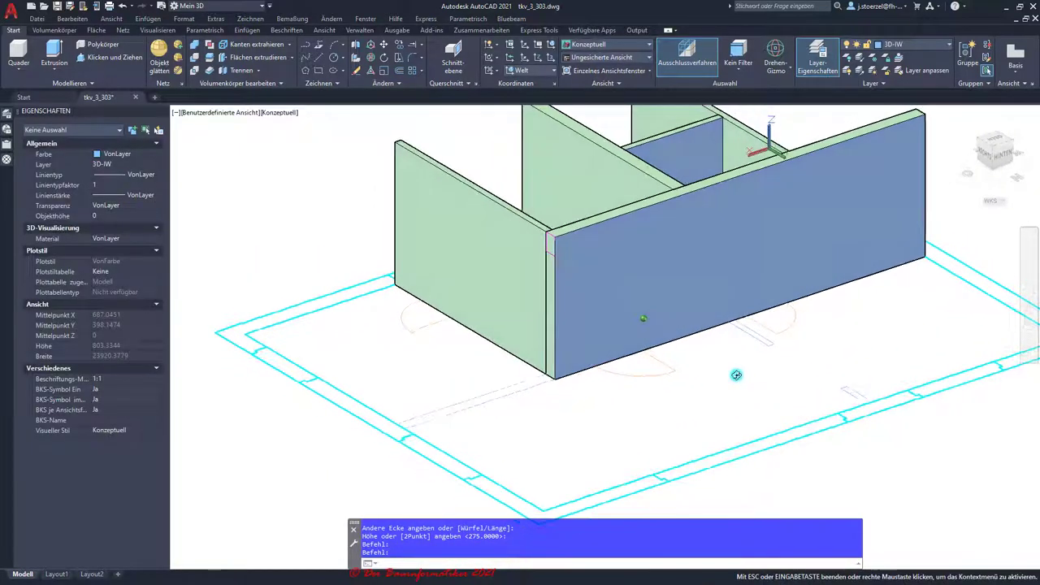
Press-pull the wall outline beside the door up to the existing wall tops
click(747, 334)
key(Escape)
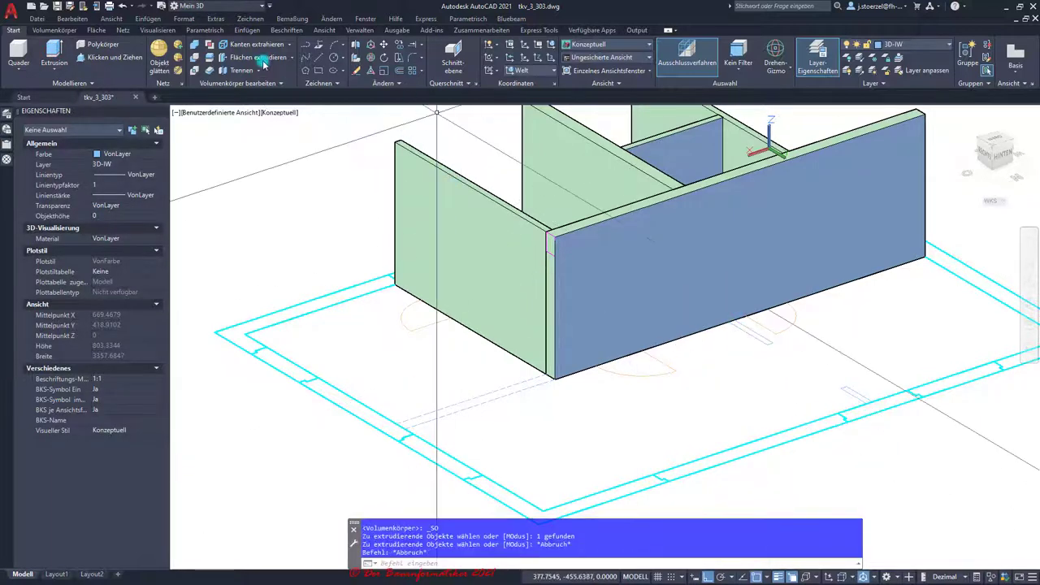
click(117, 58)
scroll(667, 285, up, 3)
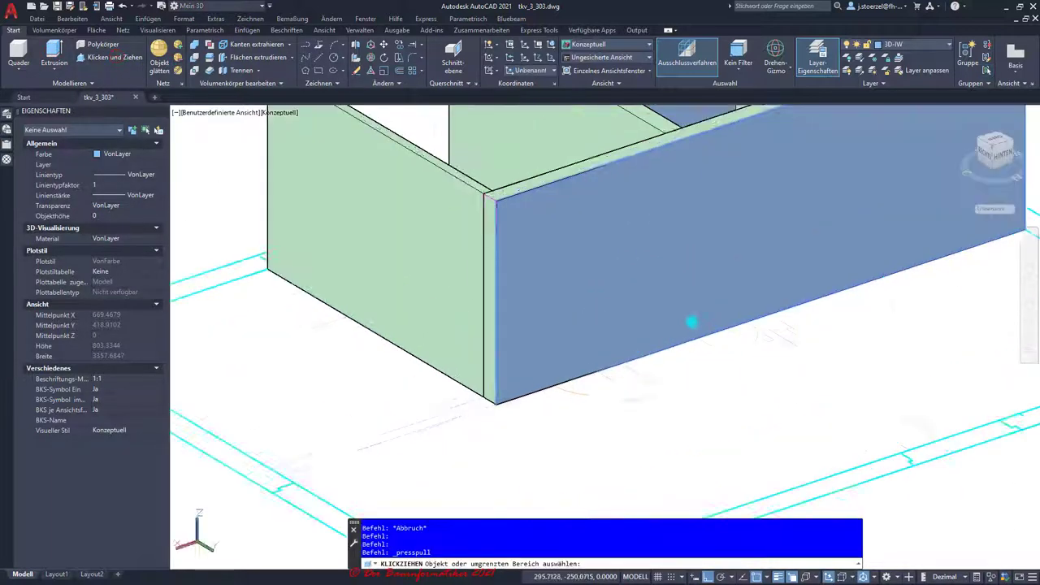
scroll(692, 320, up, 2)
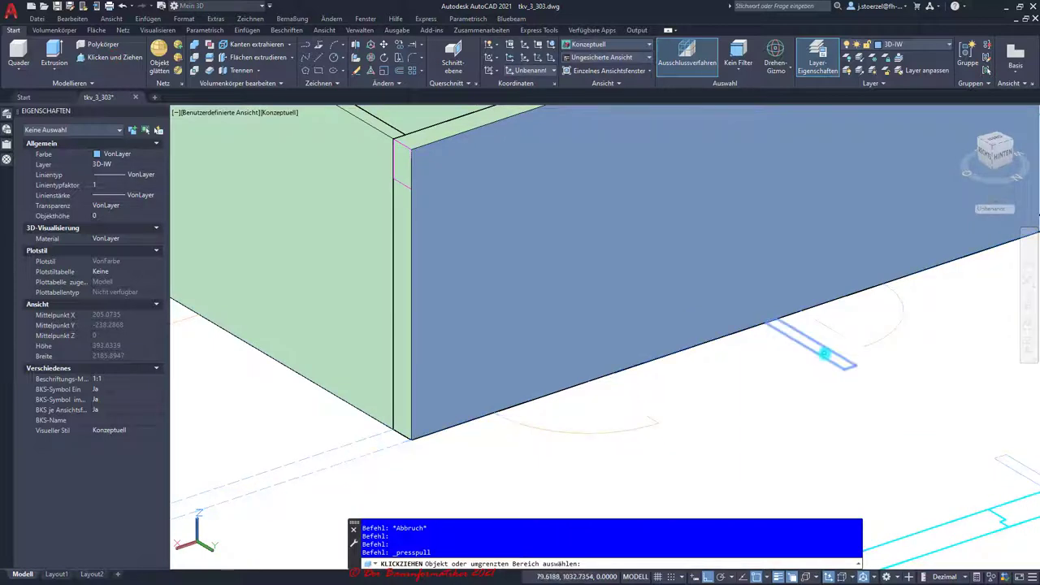
click(824, 353)
scroll(657, 268, down, 3)
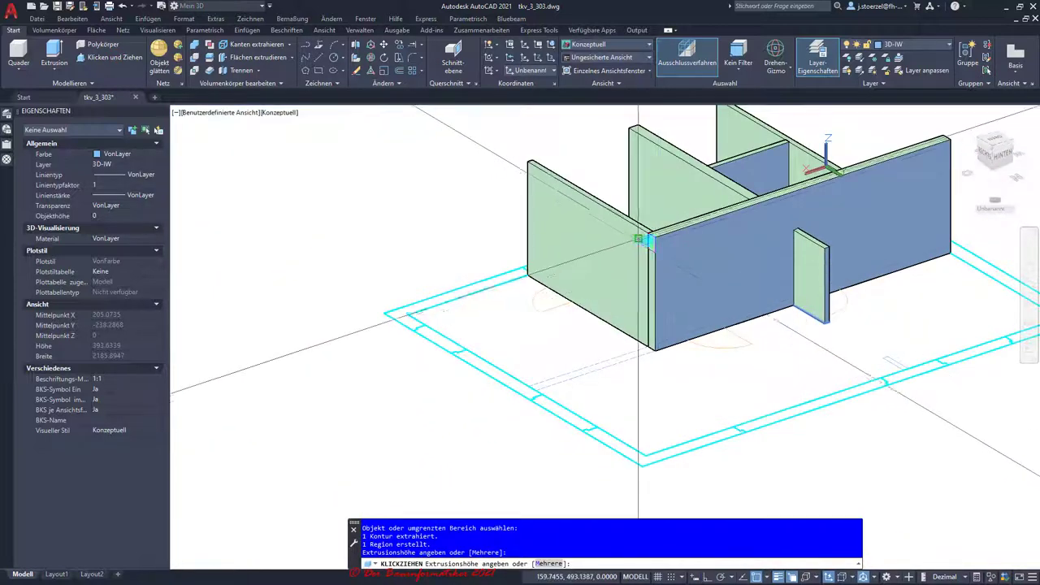
click(655, 238)
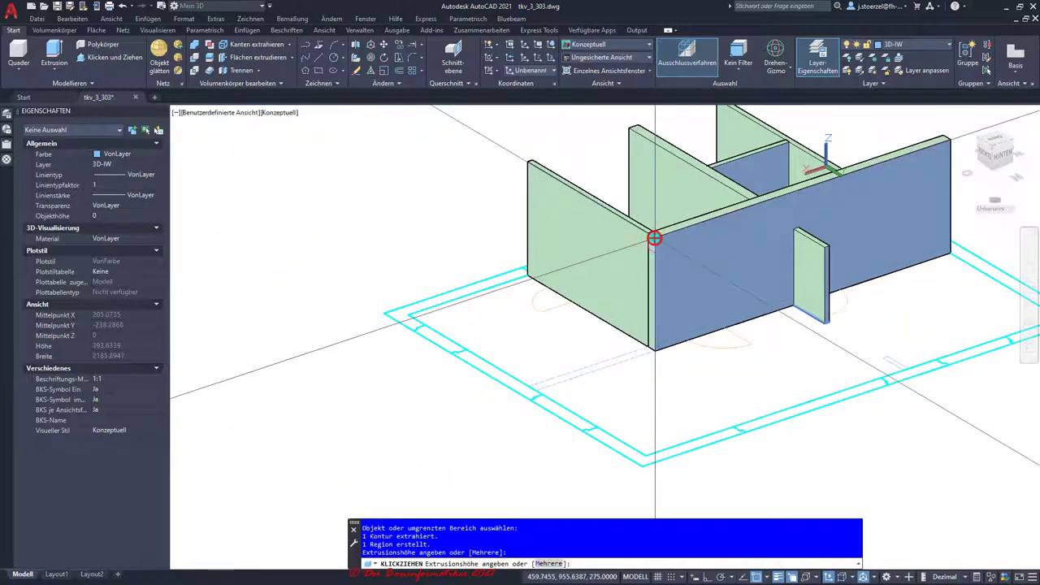
Press-pull the small front wall outline up to full wall height
scroll(898, 368, up, 3)
click(894, 365)
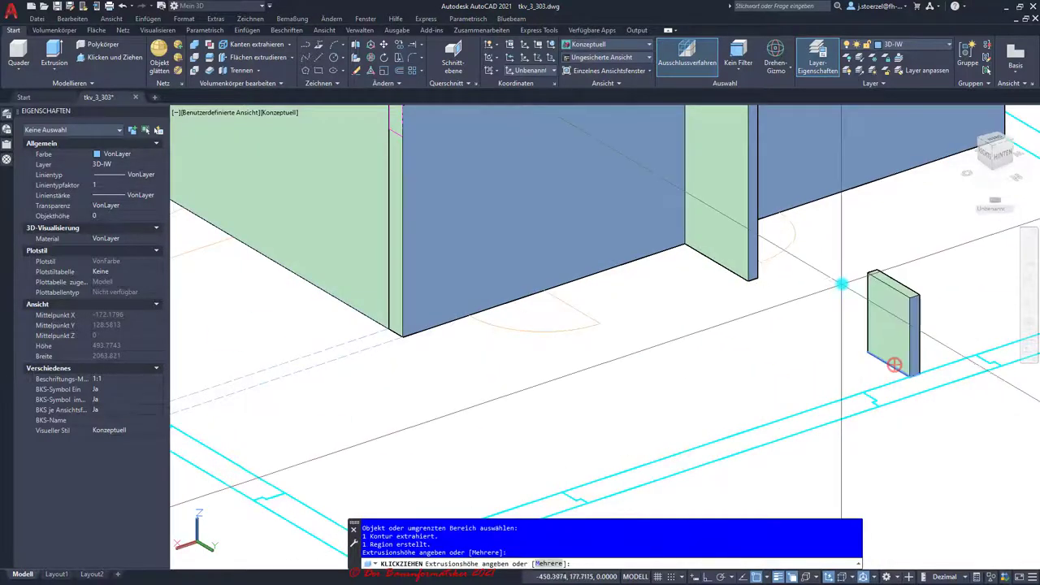
scroll(843, 283, down, 3)
click(806, 192)
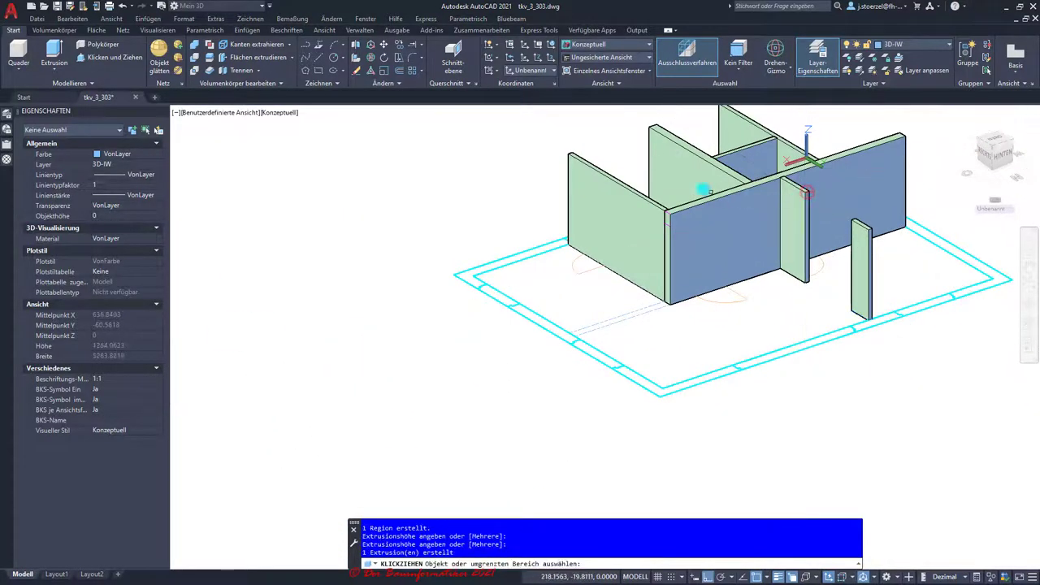
key(Escape)
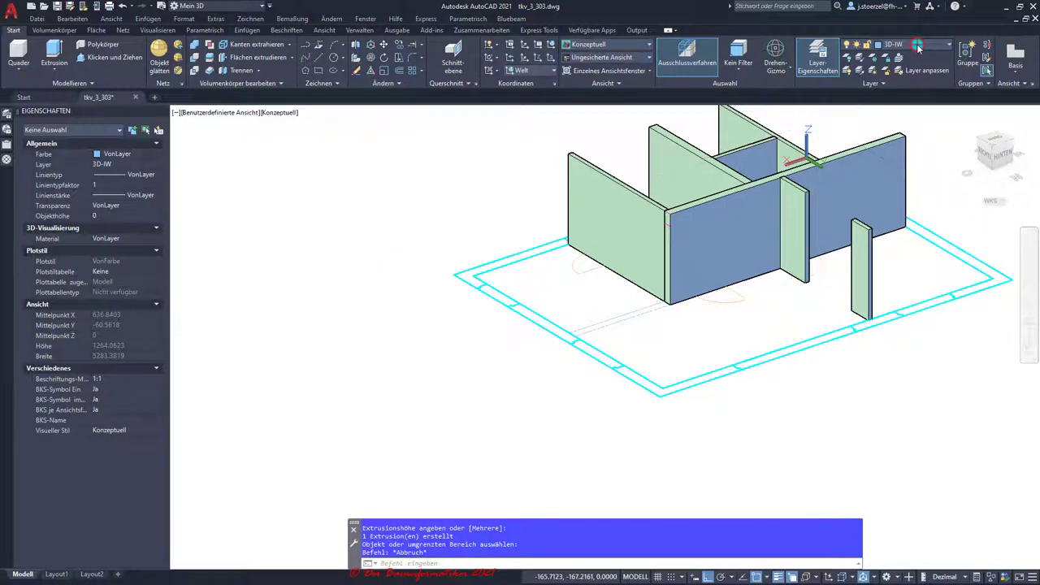
Thaw layer 0 and orbit to a frontal view showing the door bodies in the walls
click(918, 46)
click(859, 59)
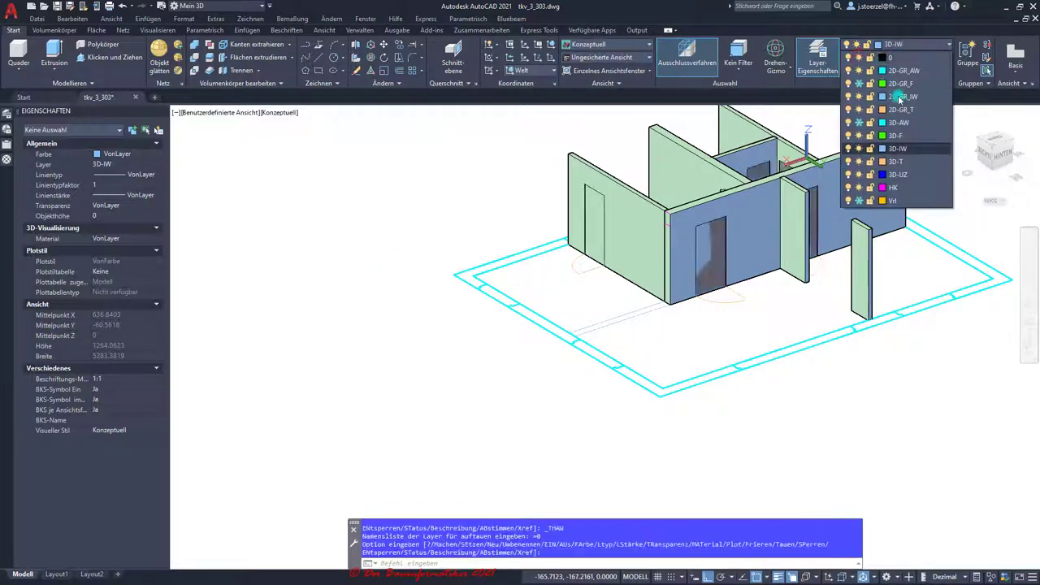
click(963, 225)
scroll(963, 222, down, 1)
scroll(945, 222, down, 1)
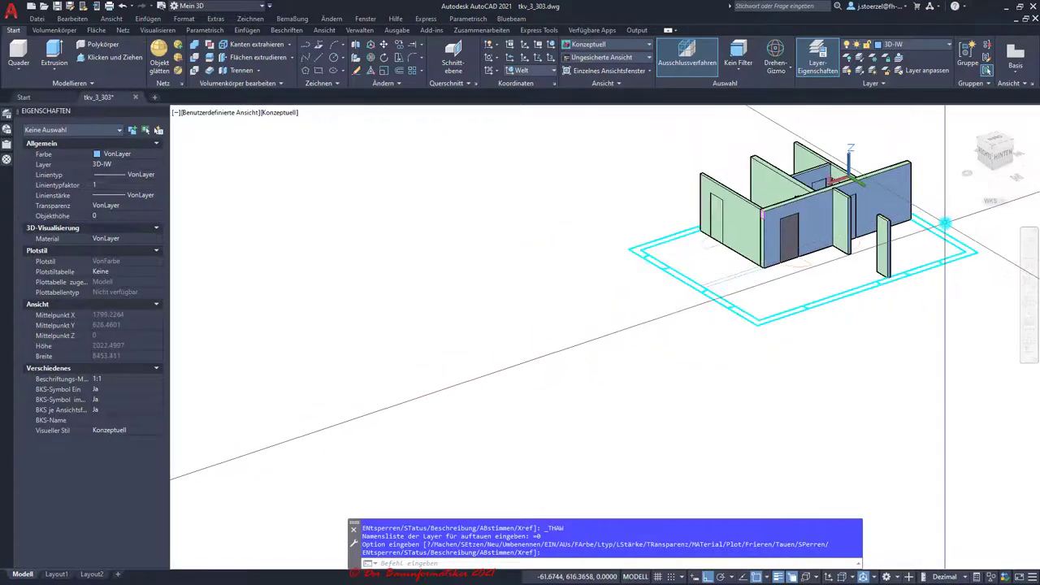
scroll(945, 222, up, 2)
mouse_move(945, 222)
shift+middle_down()
mouse_move(859, 233)
mouse_move(859, 216)
shift+middle_up()
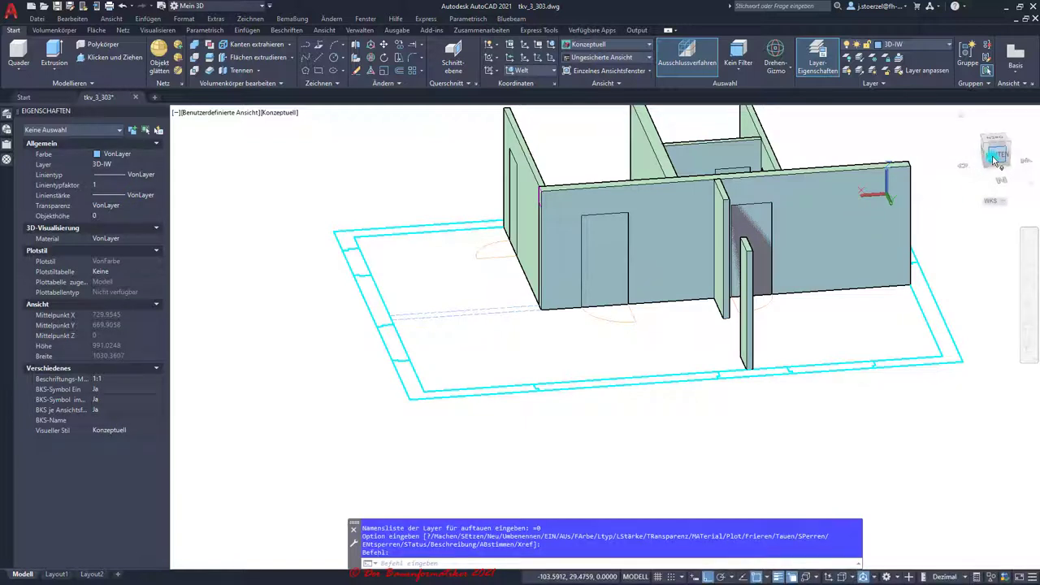
scroll(955, 222, down, 2)
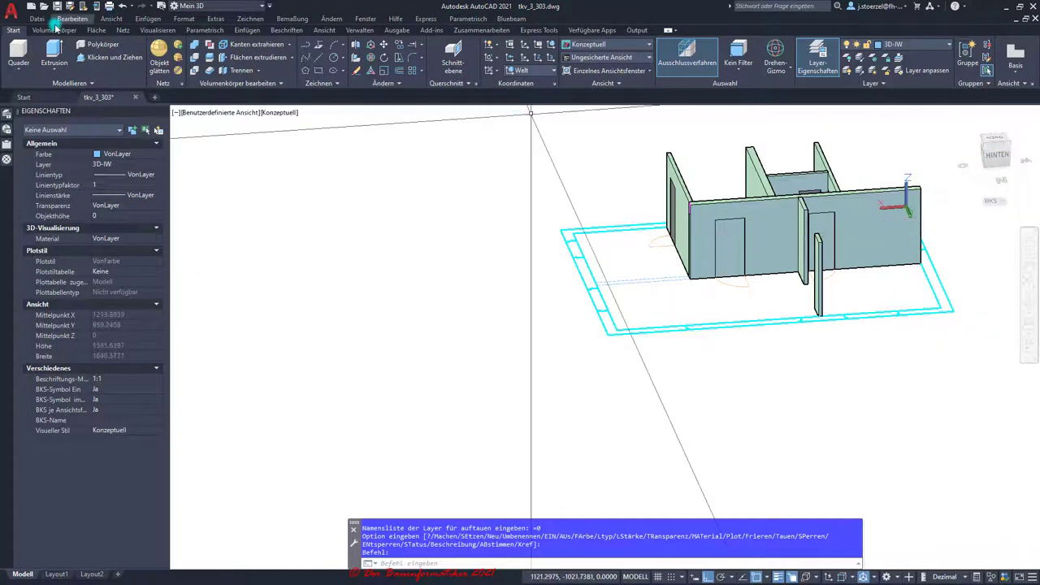
Start Differenz from the HINTEN view with all 8 wall solids selected, then window the door solids
click(36, 30)
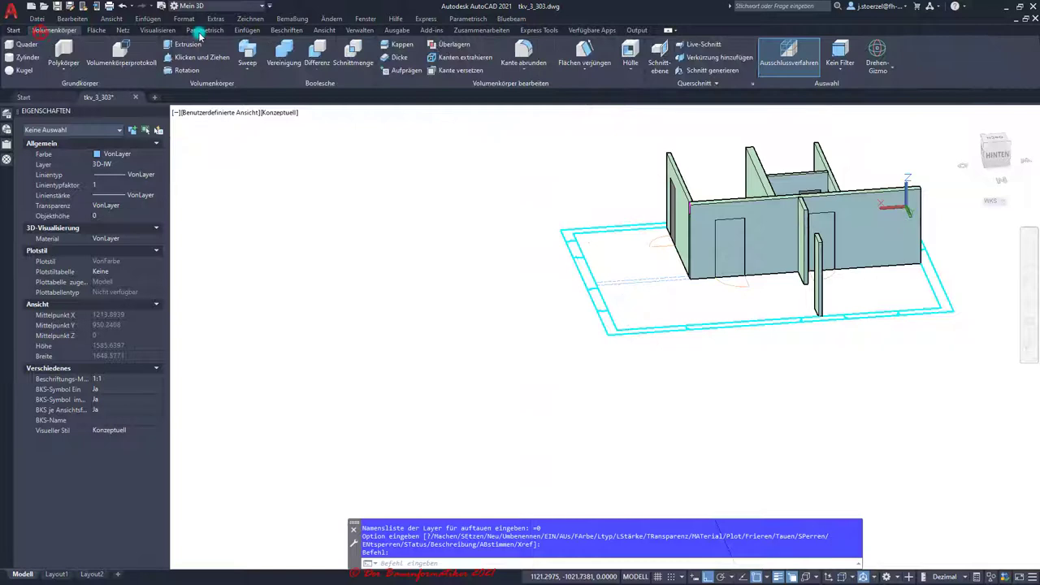
click(321, 56)
scroll(754, 169, up, 2)
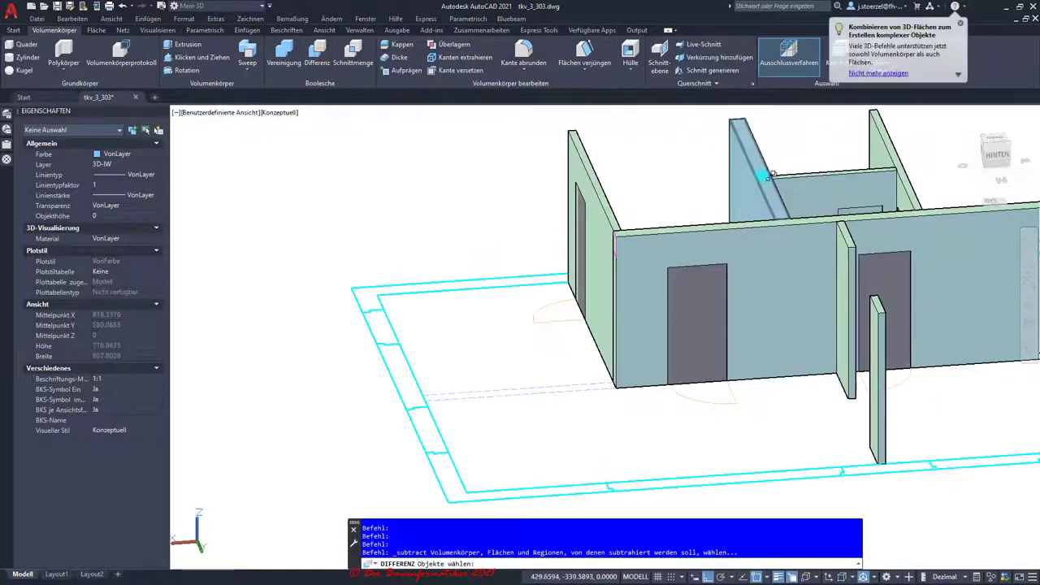
scroll(660, 188, down, 1)
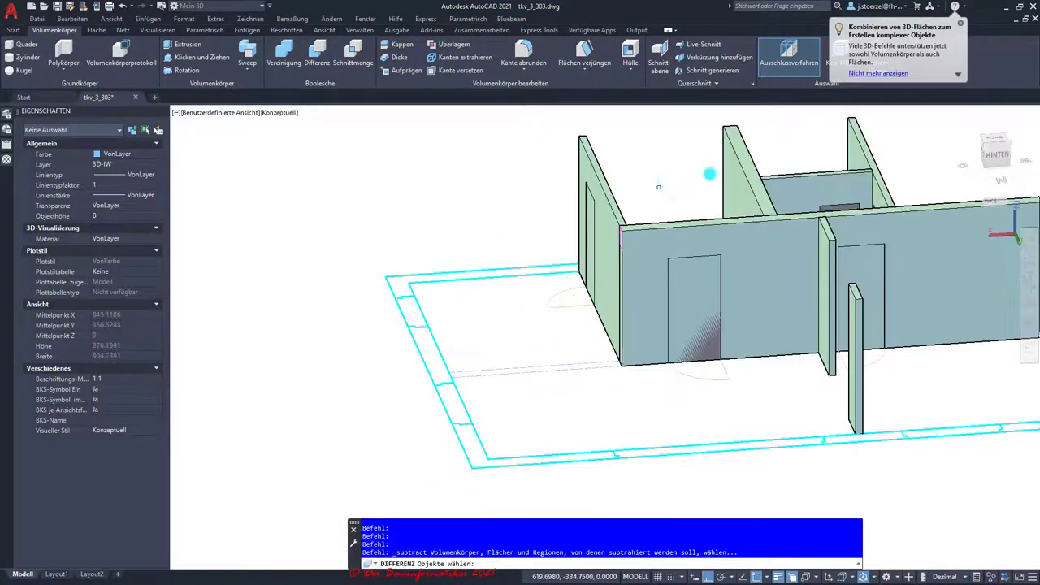
click(998, 155)
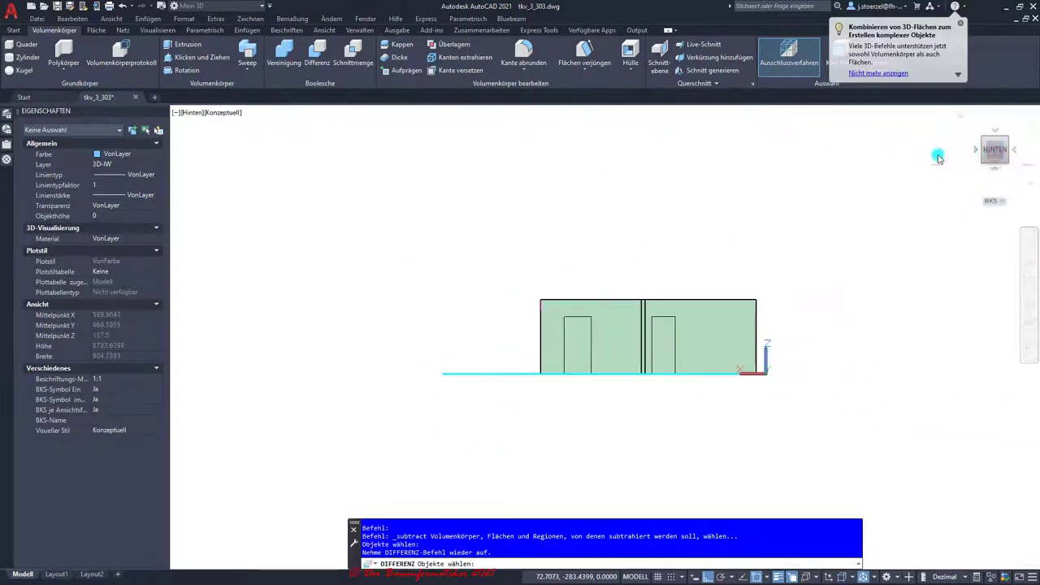
click(774, 309)
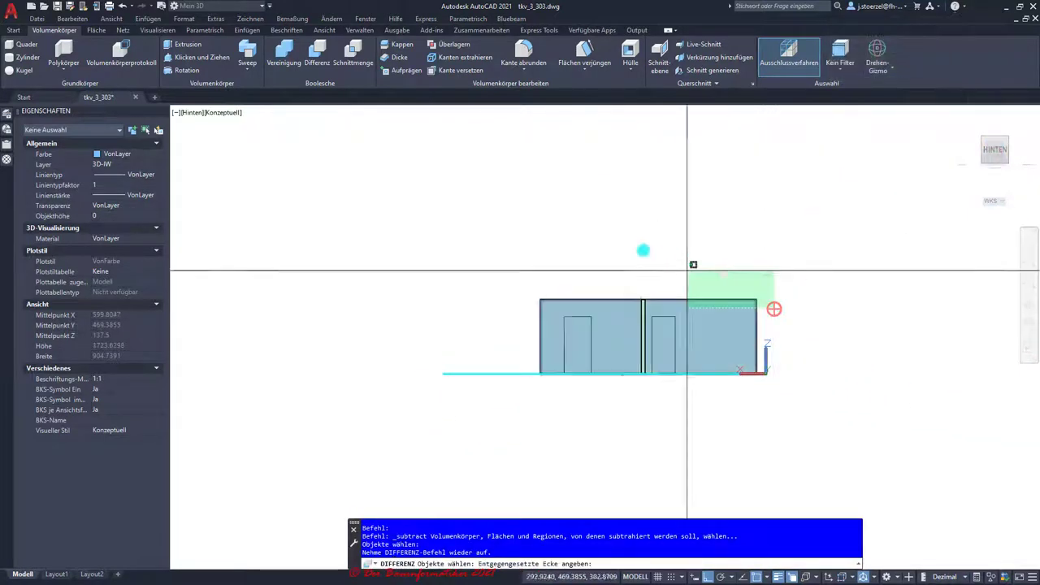
click(492, 229)
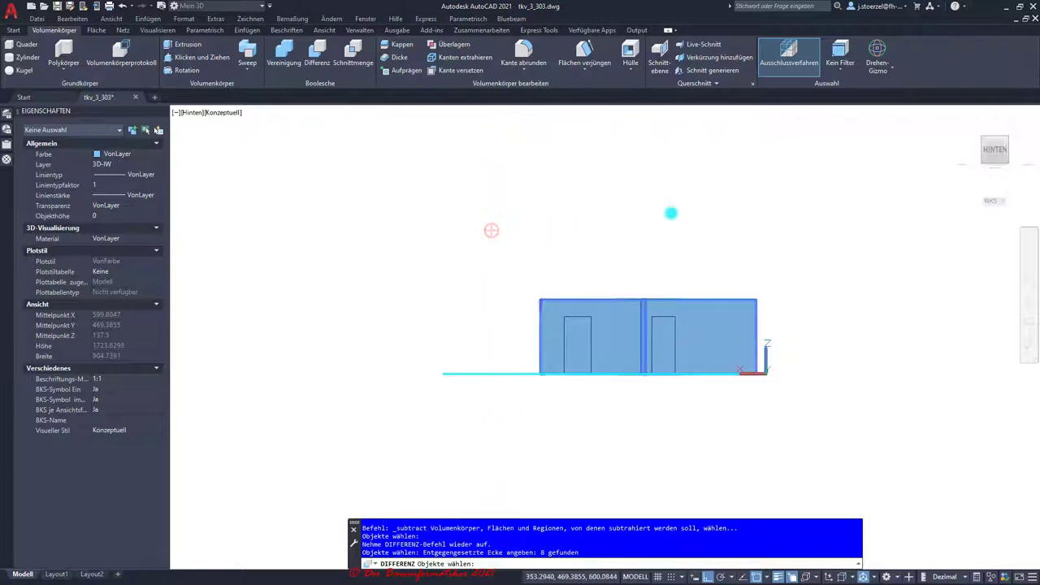
key(Return)
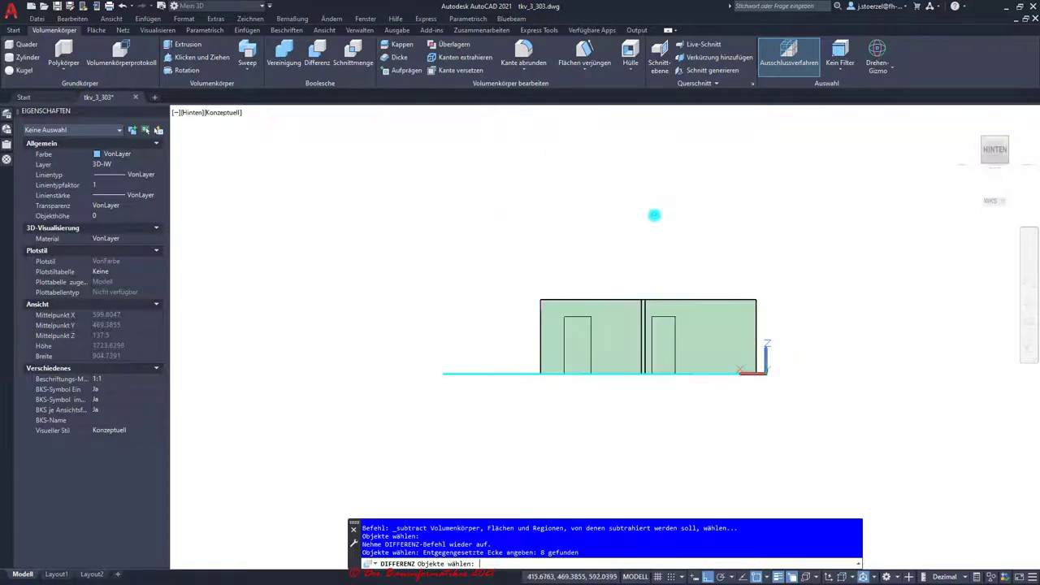
click(512, 307)
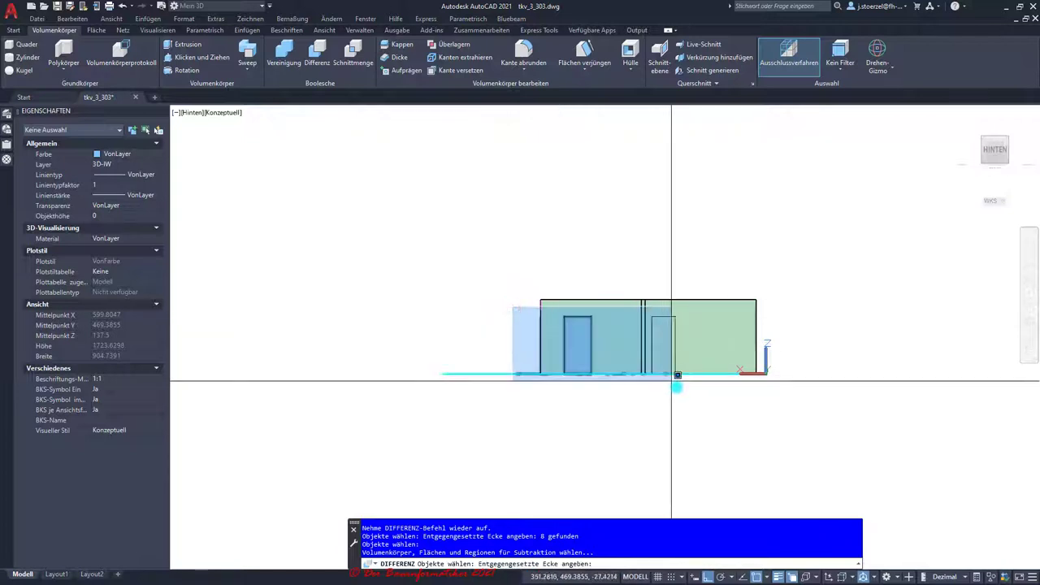
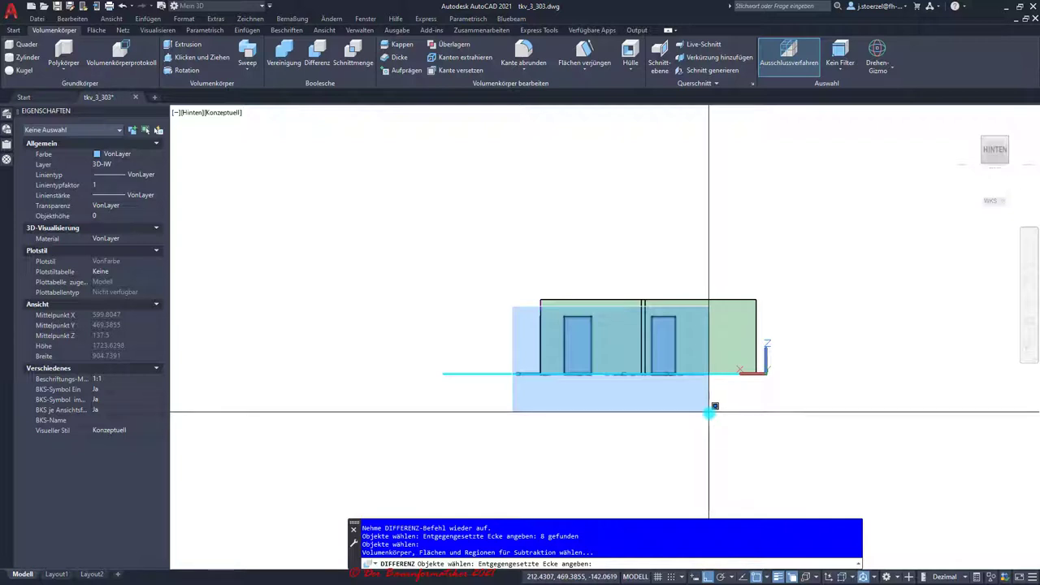
Cut the door solids out of the interior walls with DIFFERENZ, then view them isometrically
click(709, 412)
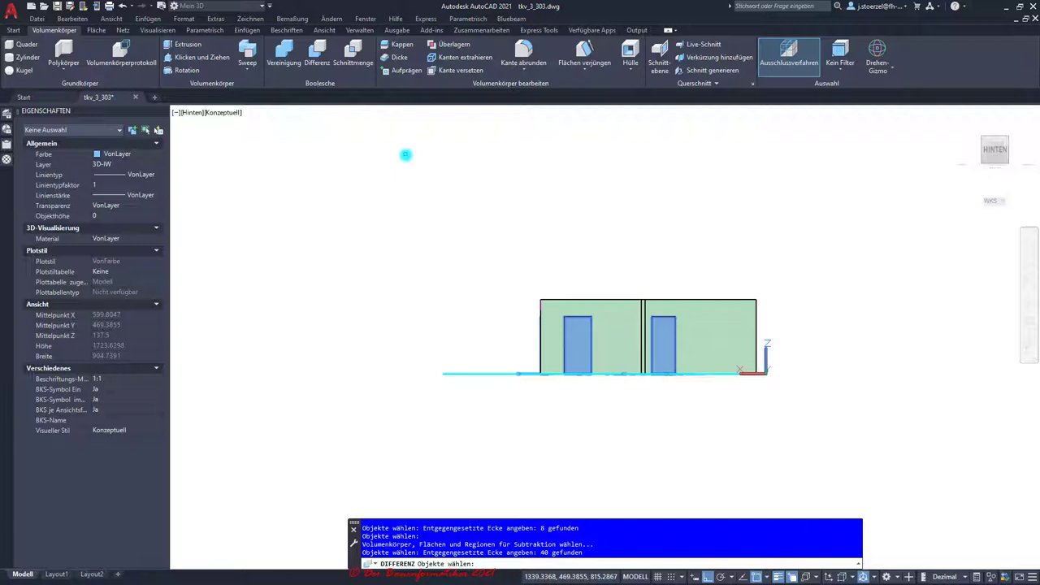
key(Return)
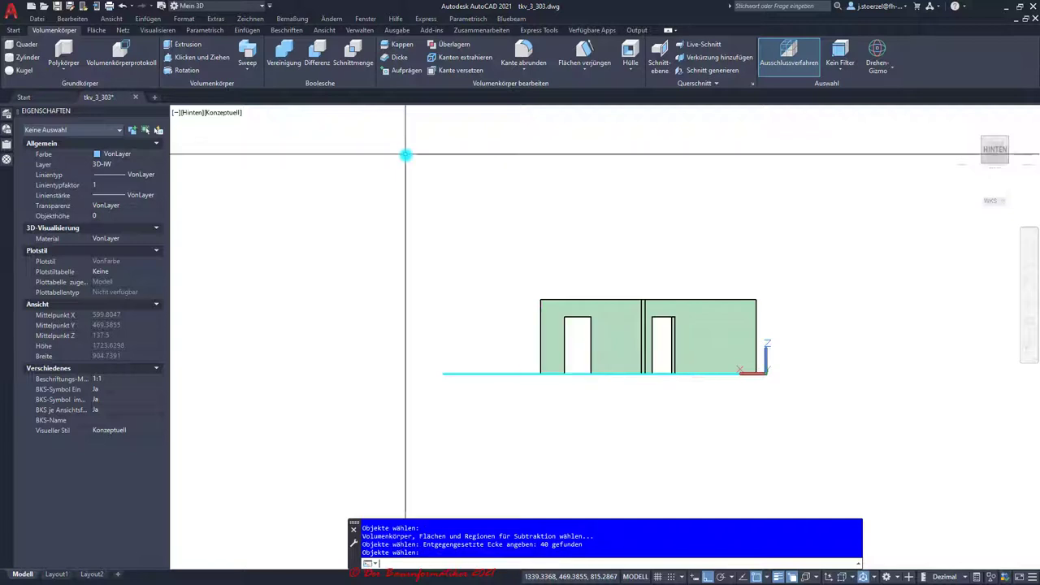
click(985, 139)
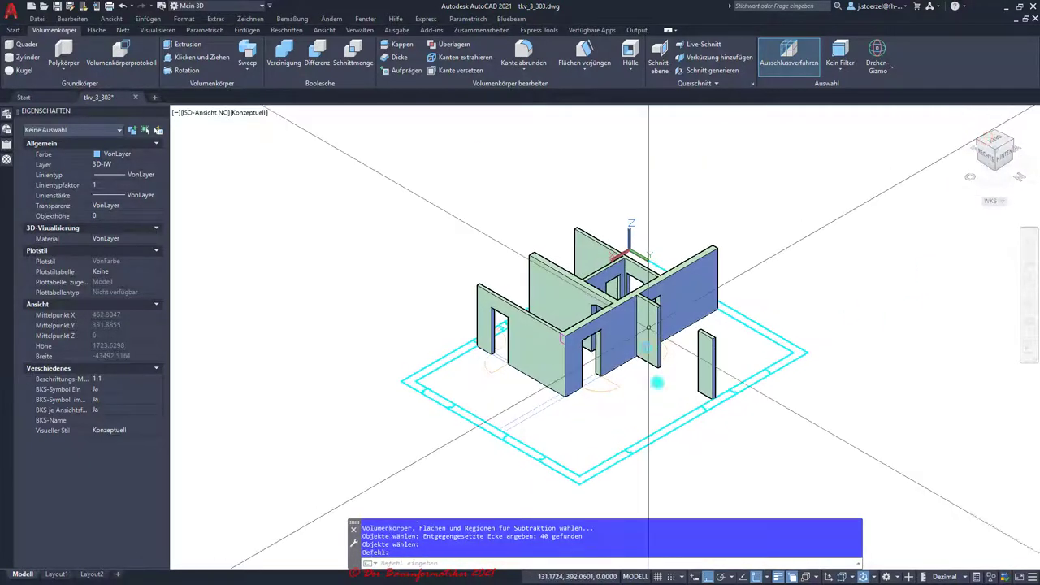
Thaw the 3D-AW layer to show the outer walls, then zoom in on the wall corner
mouse_move(634, 477)
shift+middle_down()
mouse_move(426, 418)
mouse_move(667, 428)
mouse_move(569, 390)
mouse_move(365, 404)
mouse_move(365, 420)
mouse_move(399, 420)
shift+middle_up()
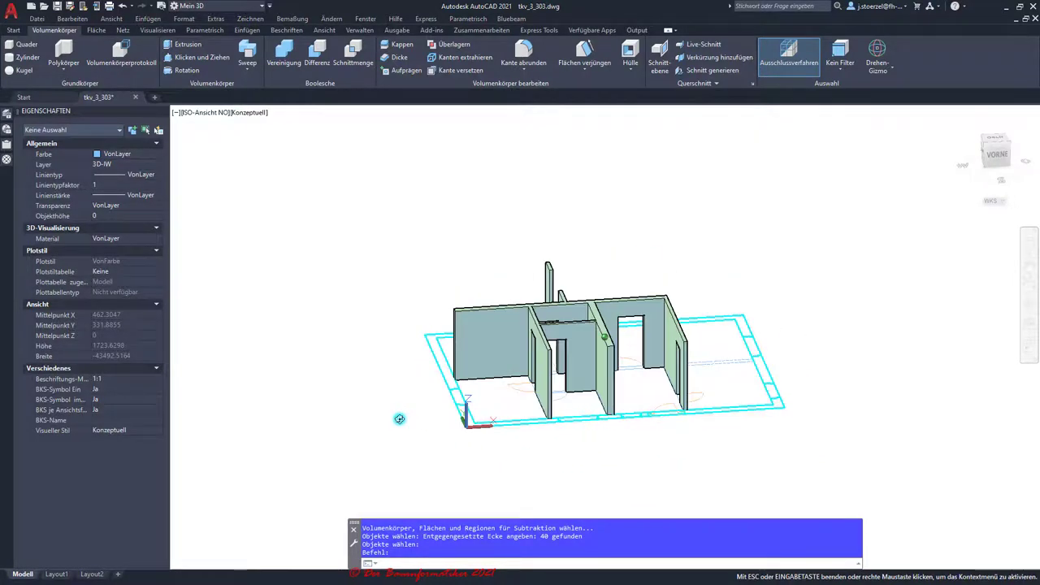
click(16, 31)
click(943, 45)
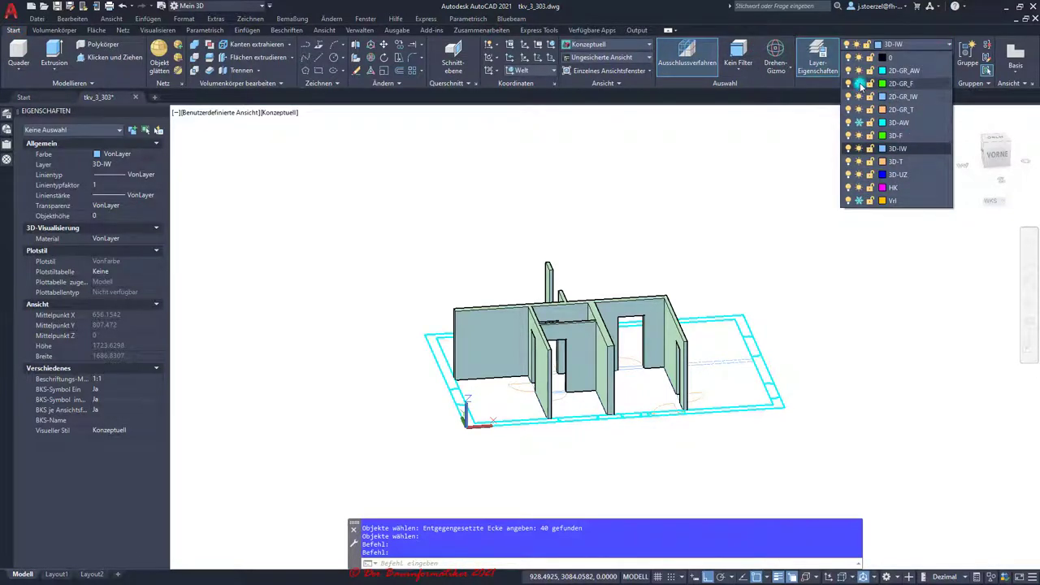
click(859, 122)
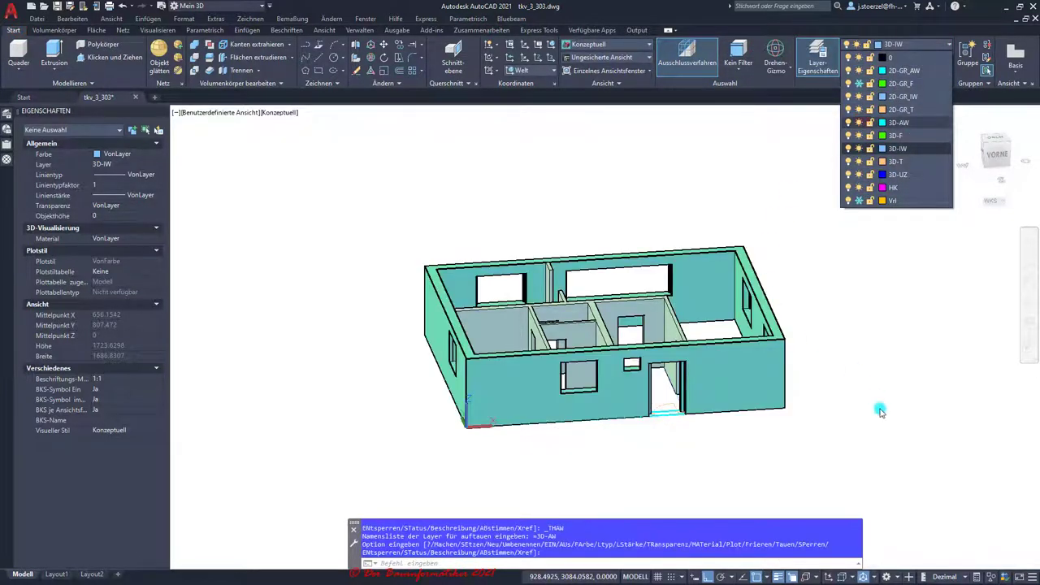
mouse_move(880, 411)
shift+middle_down()
mouse_move(570, 351)
mouse_move(528, 328)
mouse_move(546, 290)
shift+middle_up()
scroll(528, 327, up, 5)
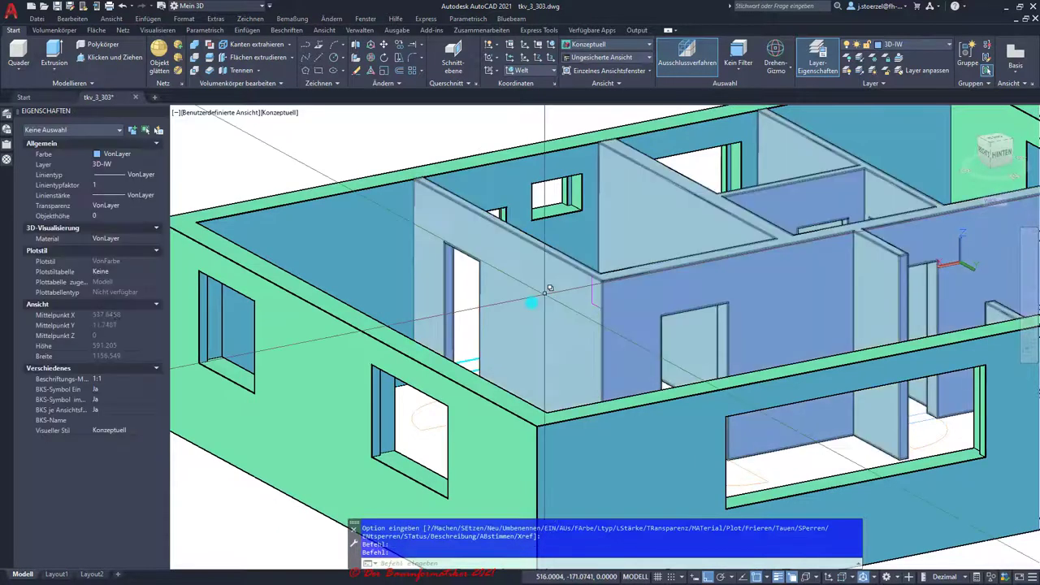
click(902, 47)
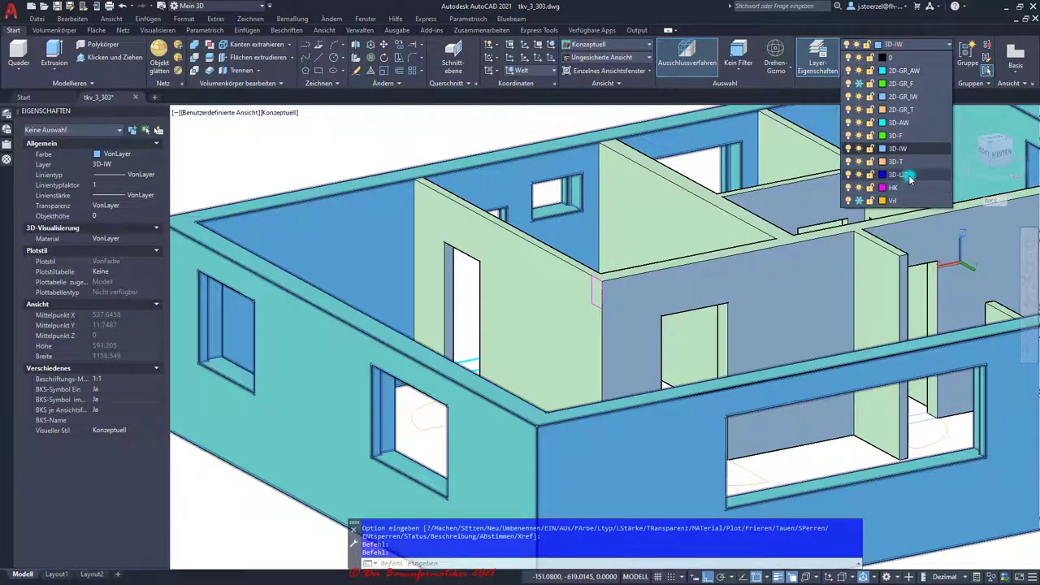
Make 3D-UZ current and extrude the lintel polyline into a beam reaching the left wall
click(899, 174)
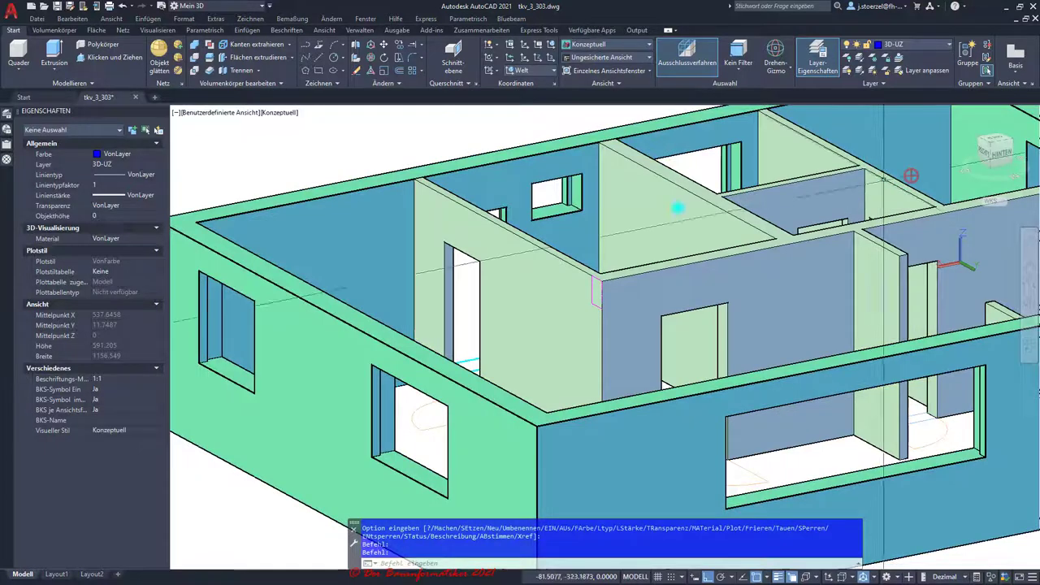
click(53, 51)
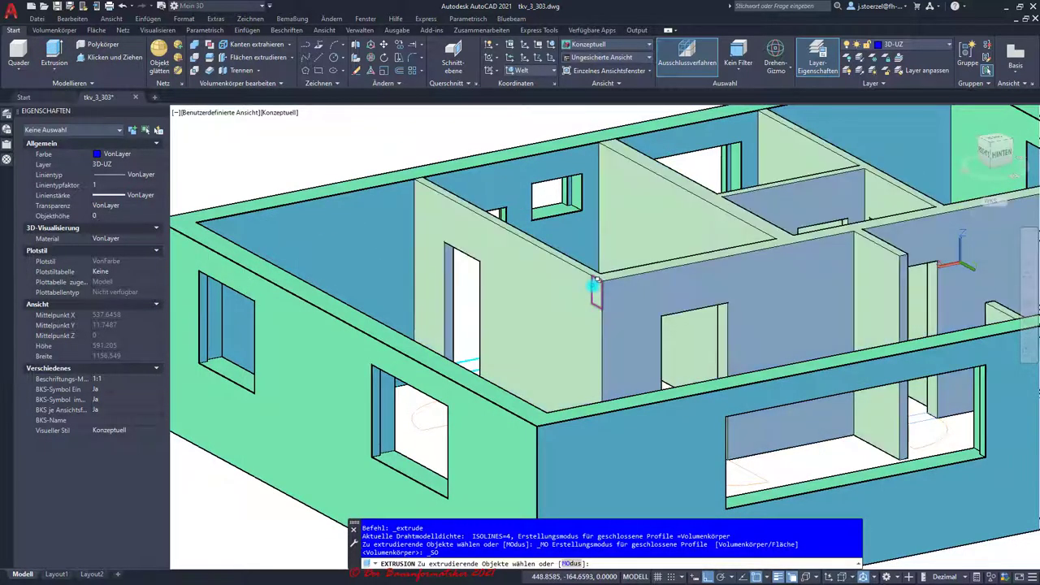
click(596, 280)
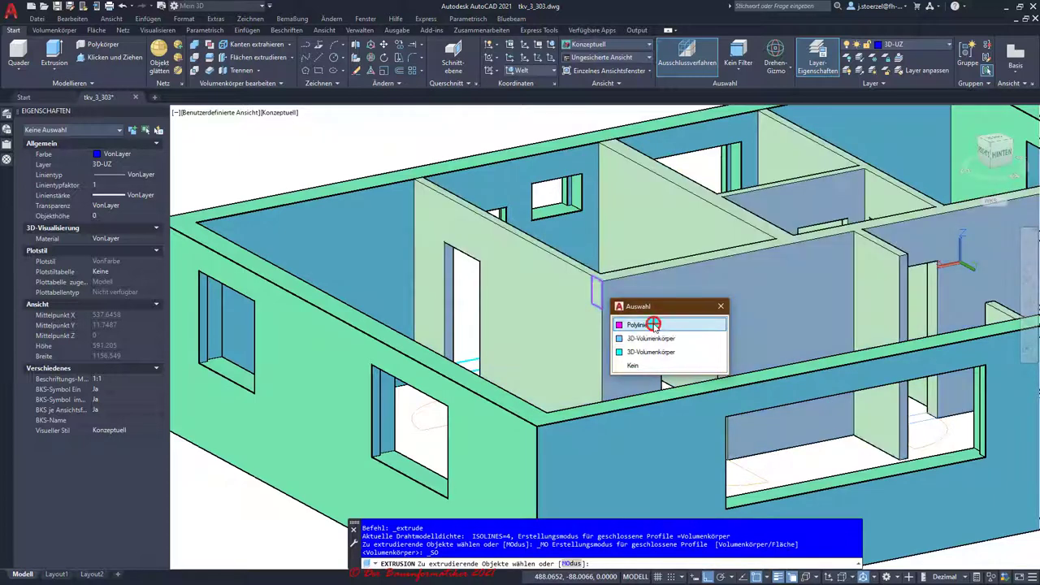
click(653, 323)
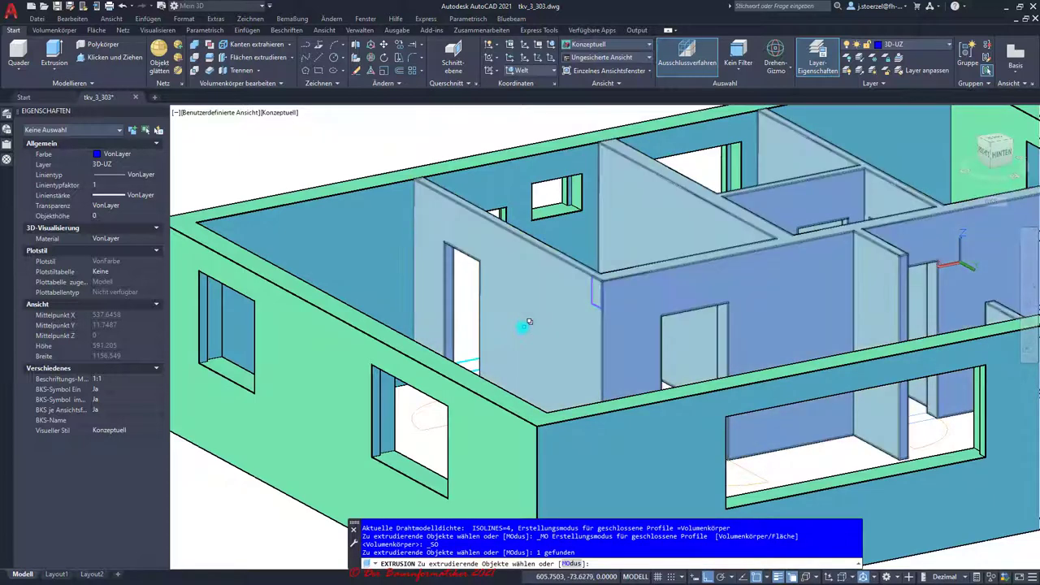
key(Return)
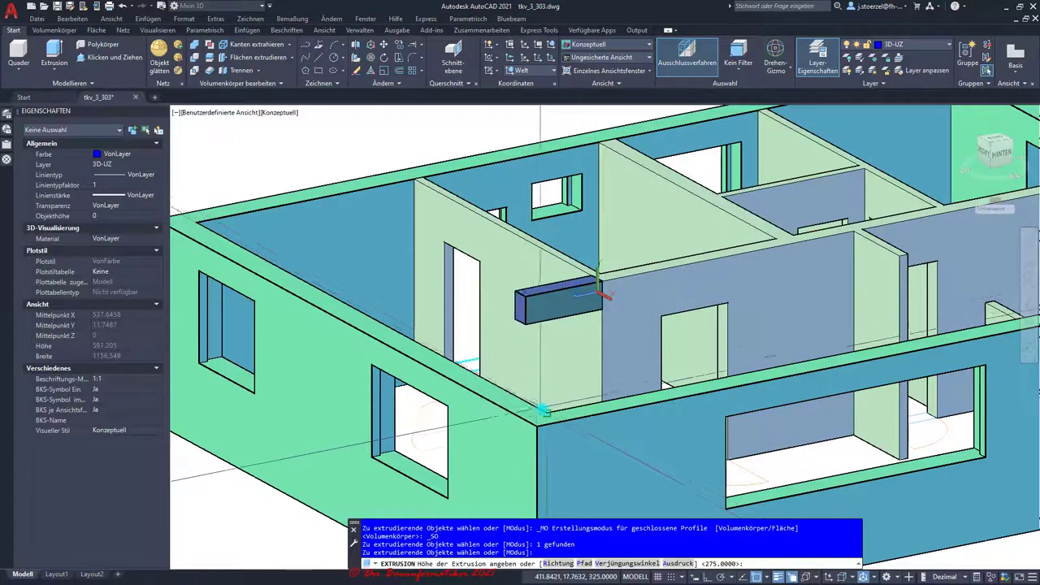
click(407, 275)
key(Escape)
key(Escape)
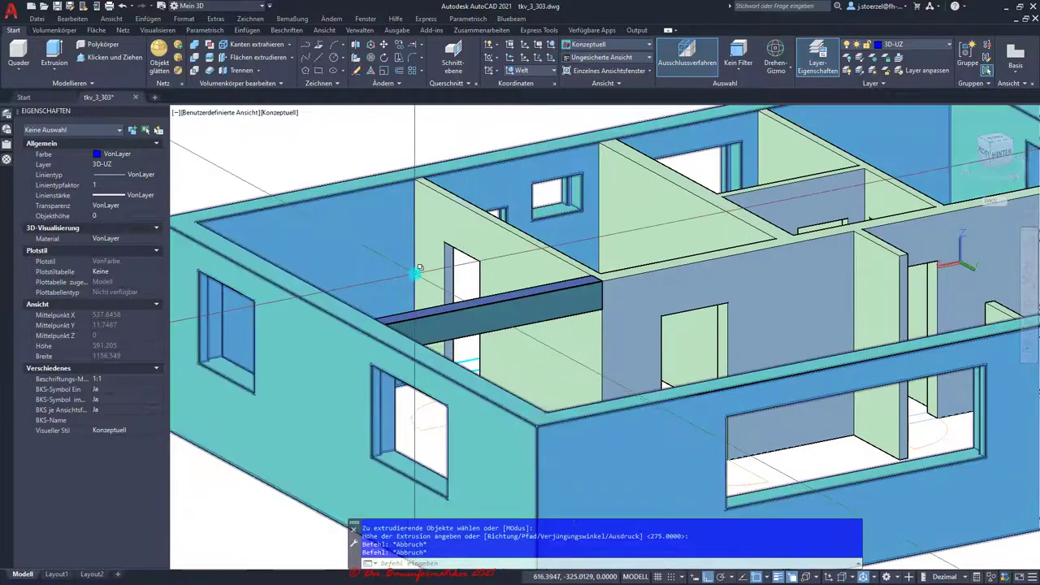
scroll(407, 275, down, 3)
click(1005, 156)
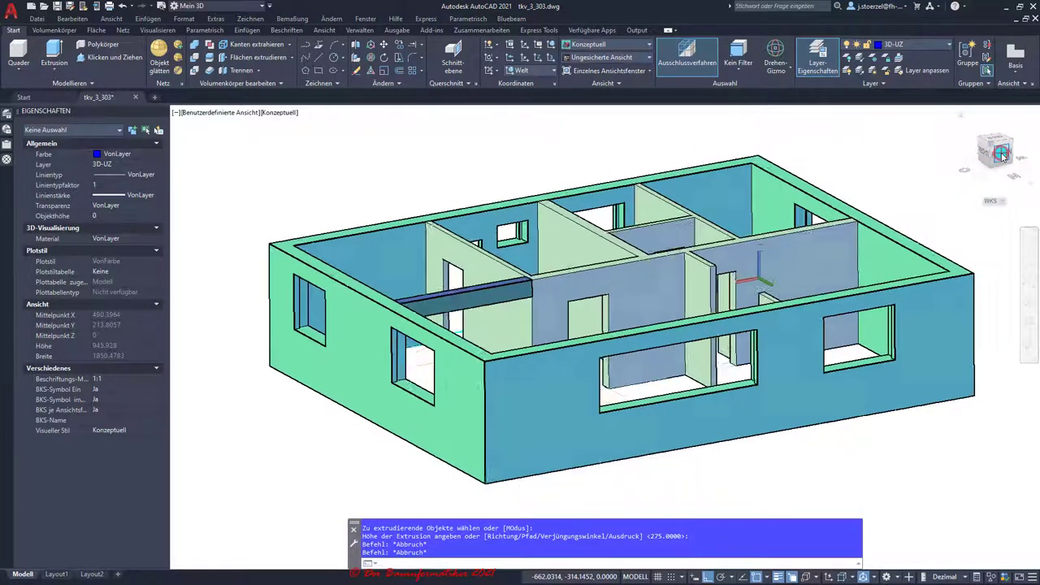
click(1015, 147)
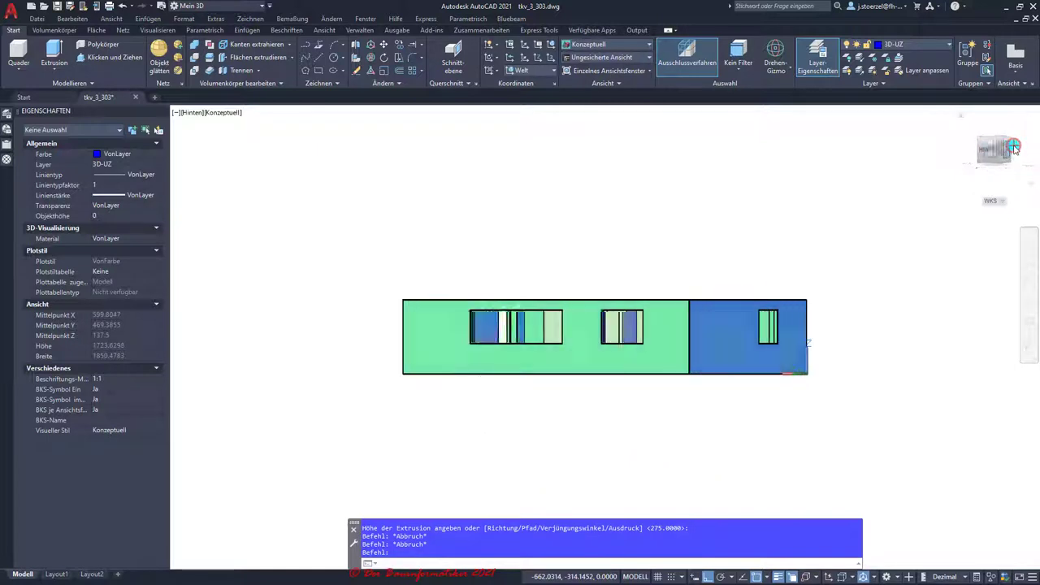
click(1014, 147)
click(1015, 147)
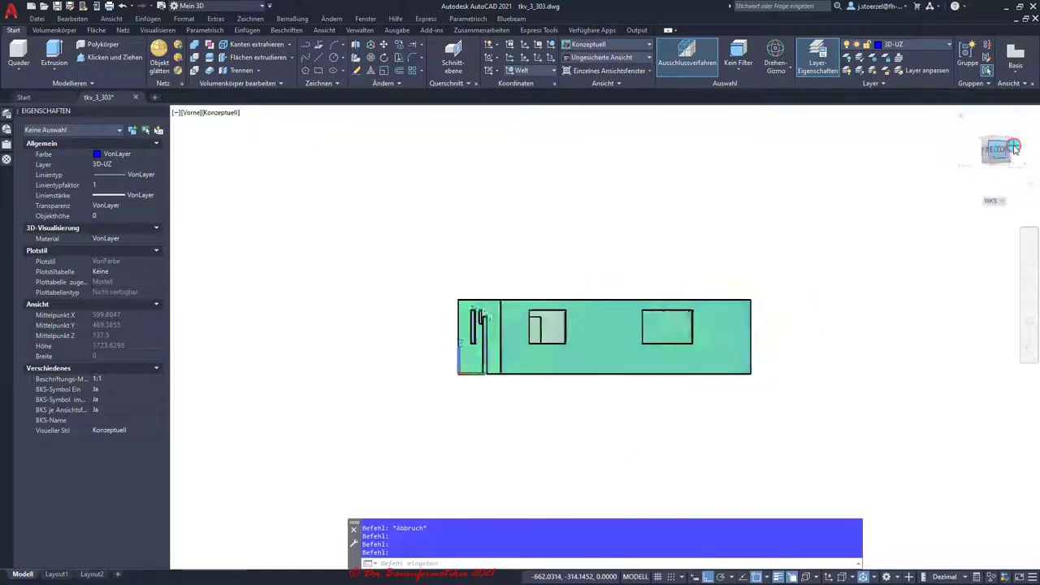
click(995, 130)
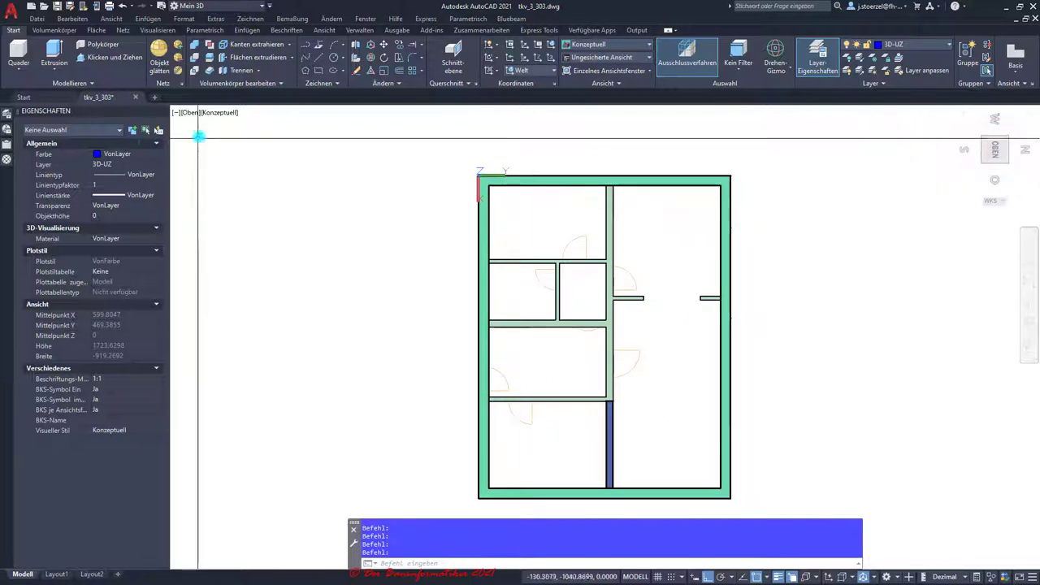
click(220, 115)
click(244, 139)
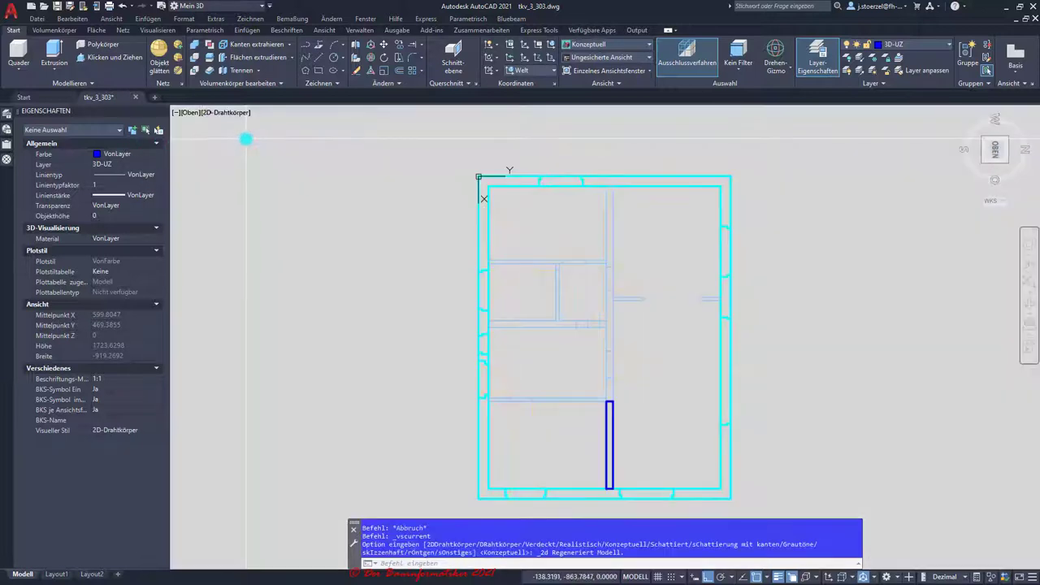
click(984, 161)
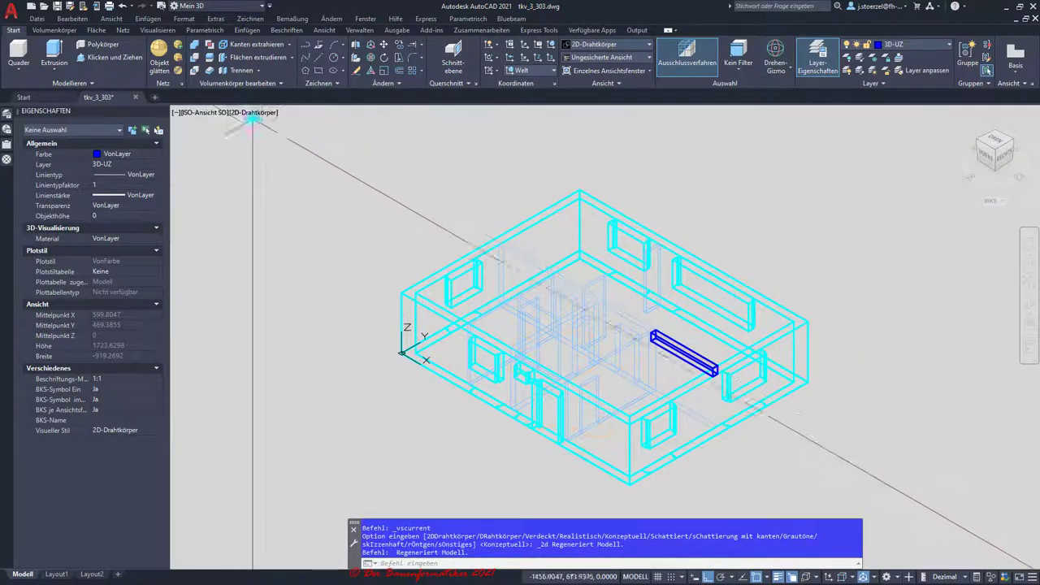
click(251, 112)
click(287, 154)
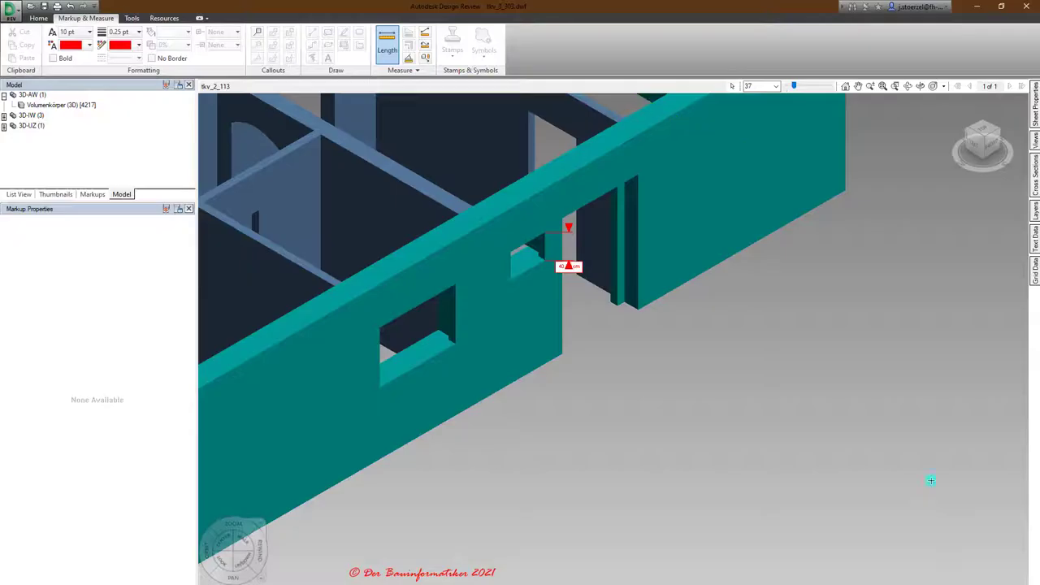
Zoom out and orbit the reference DWF model in Design Review, then return to AutoCAD
scroll(960, 472, down, 5)
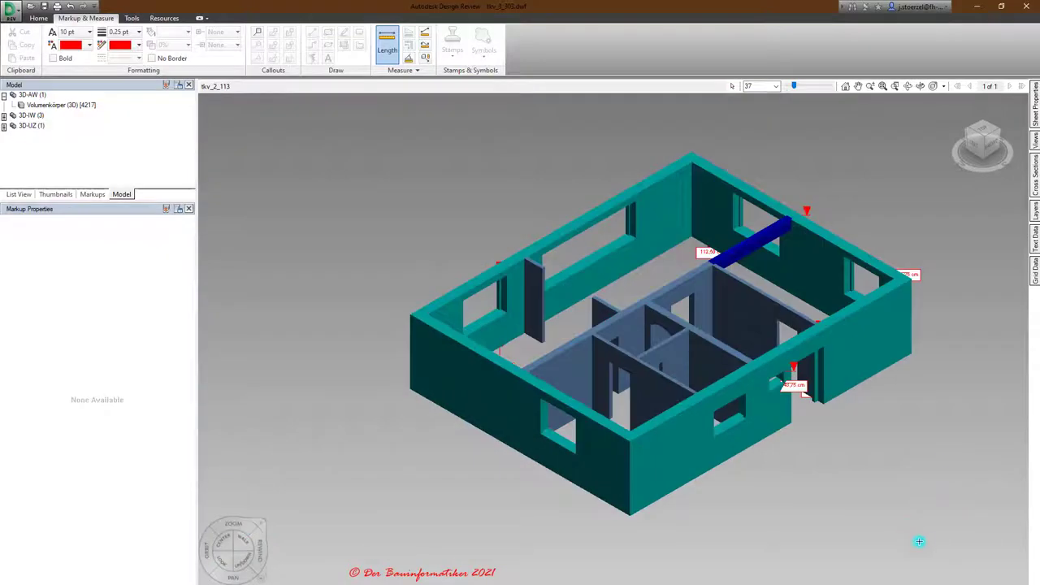
mouse_move(919, 542)
shift+middle_down()
mouse_move(563, 473)
mouse_move(697, 500)
shift+middle_up()
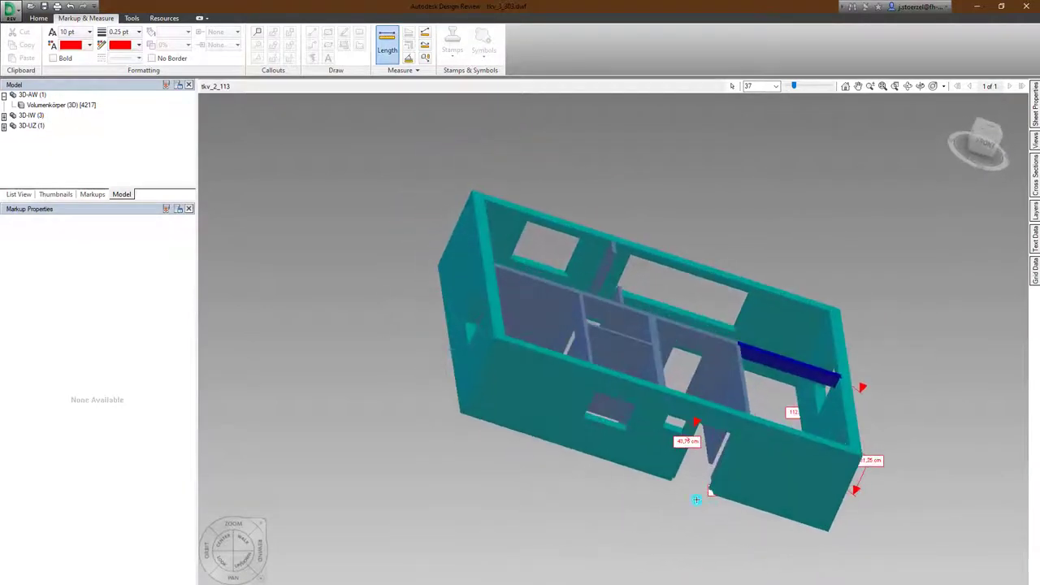
mouse_move(642, 282)
shift+middle_down()
mouse_move(523, 304)
mouse_move(524, 283)
shift+middle_up()
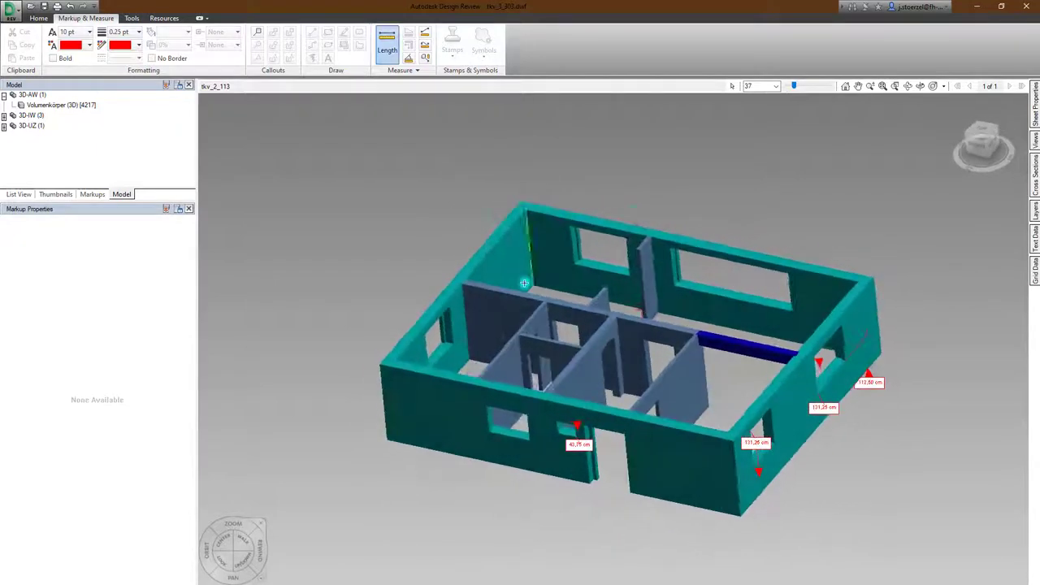
click(974, 6)
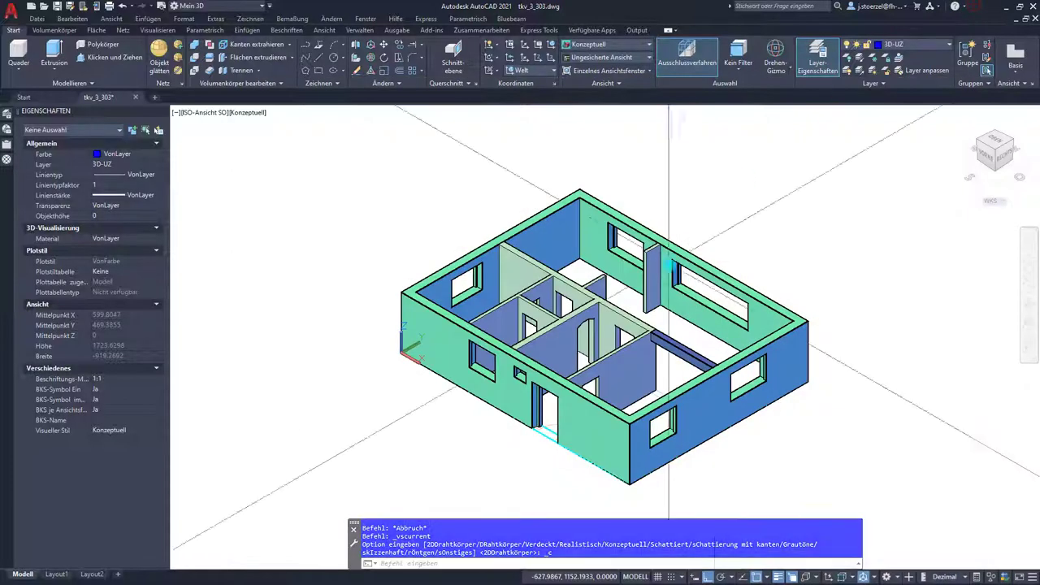